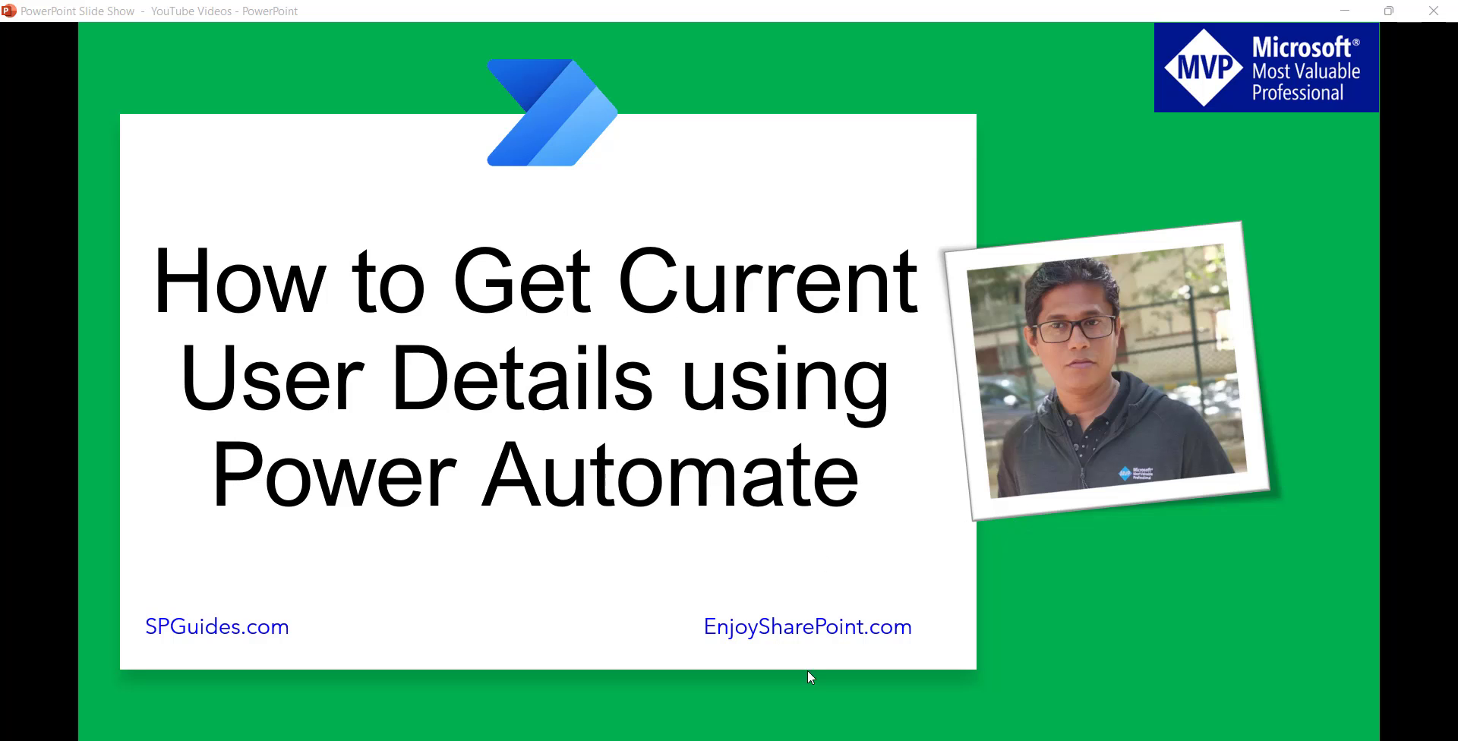
Step: Switch to the Chrome browser and read the Office 365 Users connector's overview, metadata and known limitations
{"action": "left_click", "coordinate": [850, 733]}
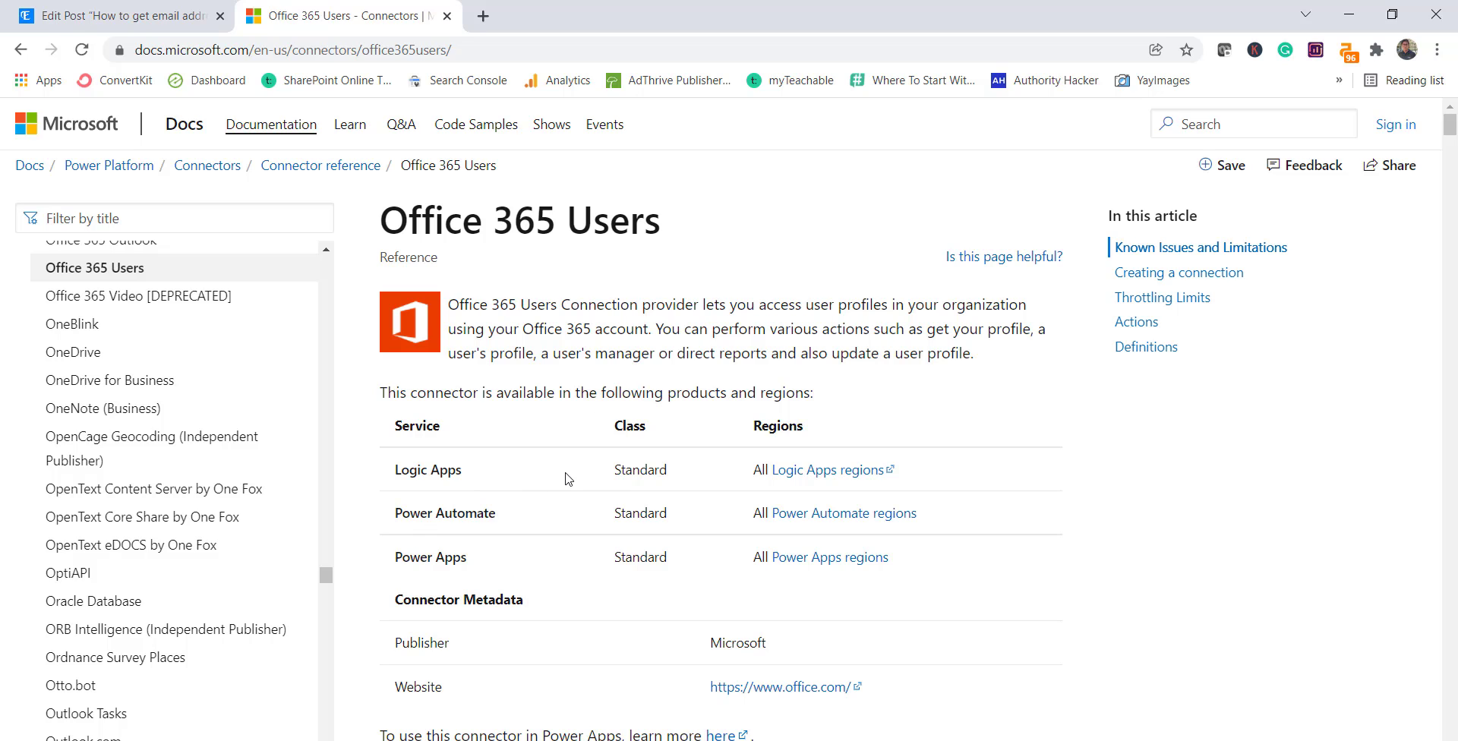
{"action": "scroll", "coordinate": [566, 479], "scroll_direction": "down", "scroll_amount": 4}
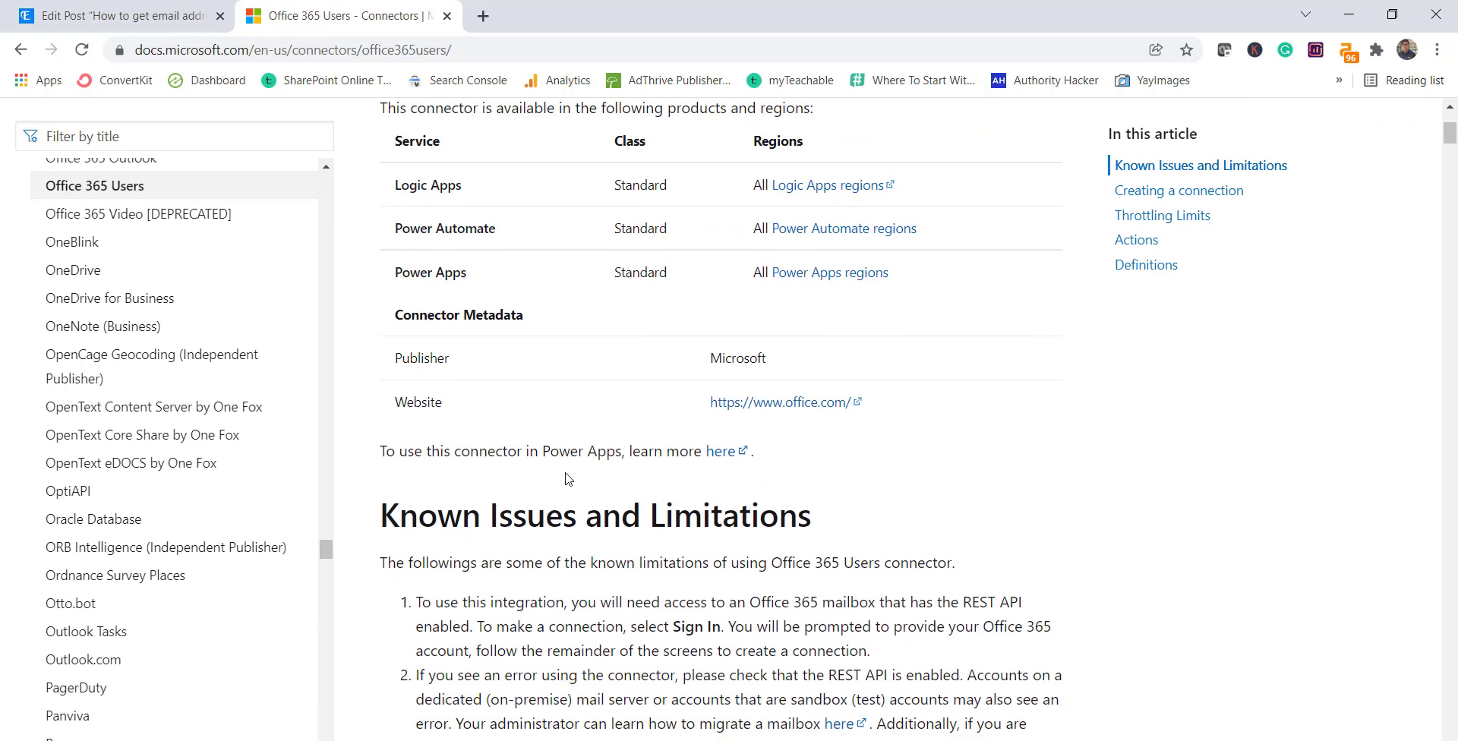
{"action": "scroll", "coordinate": [566, 479], "scroll_direction": "down", "scroll_amount": 2}
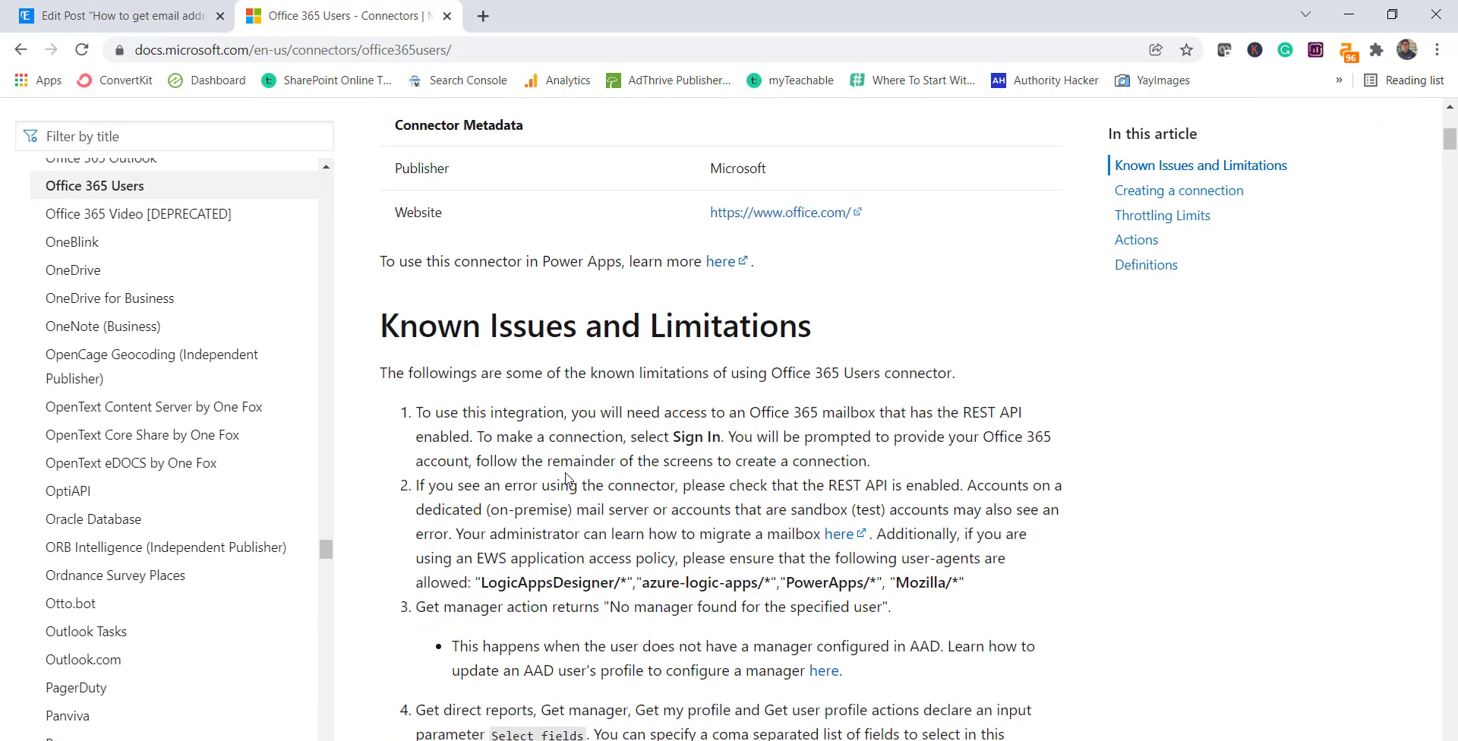
{"action": "scroll", "coordinate": [566, 478], "scroll_direction": "up", "scroll_amount": 3}
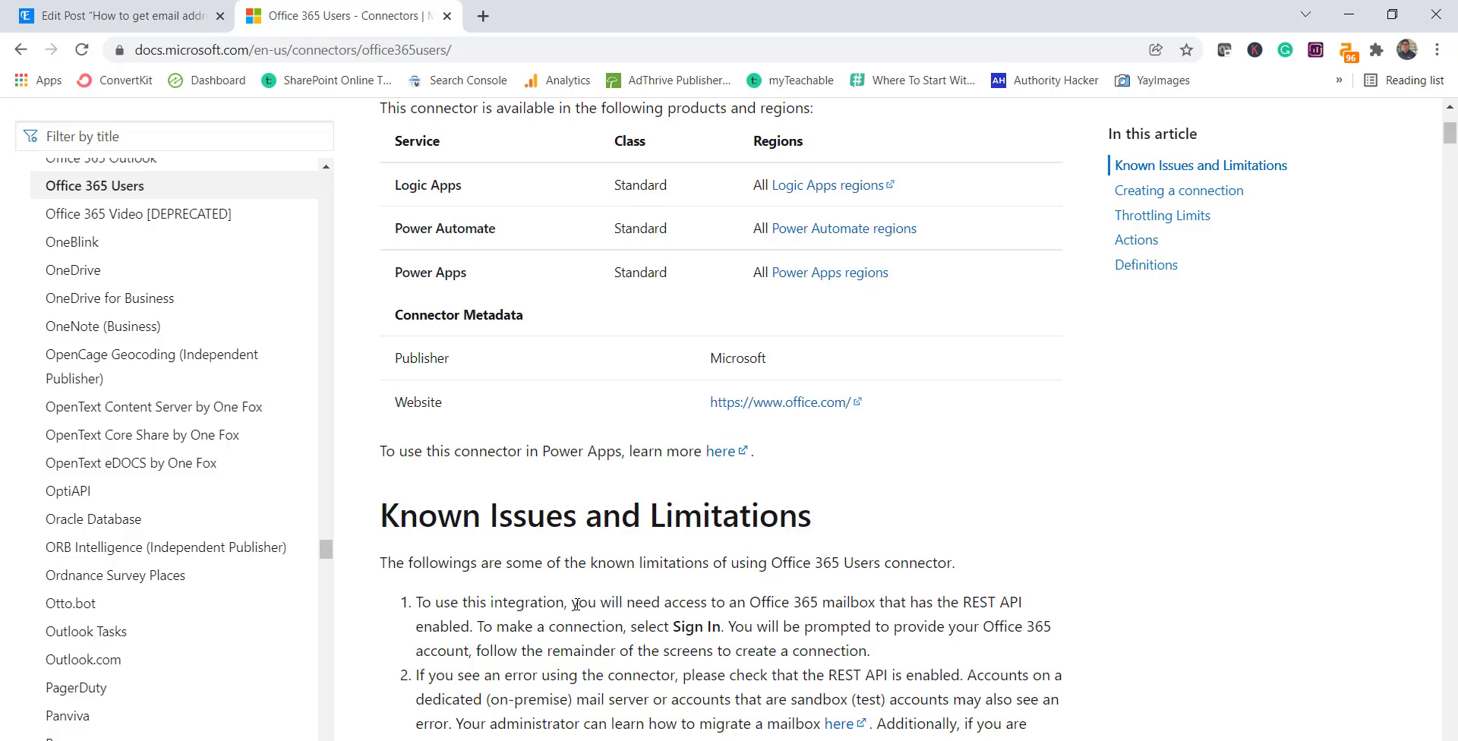
Step: Examine the connector's list of actions, from the direct reports and manager actions through the user profile and search actions
{"action": "scroll", "coordinate": [577, 604], "scroll_direction": "down", "scroll_amount": 10}
{"action": "scroll", "coordinate": [577, 604], "scroll_direction": "down", "scroll_amount": 9}
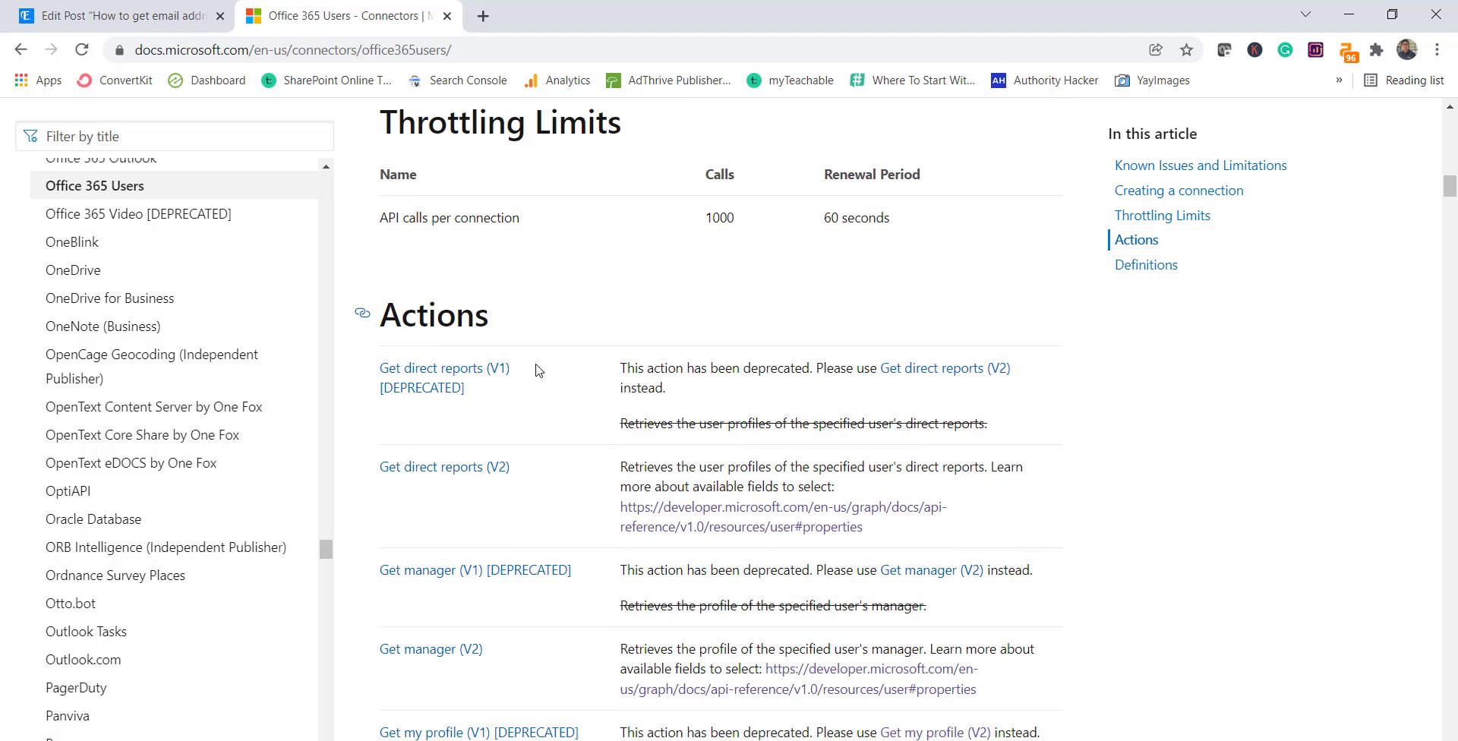
{"action": "scroll", "coordinate": [583, 562], "scroll_direction": "down", "scroll_amount": 2}
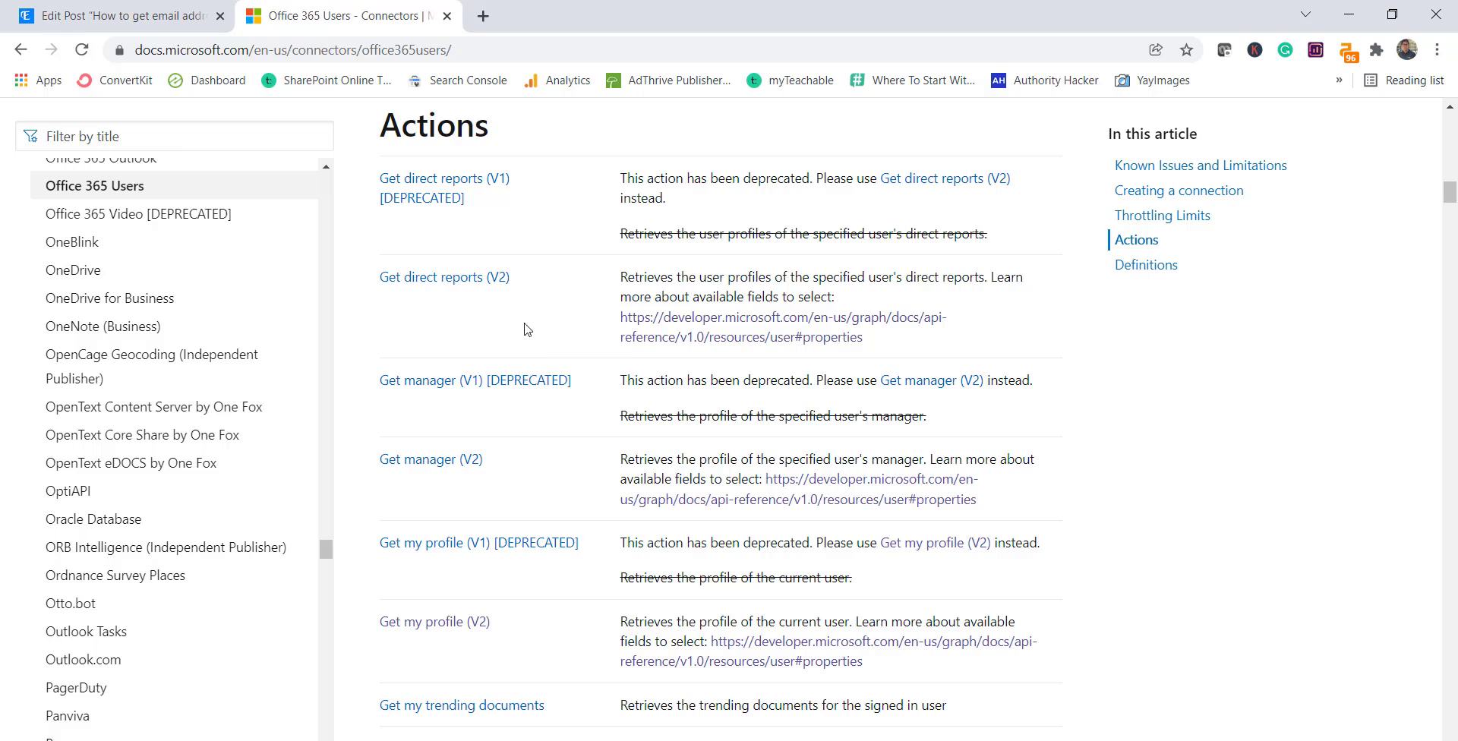
{"action": "scroll", "coordinate": [425, 319], "scroll_direction": "down", "scroll_amount": 2}
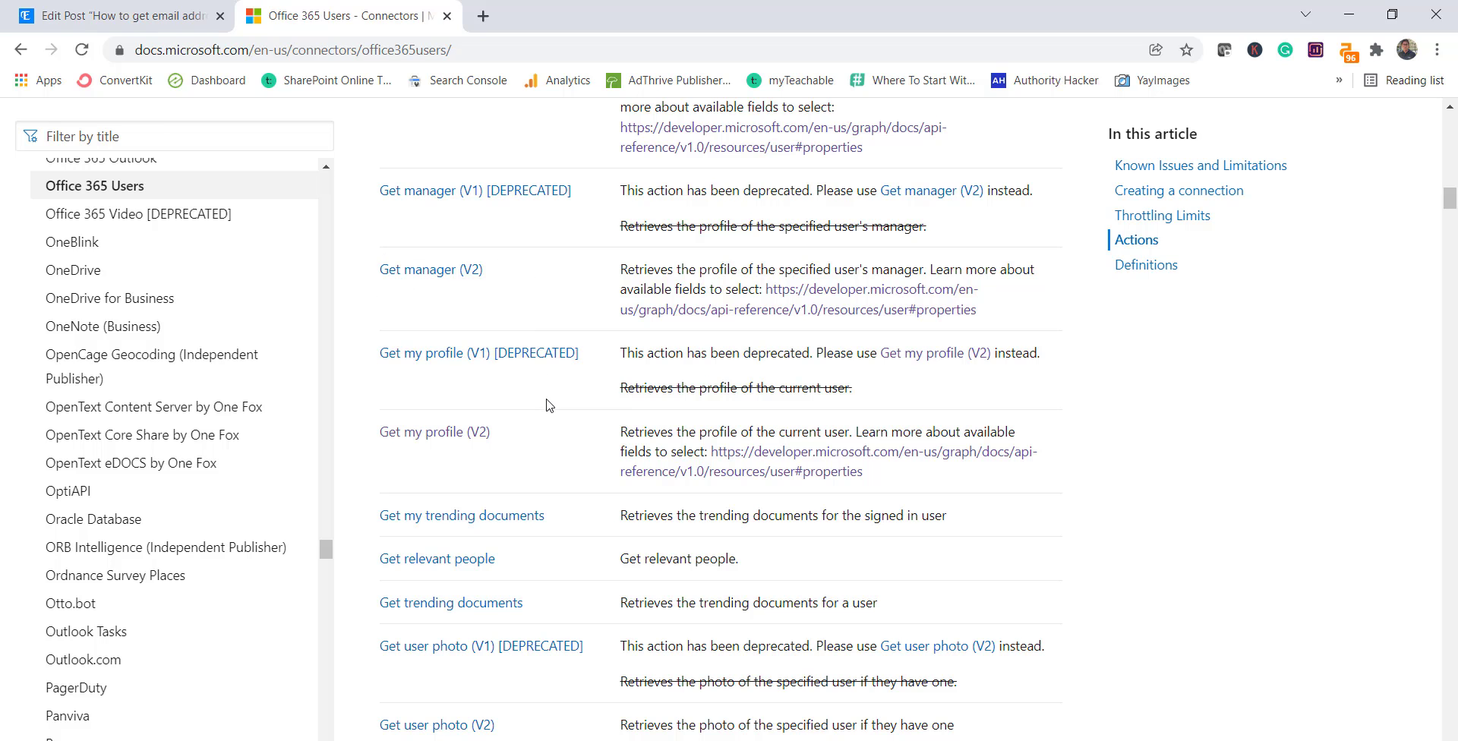
{"action": "scroll", "coordinate": [550, 404], "scroll_direction": "down", "scroll_amount": 2}
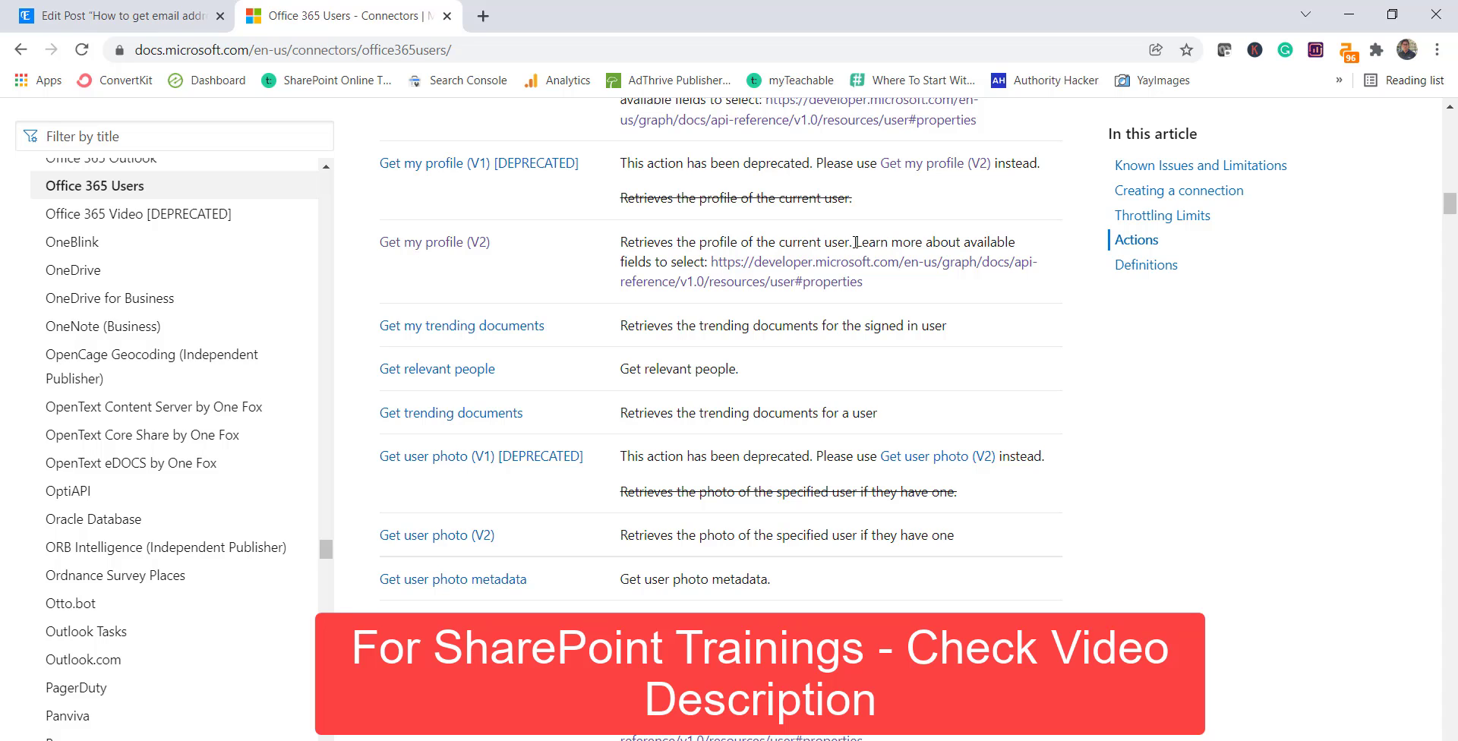
{"action": "scroll", "coordinate": [602, 386], "scroll_direction": "down", "scroll_amount": 1}
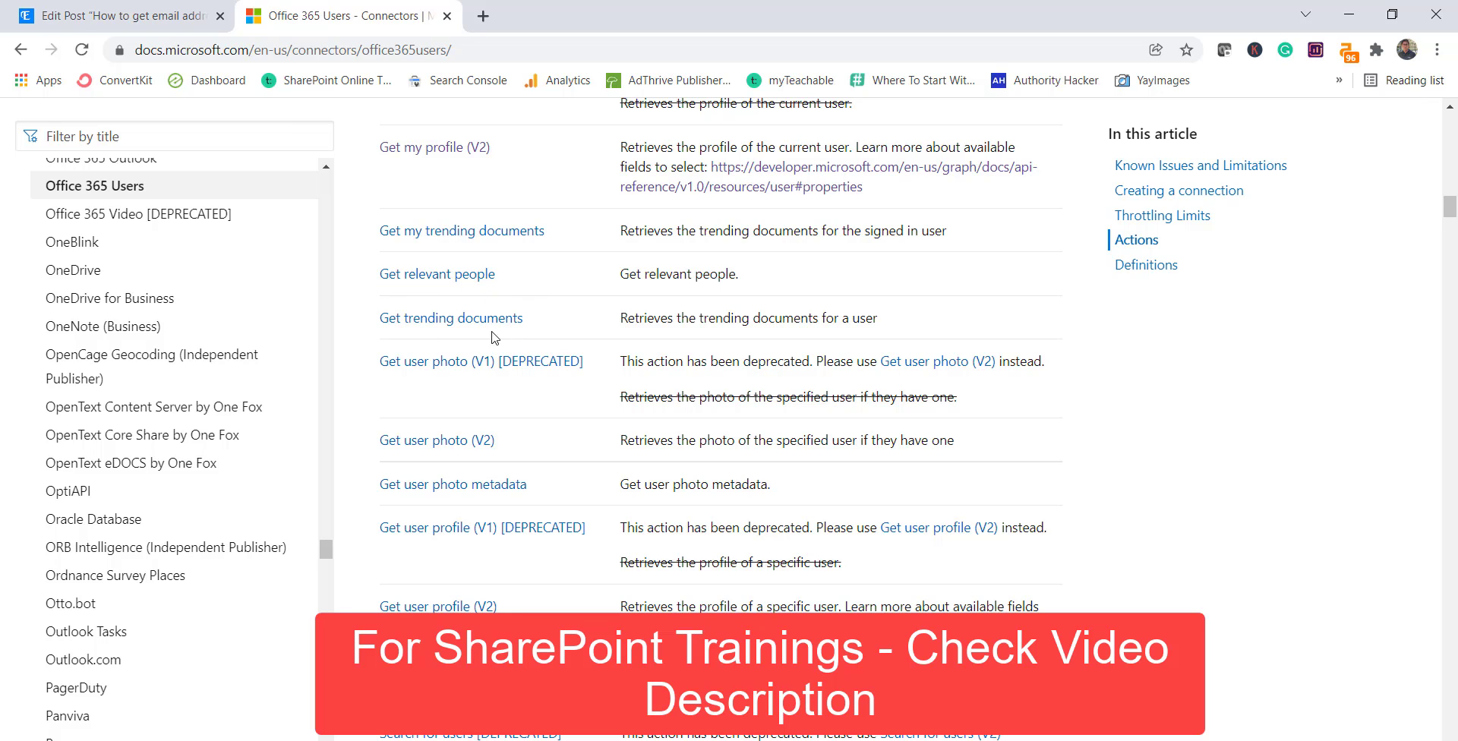
{"action": "scroll", "coordinate": [540, 417], "scroll_direction": "down", "scroll_amount": 1}
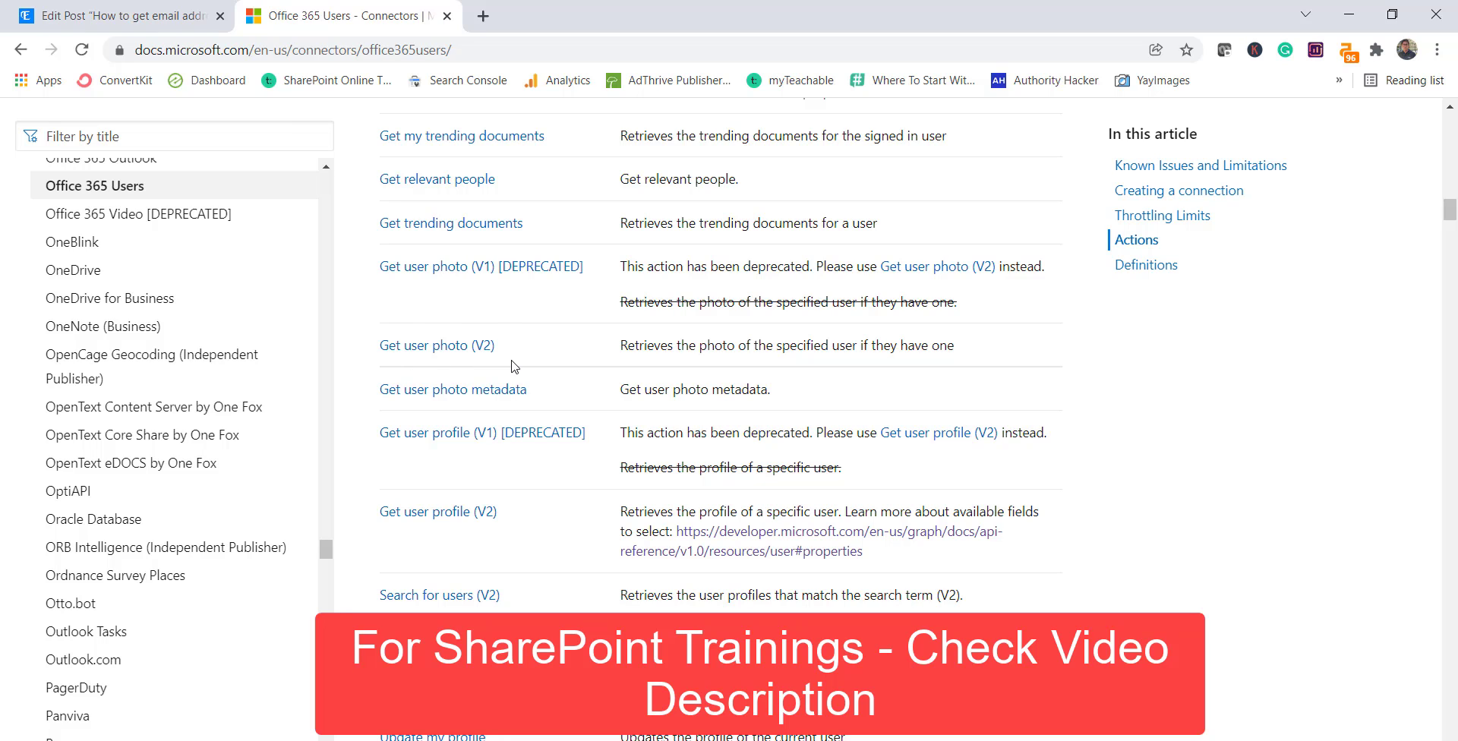
{"action": "scroll", "coordinate": [579, 492], "scroll_direction": "down", "scroll_amount": 2}
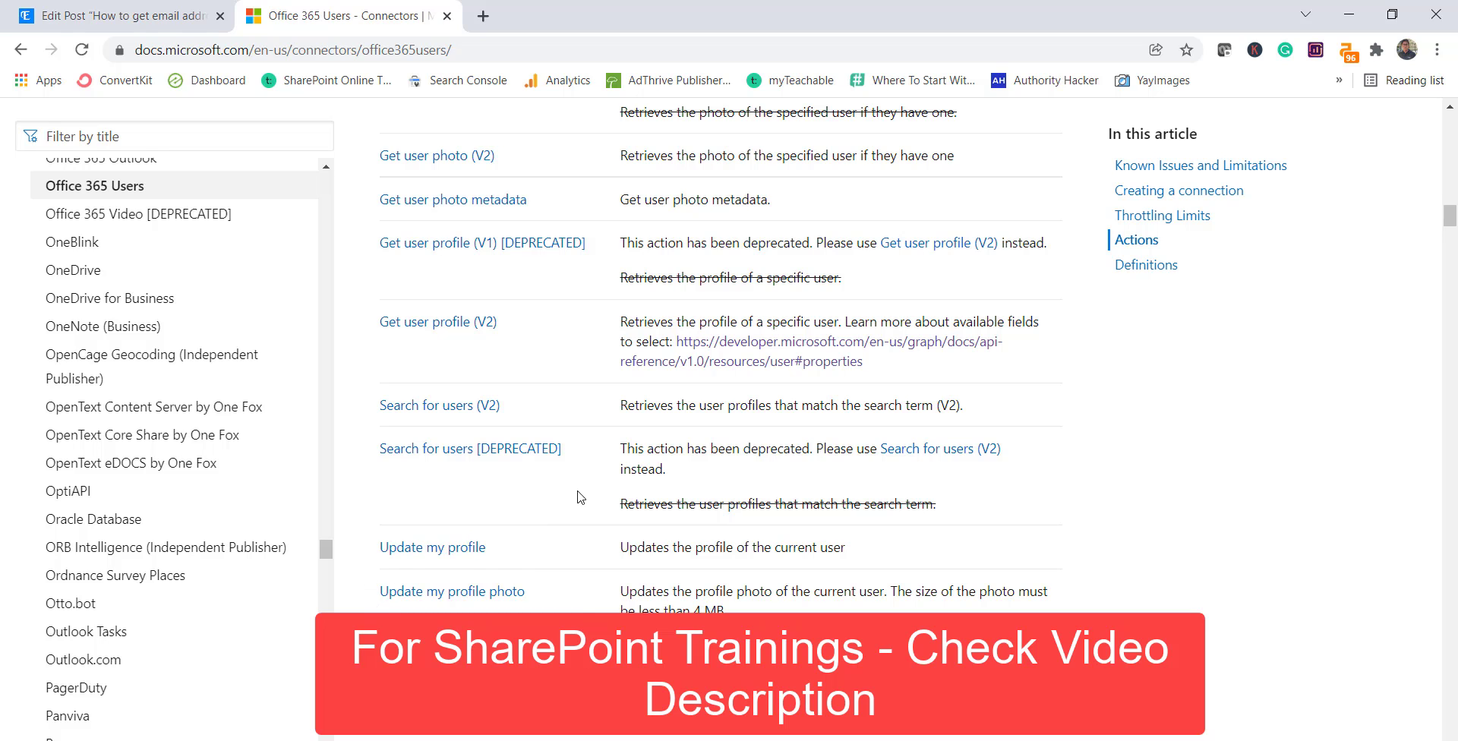
{"action": "scroll", "coordinate": [645, 482], "scroll_direction": "up", "scroll_amount": 1}
{"action": "scroll", "coordinate": [645, 483], "scroll_direction": "up", "scroll_amount": 6}
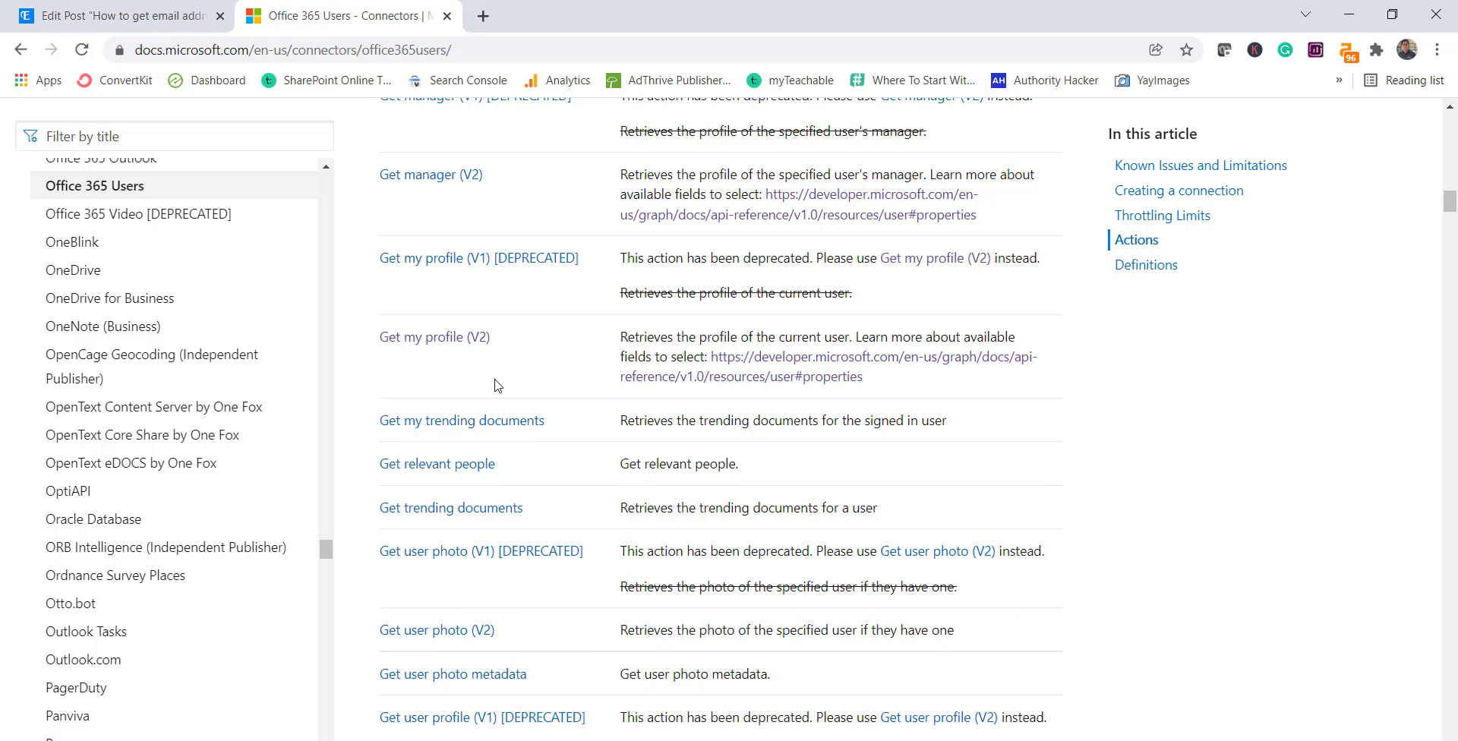
Step: Open the Get my profile (V2) action reference and examine its Select fields parameter's key and example fields
{"action": "left_click", "coordinate": [429, 349]}
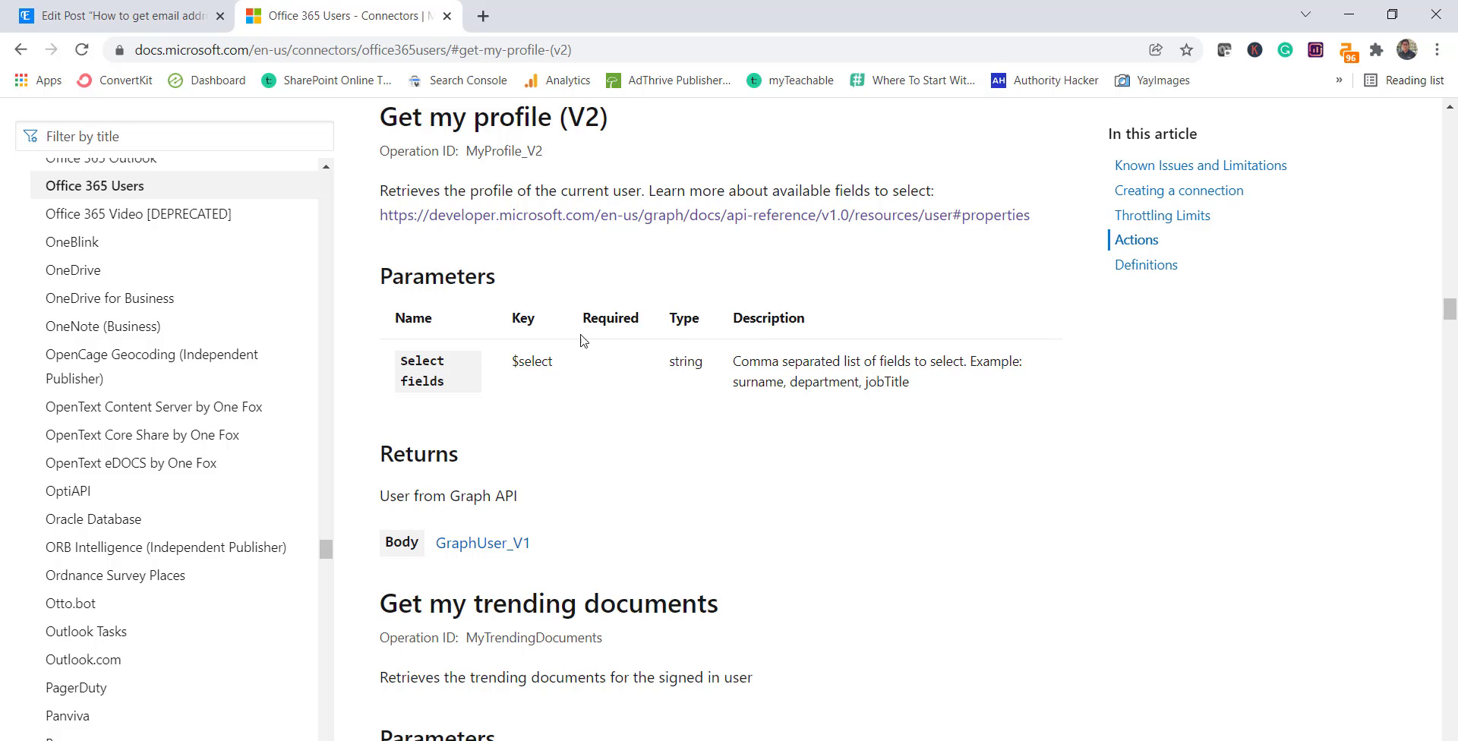
{"action": "left_click_drag", "start_coordinate": [513, 362], "coordinate": [565, 363]}
{"action": "left_click_drag", "start_coordinate": [734, 384], "coordinate": [926, 389]}
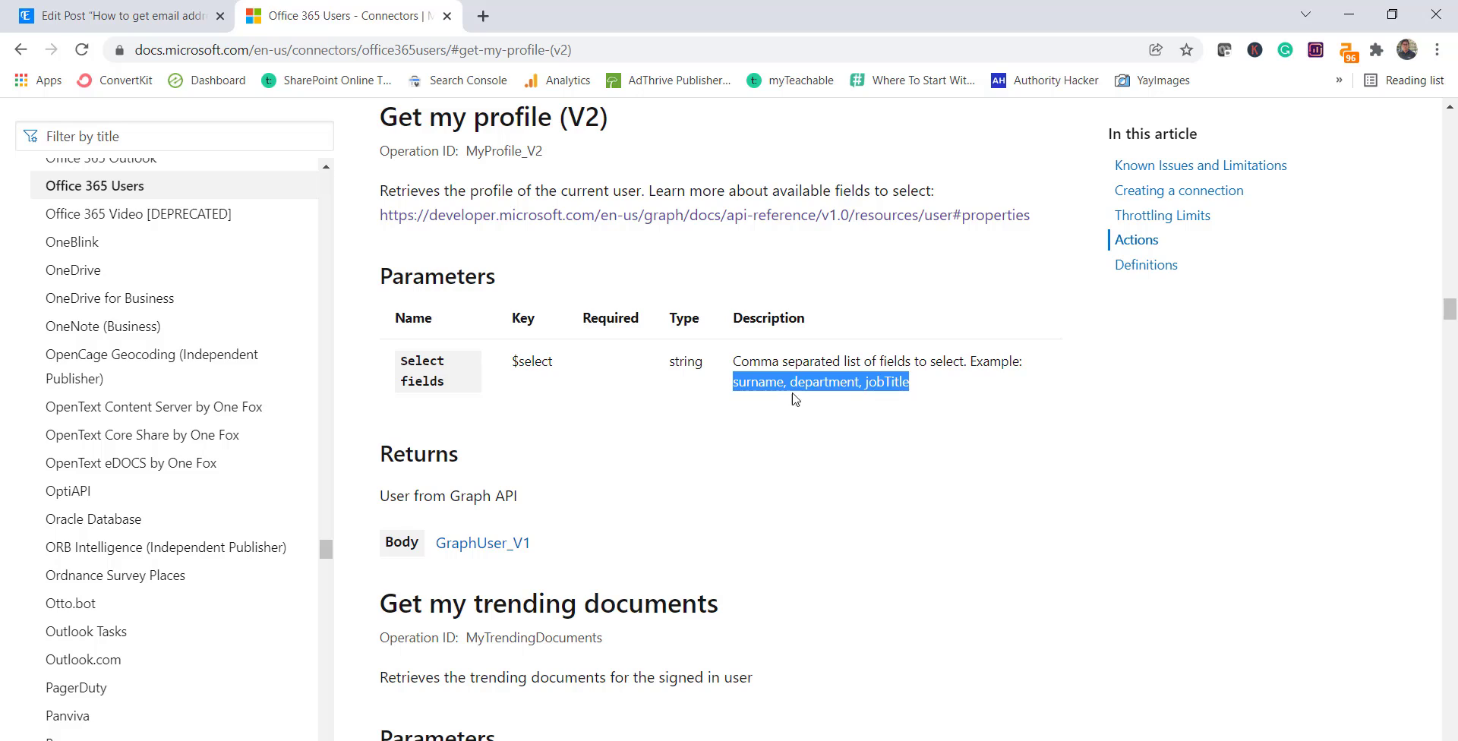
{"action": "left_click", "coordinate": [759, 395]}
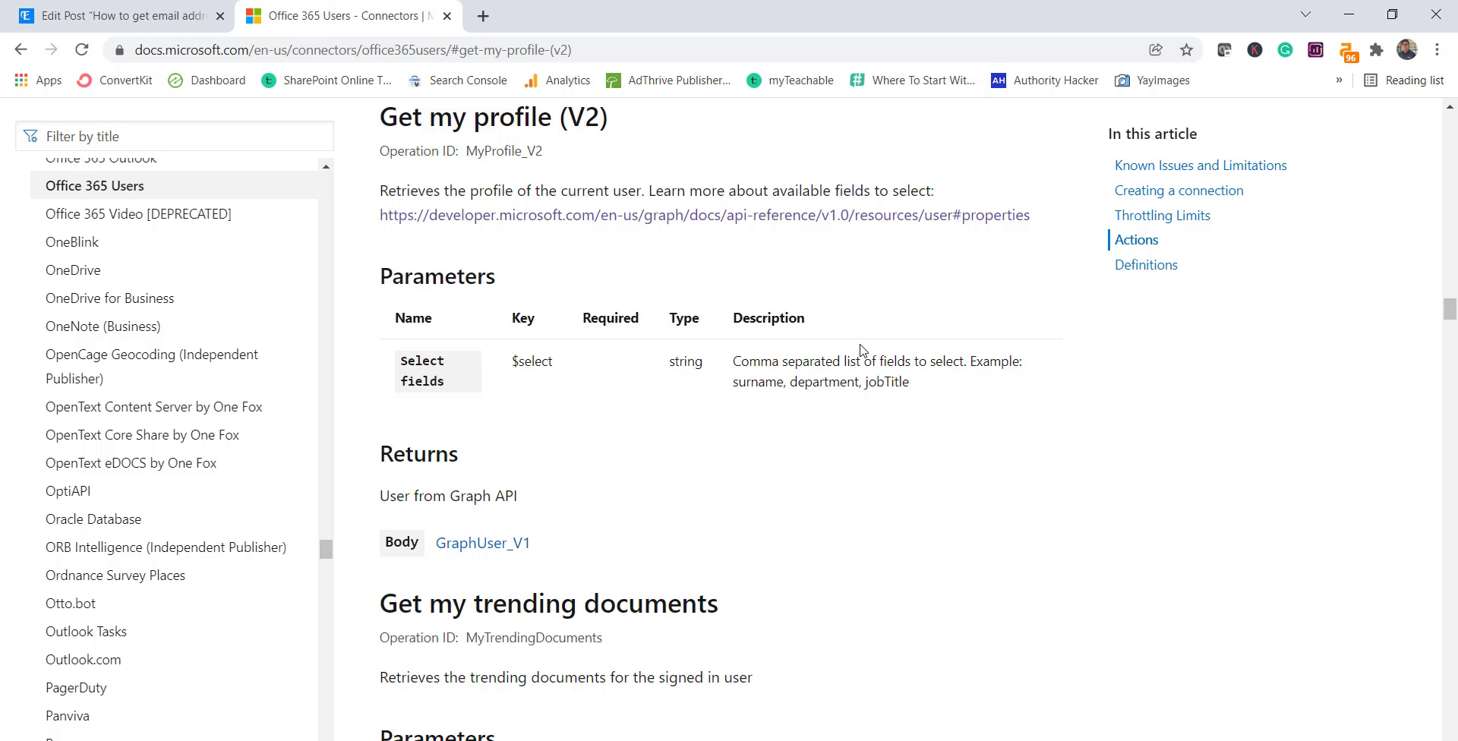
Step: Open the linked Microsoft Graph user properties reference and examine the selectable properties from aboutMe through givenName
{"action": "left_click", "coordinate": [758, 218]}
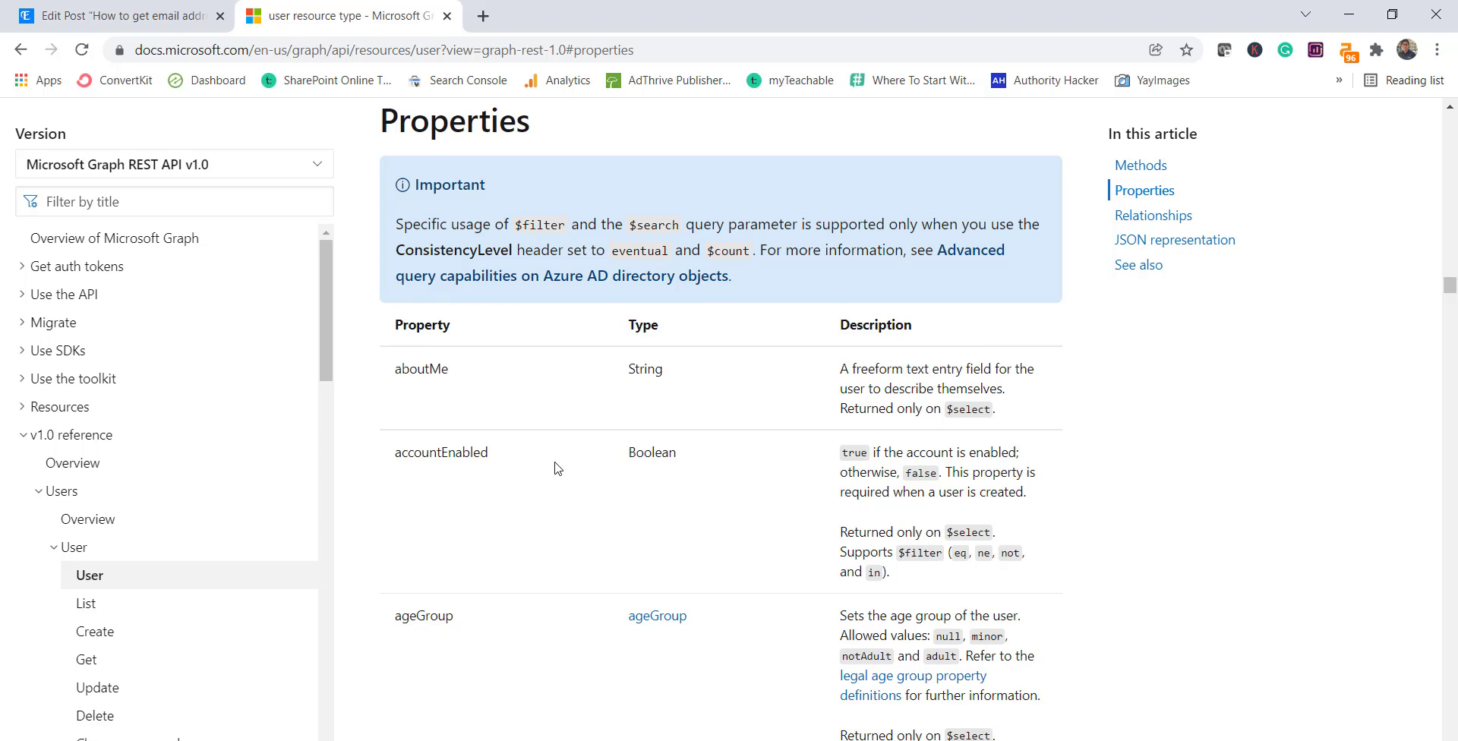
{"action": "scroll", "coordinate": [558, 468], "scroll_direction": "down", "scroll_amount": 1}
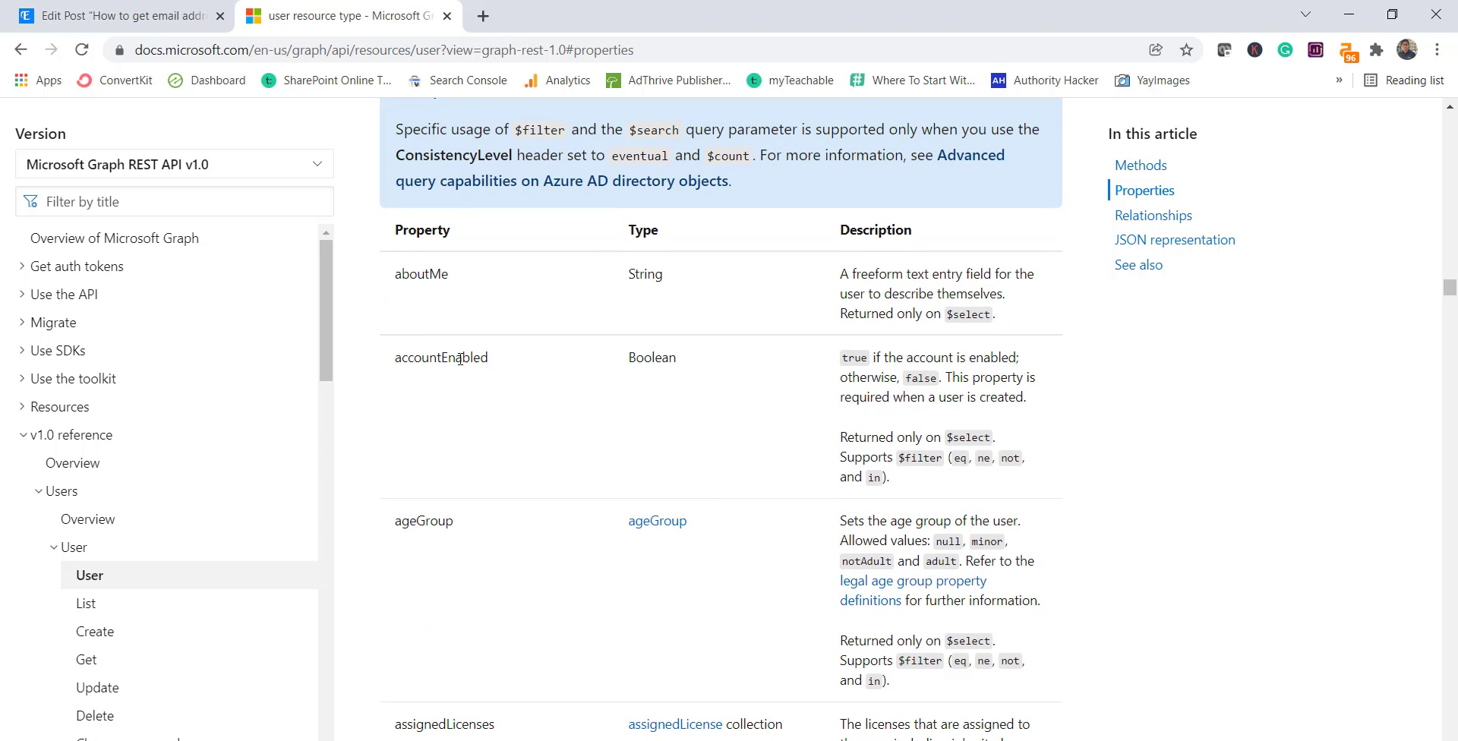
{"action": "scroll", "coordinate": [553, 413], "scroll_direction": "down", "scroll_amount": 3}
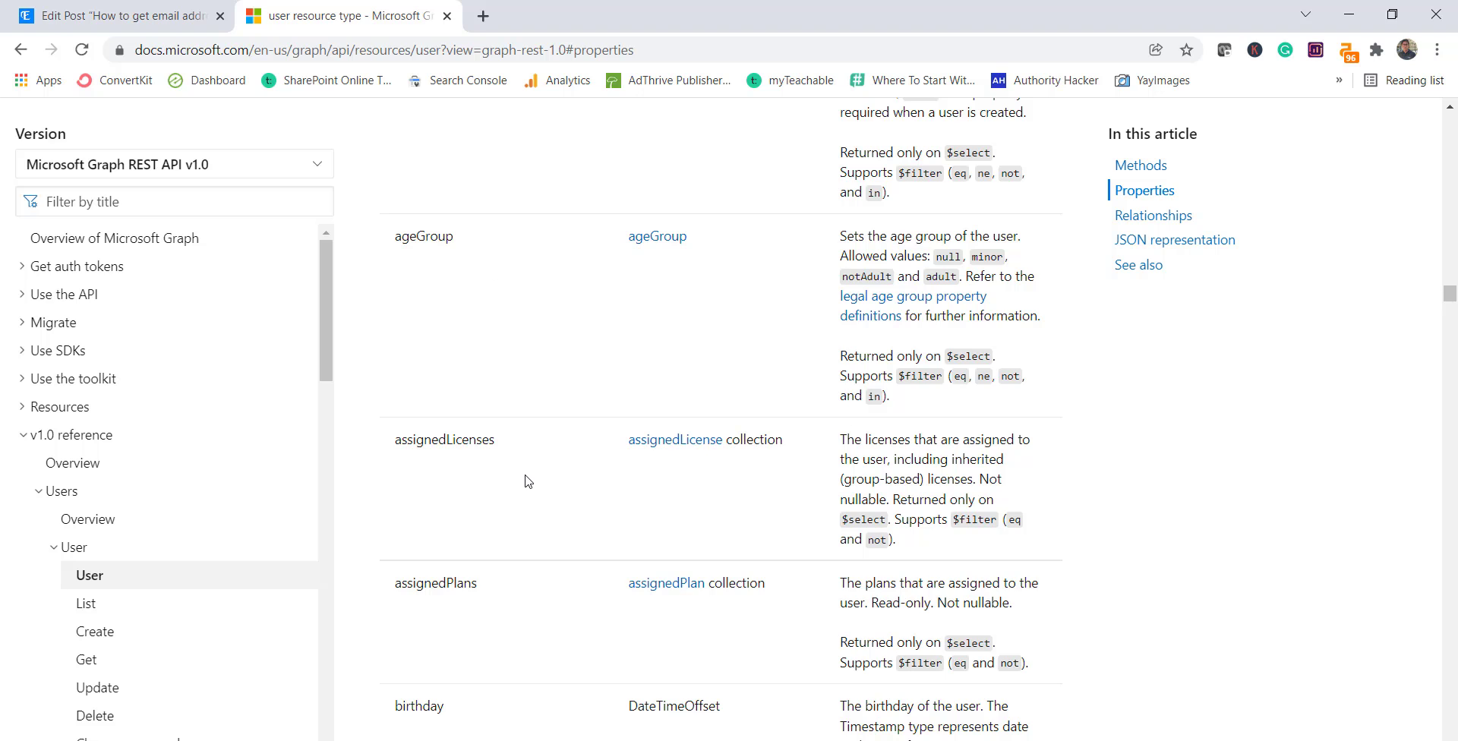
{"action": "scroll", "coordinate": [524, 479], "scroll_direction": "down", "scroll_amount": 5}
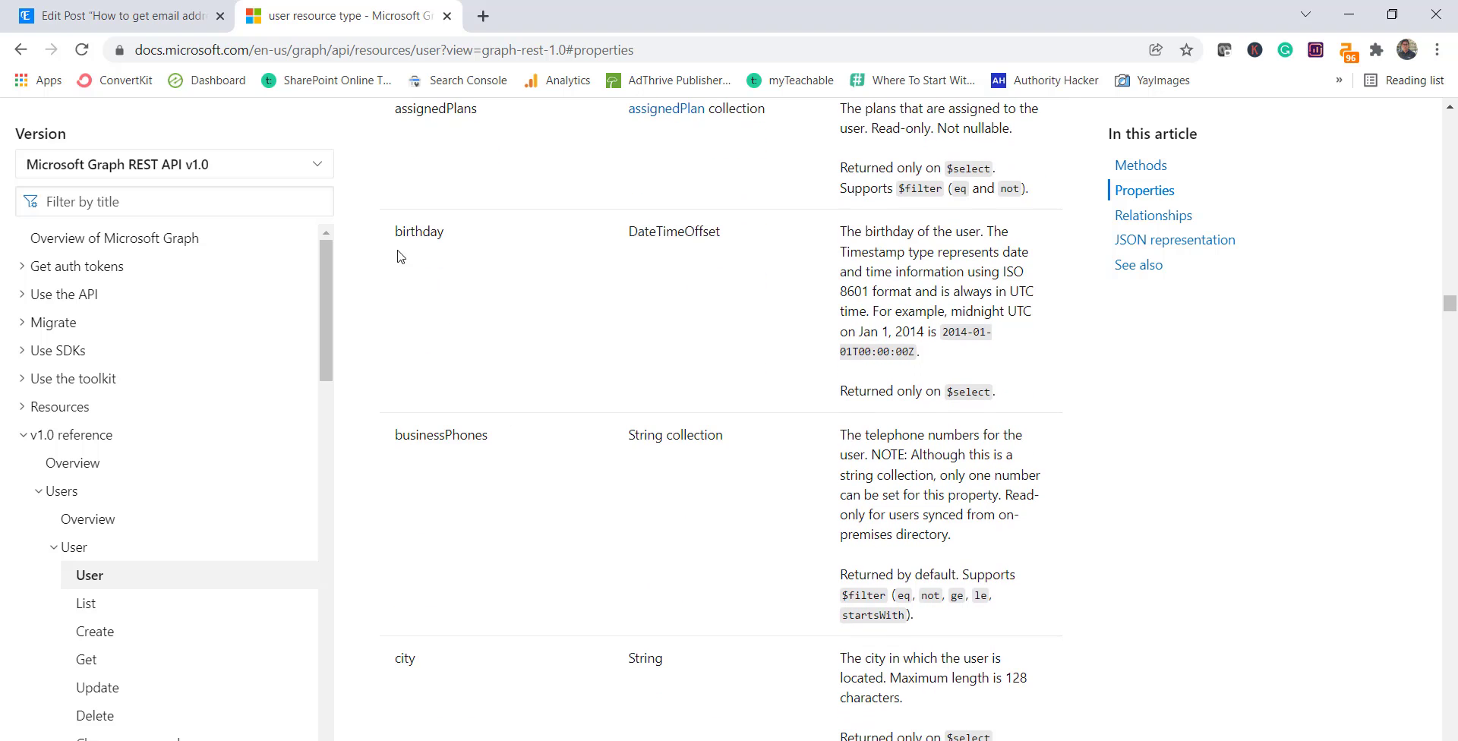
{"action": "double_click", "coordinate": [414, 231]}
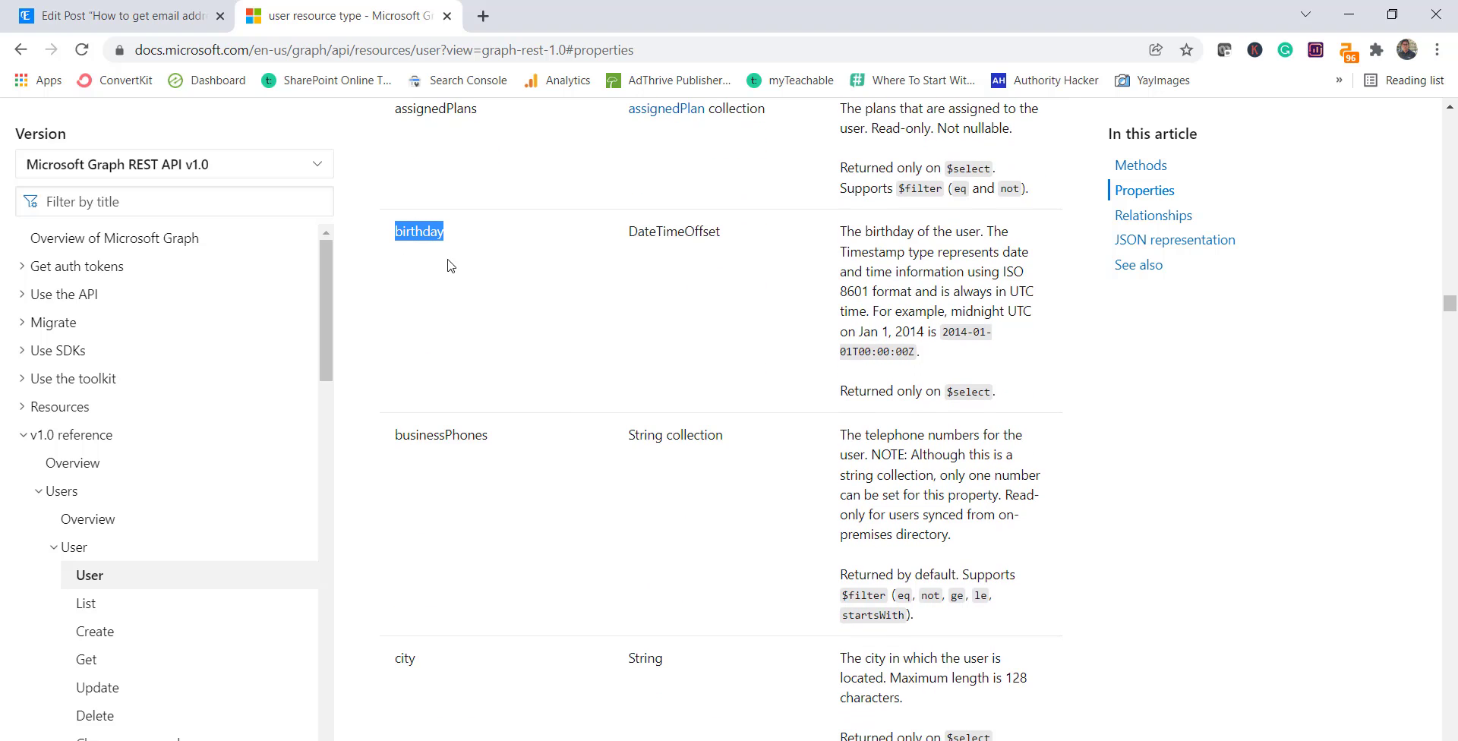
{"action": "scroll", "coordinate": [521, 392], "scroll_direction": "down", "scroll_amount": 2}
{"action": "left_click_drag", "start_coordinate": [408, 261], "coordinate": [514, 279]}
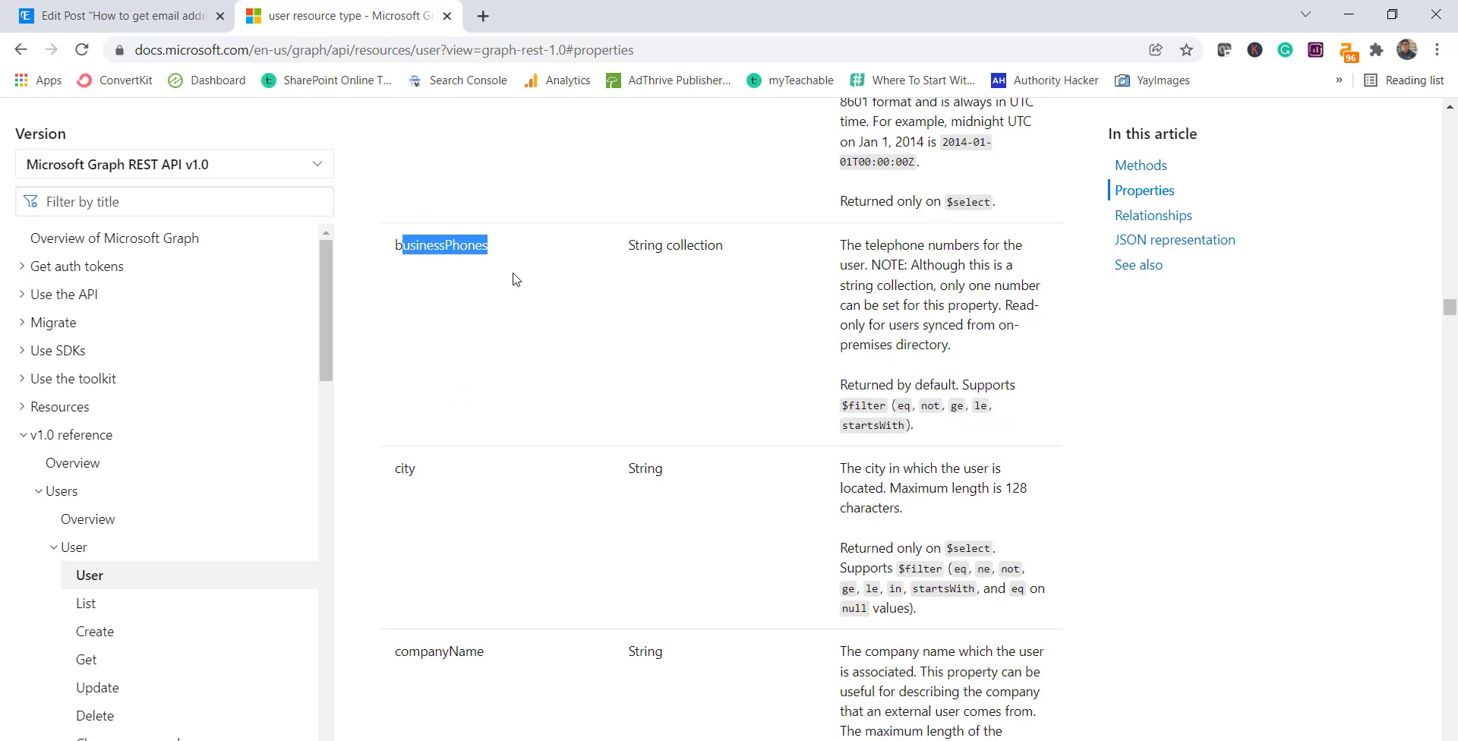
{"action": "scroll", "coordinate": [494, 409], "scroll_direction": "down", "scroll_amount": 4}
{"action": "scroll", "coordinate": [524, 467], "scroll_direction": "down", "scroll_amount": 3}
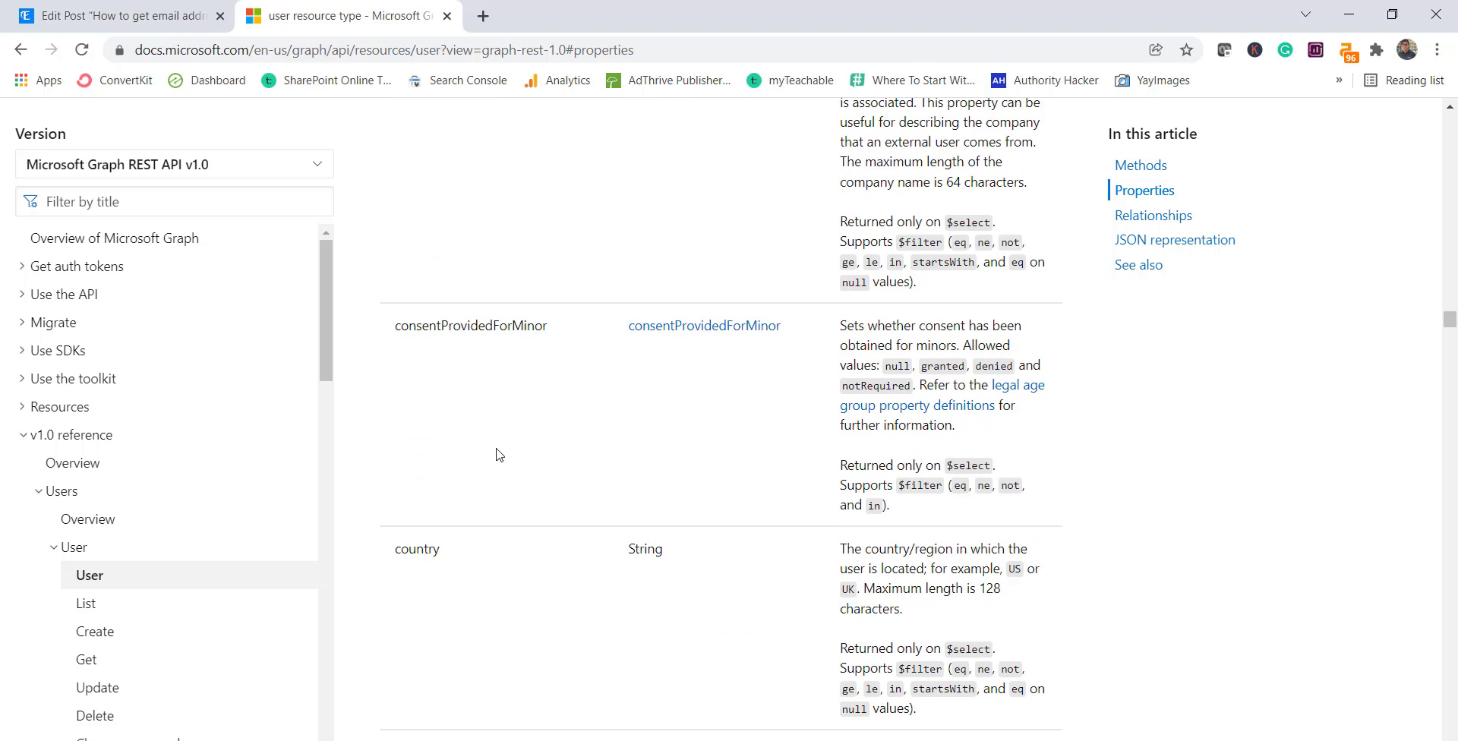
{"action": "scroll", "coordinate": [493, 437], "scroll_direction": "down", "scroll_amount": 3}
{"action": "scroll", "coordinate": [516, 395], "scroll_direction": "down", "scroll_amount": 2}
{"action": "scroll", "coordinate": [514, 395], "scroll_direction": "down", "scroll_amount": 13}
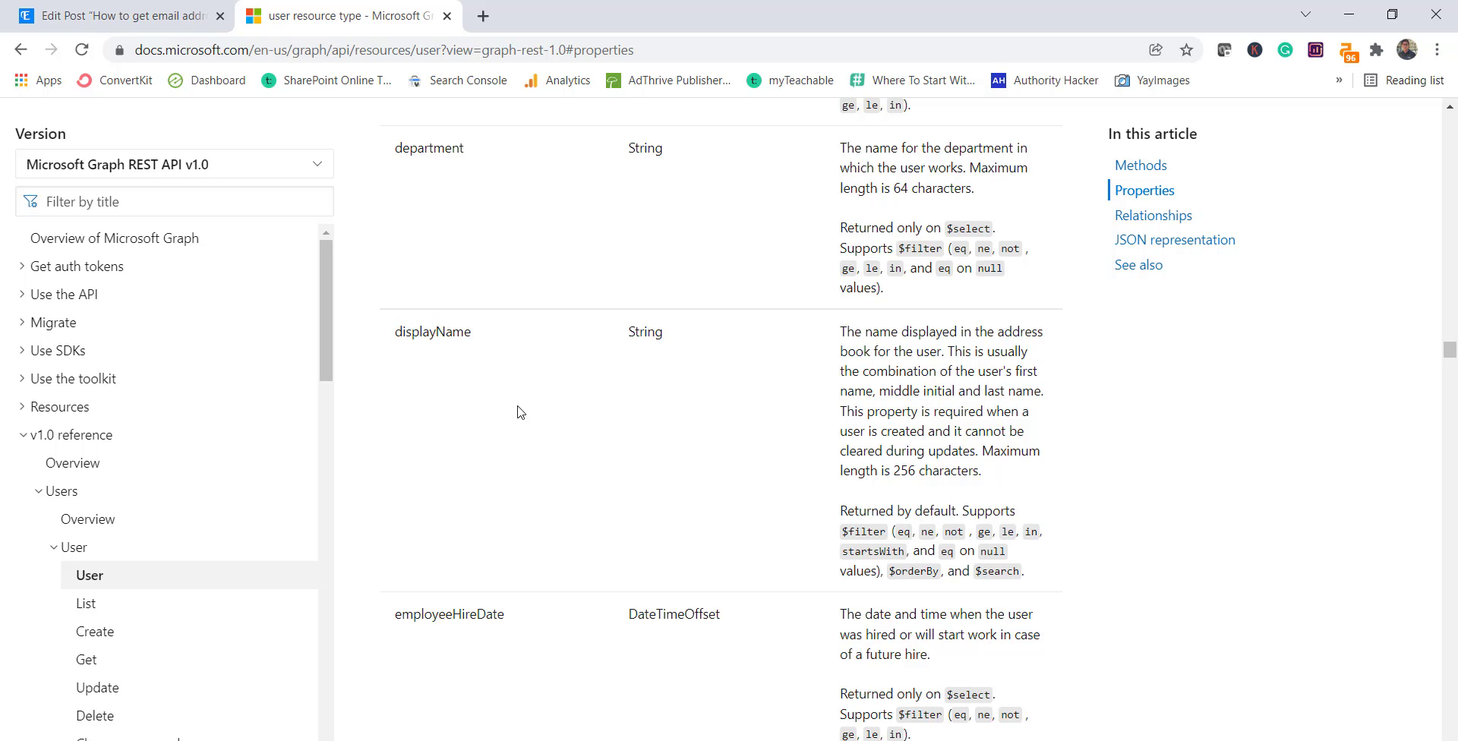
{"action": "scroll", "coordinate": [497, 429], "scroll_direction": "down", "scroll_amount": 2}
{"action": "scroll", "coordinate": [477, 448], "scroll_direction": "down", "scroll_amount": 3}
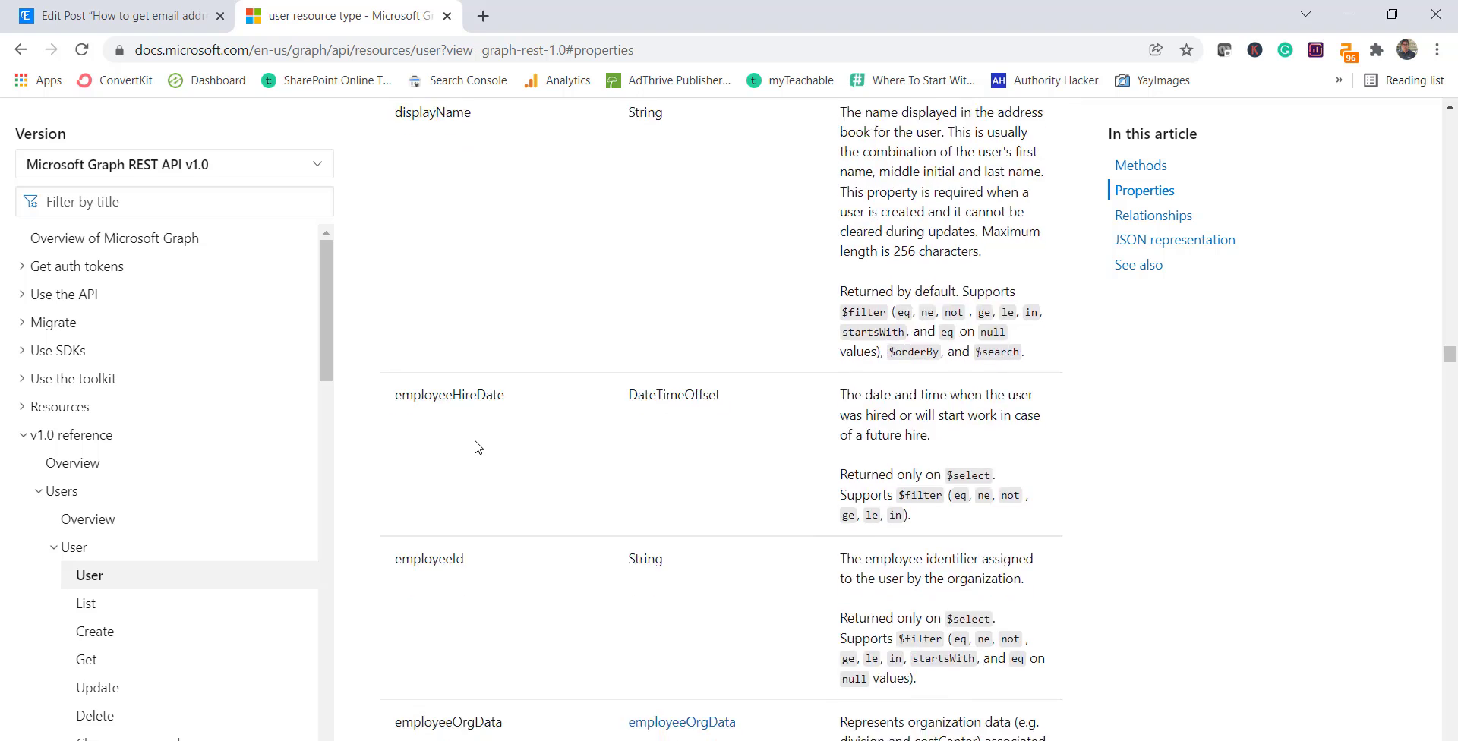
{"action": "scroll", "coordinate": [476, 509], "scroll_direction": "down", "scroll_amount": 4}
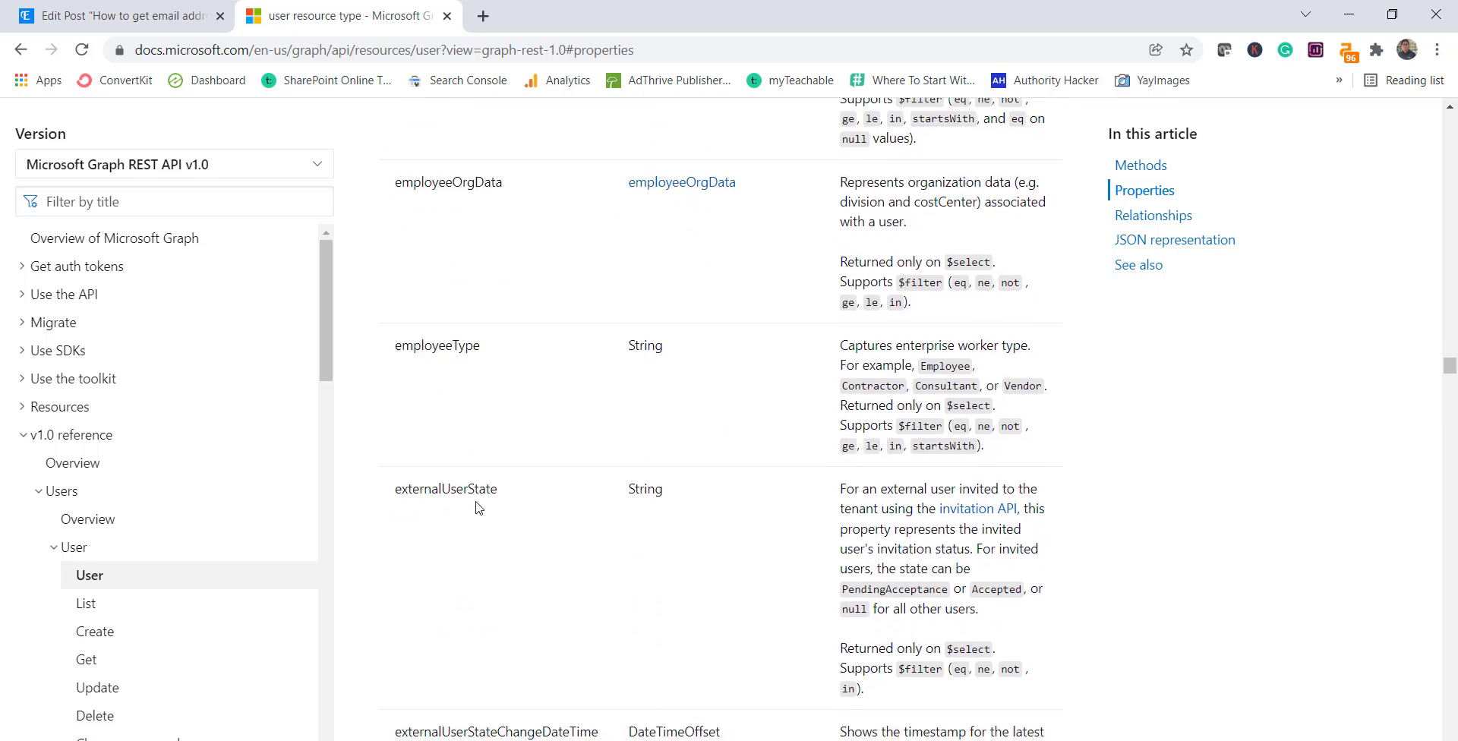
{"action": "scroll", "coordinate": [477, 508], "scroll_direction": "down", "scroll_amount": 3}
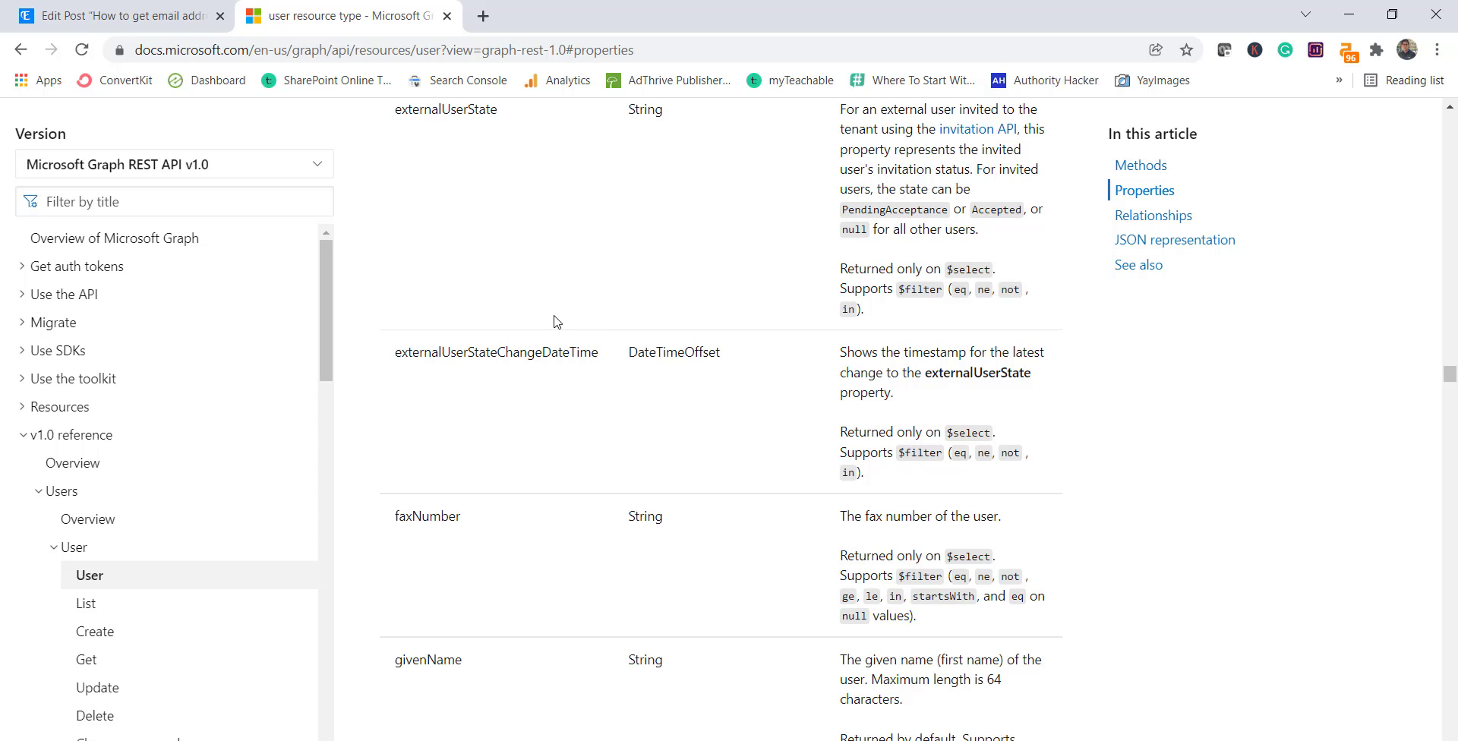
Step: Open the Power Automate site at flow.microsoft.com in a new browser tab
{"action": "left_click", "coordinate": [481, 18]}
{"action": "type", "text": "flow"}
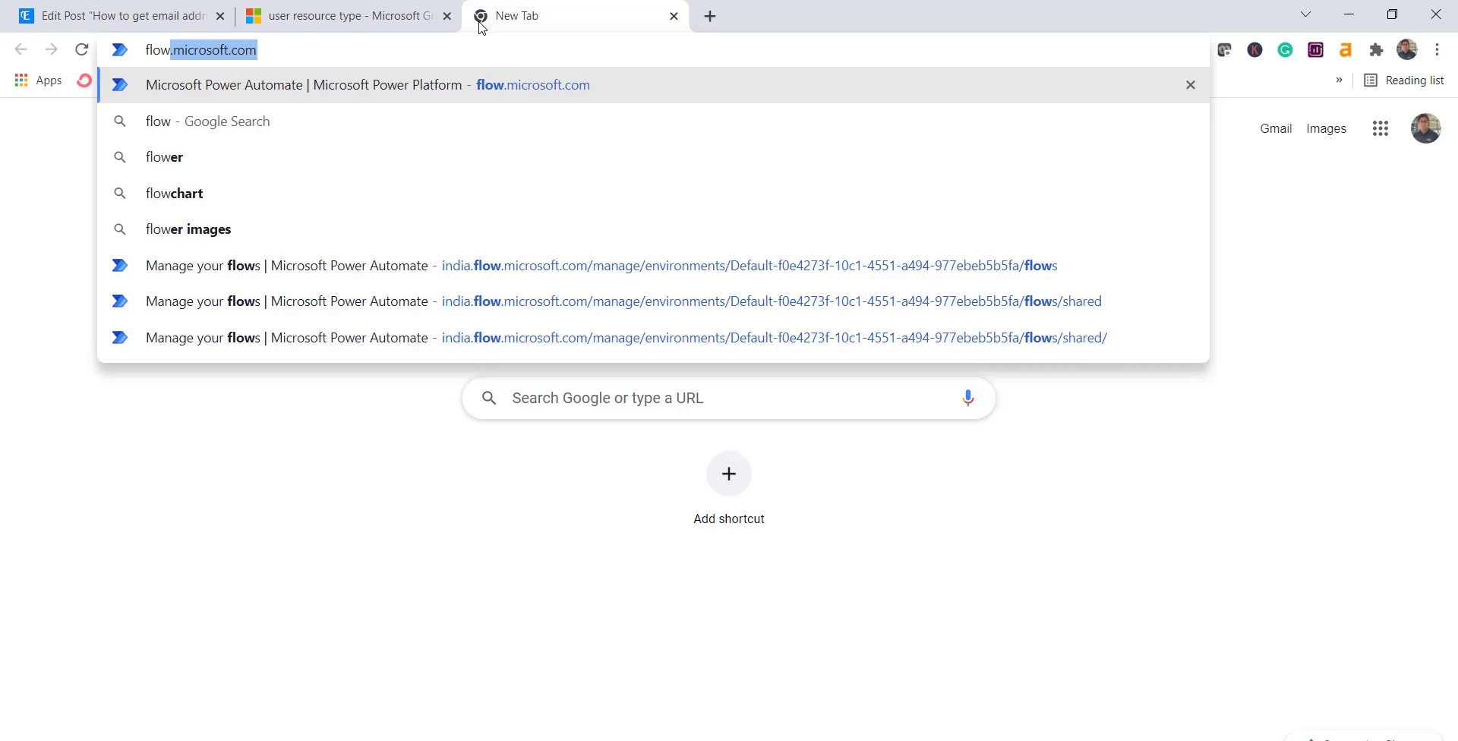
{"action": "key", "text": "Return"}
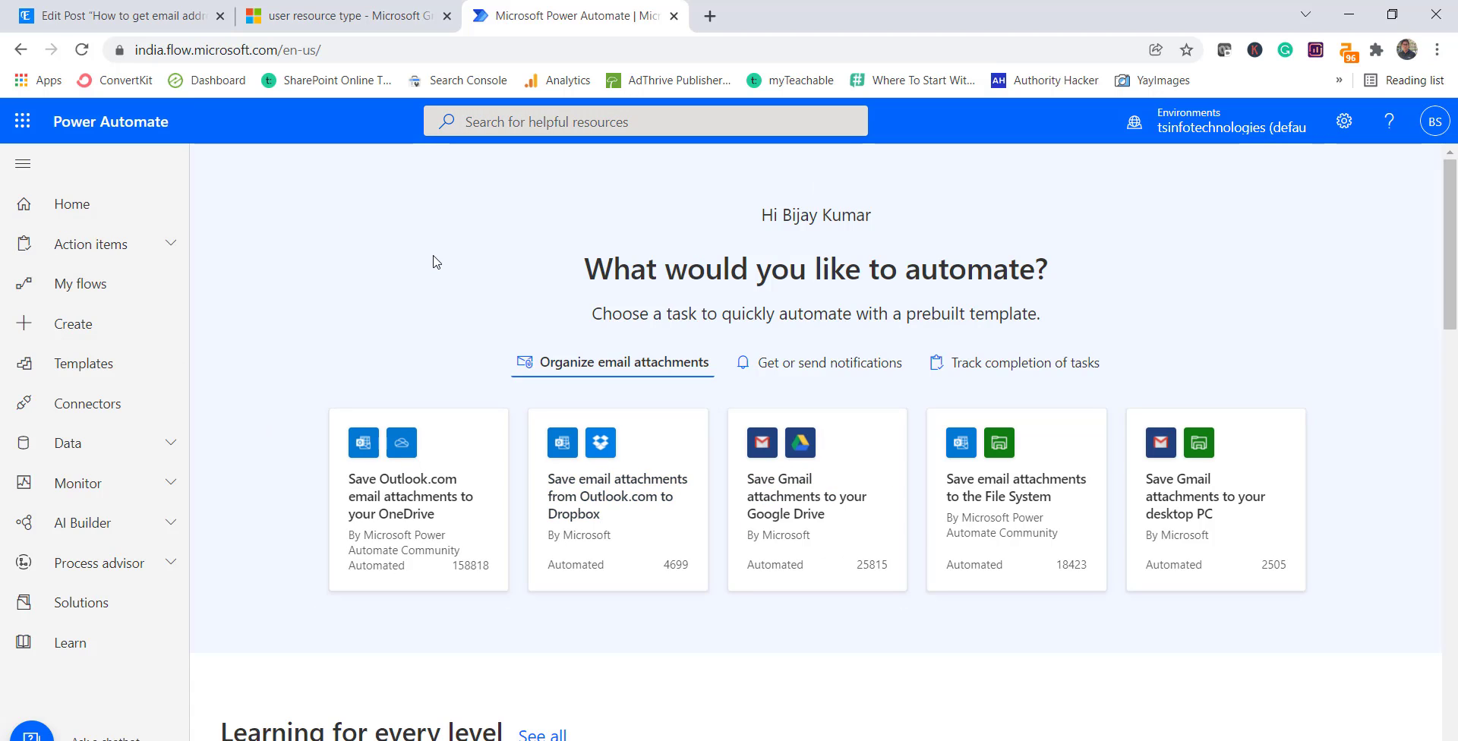
Step: Create an instant cloud flow named "Get Current User Details" with the "Manually trigger a flow" trigger
{"action": "left_click", "coordinate": [73, 336]}
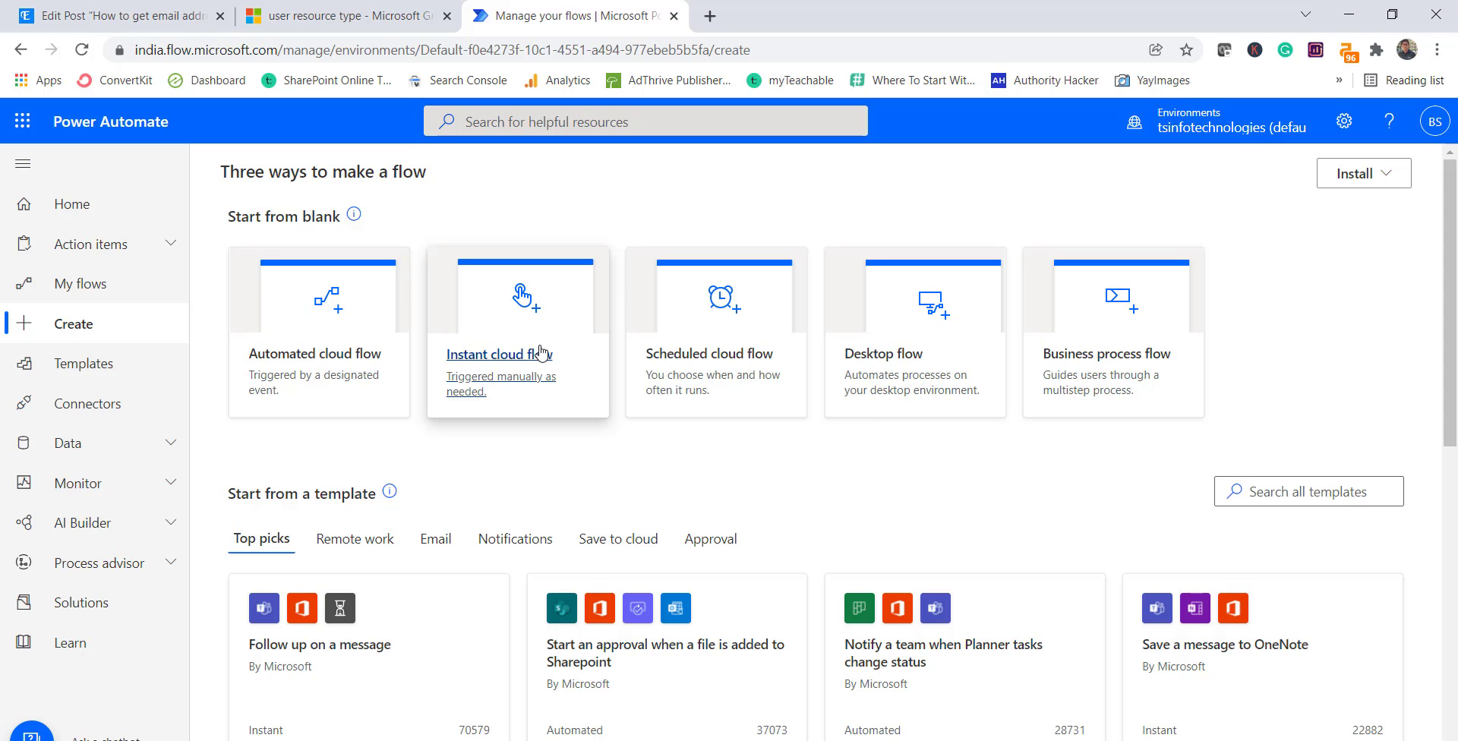
{"action": "left_click", "coordinate": [541, 353]}
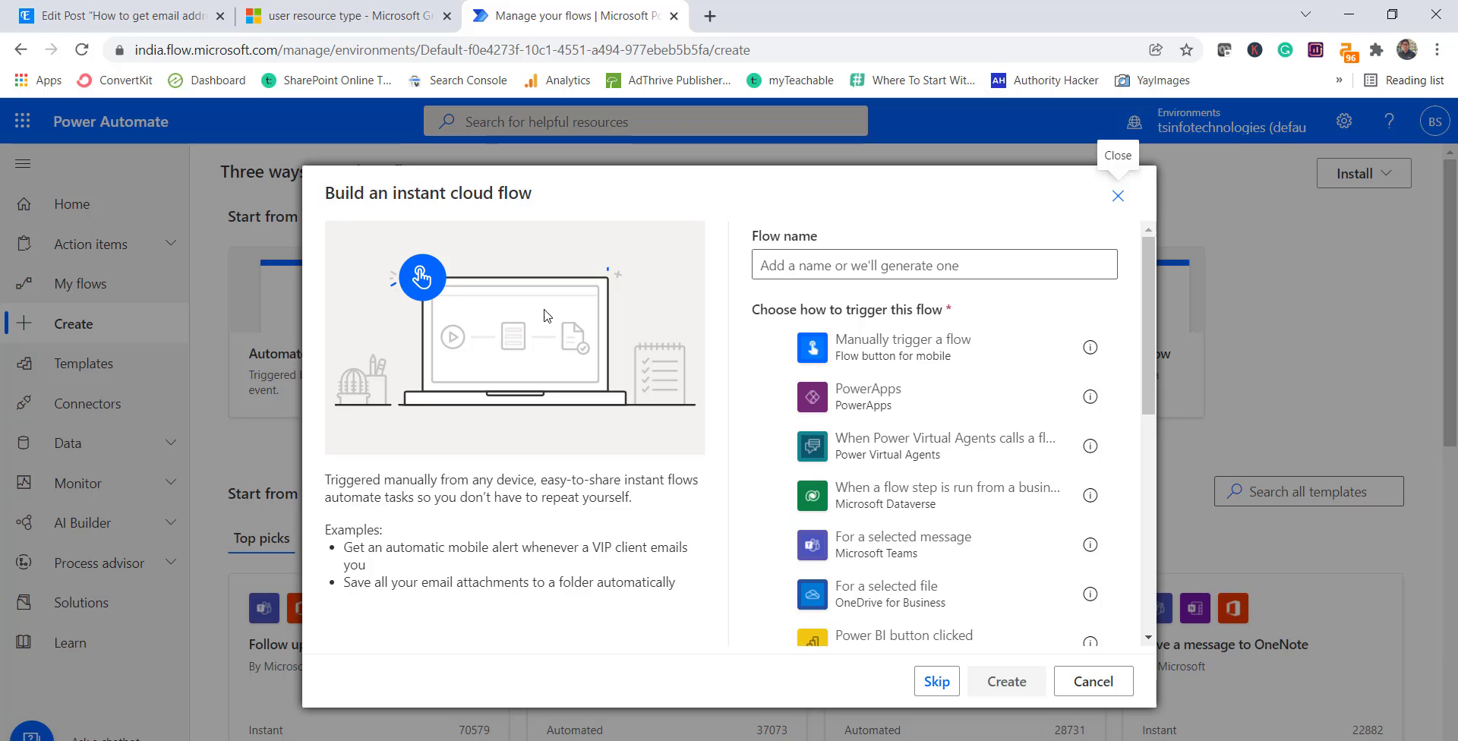
{"action": "left_click", "coordinate": [810, 258]}
{"action": "type", "text": "Ge"}
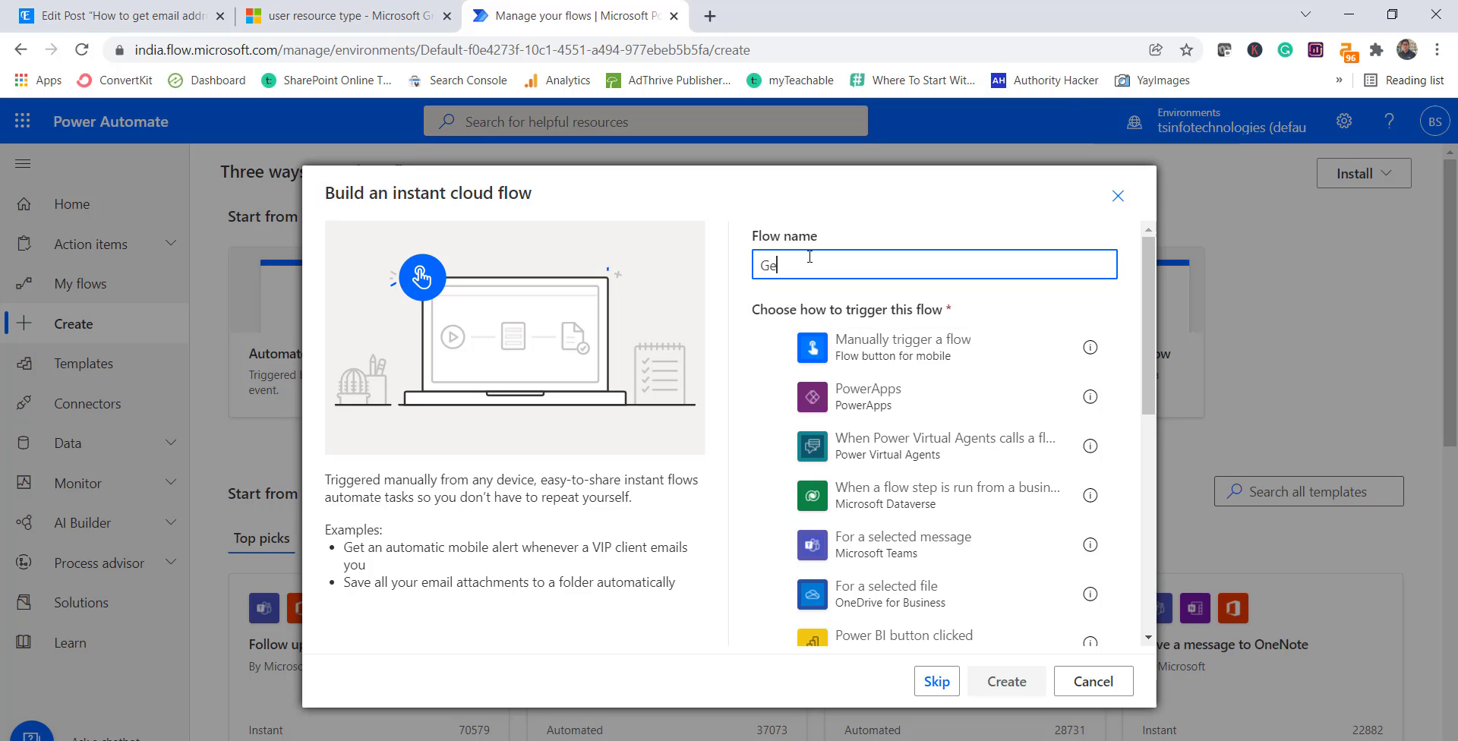
{"action": "type", "text": "t Current "}
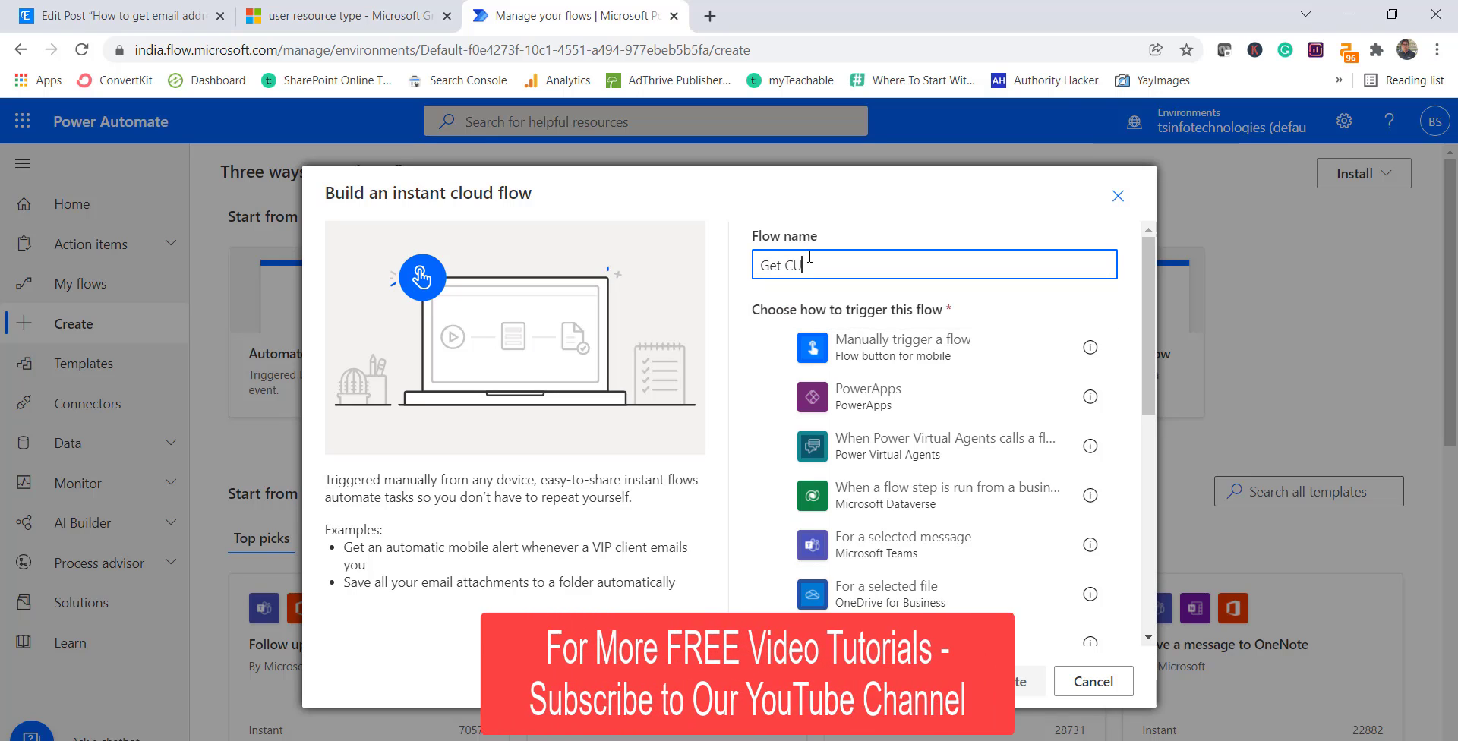
{"action": "type", "text": "USe"}
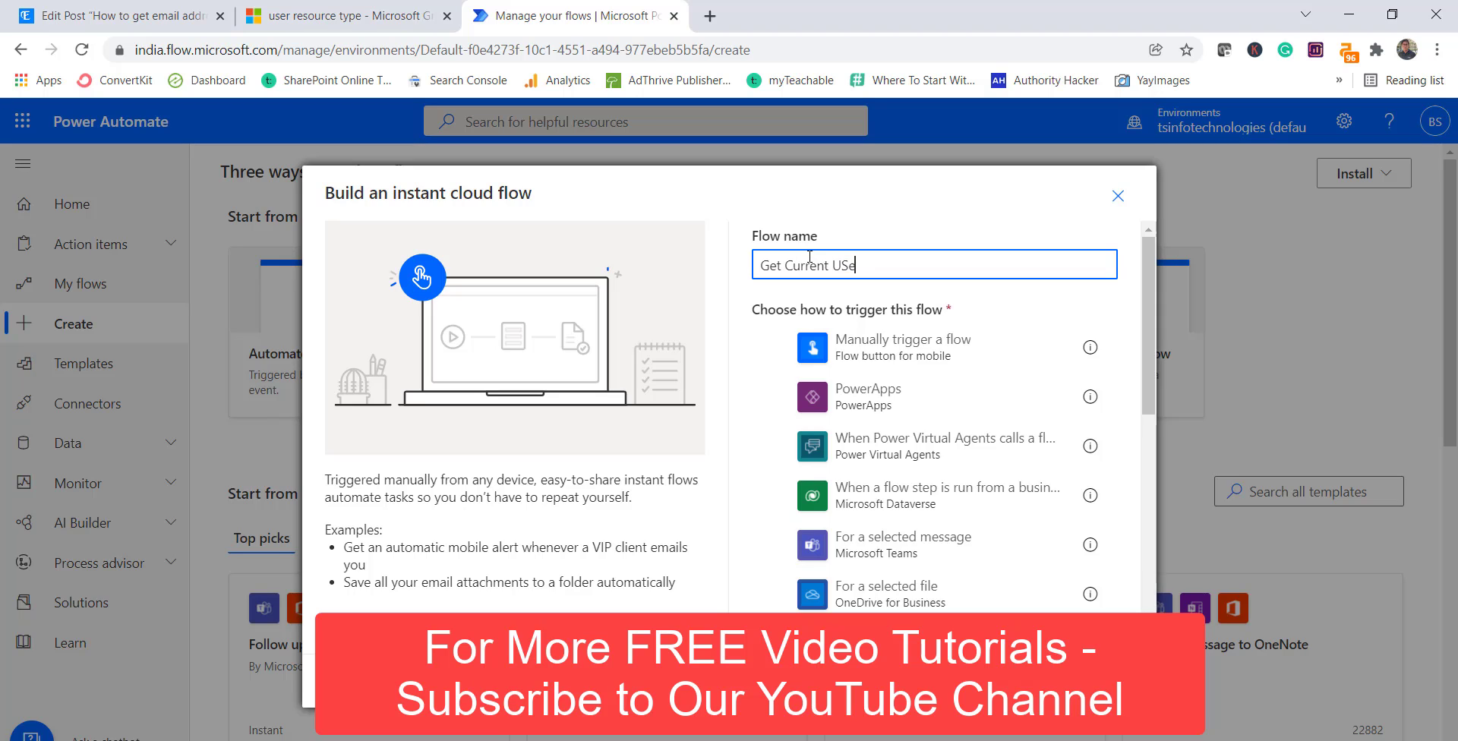
{"action": "type", "text": "r Details"}
{"action": "key", "text": "Left"}
{"action": "key", "text": "Left"}
{"action": "key", "text": "Left"}
{"action": "key", "text": "Left"}
{"action": "key", "text": "BackSpace"}
{"action": "type", "text": "s"}
{"action": "left_click", "coordinate": [922, 366]}
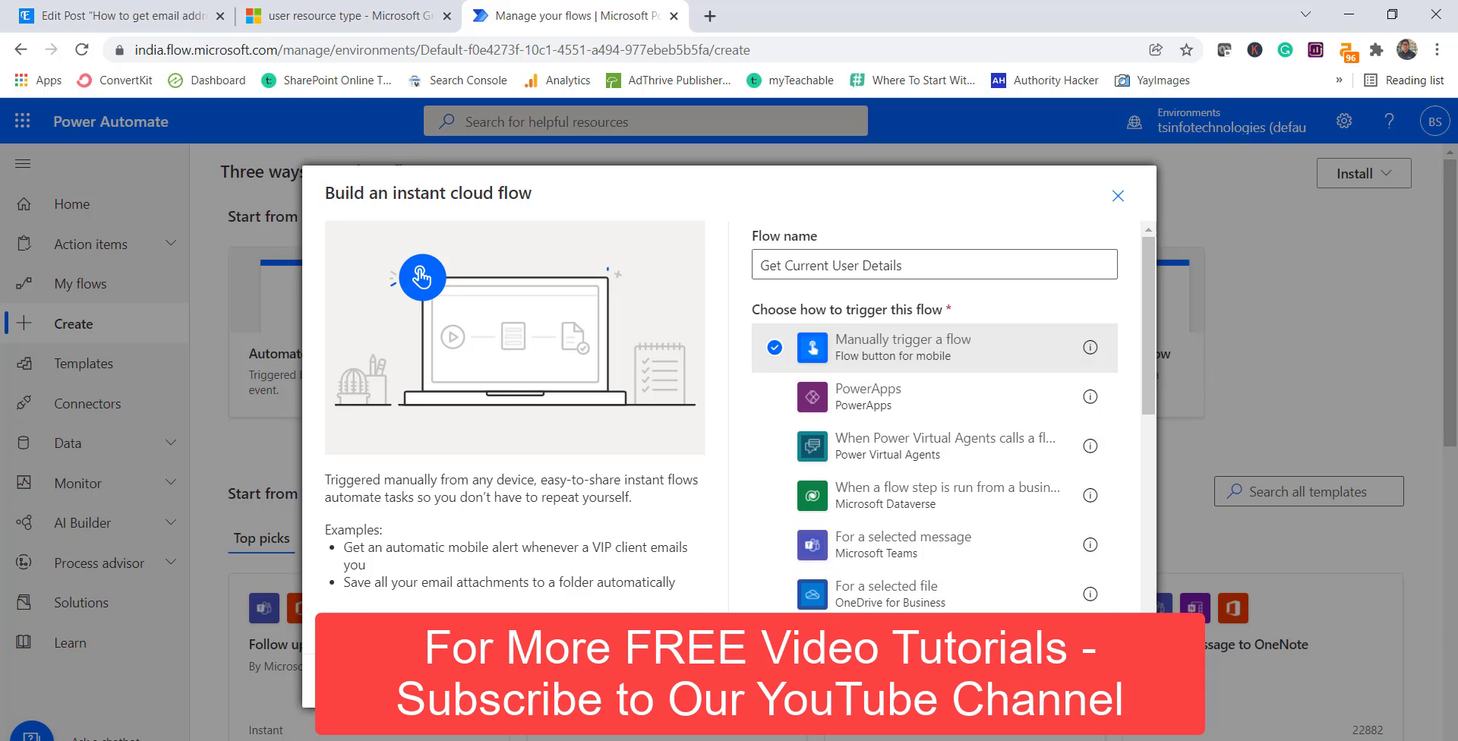
{"action": "left_click", "coordinate": [1036, 687]}
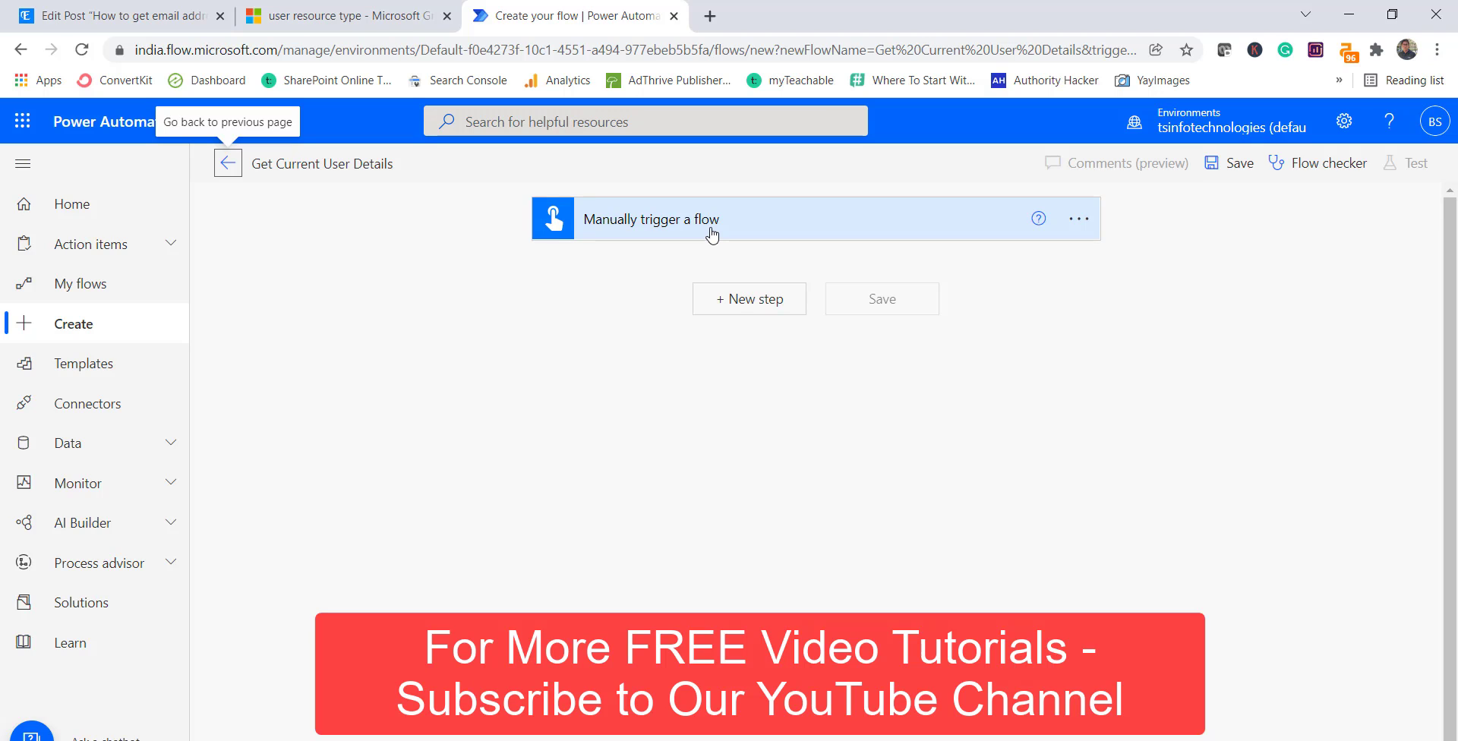
Step: Add the Office 365 Users action Get my profile (V2) below the trigger and expand its advanced options
{"action": "left_click", "coordinate": [736, 307]}
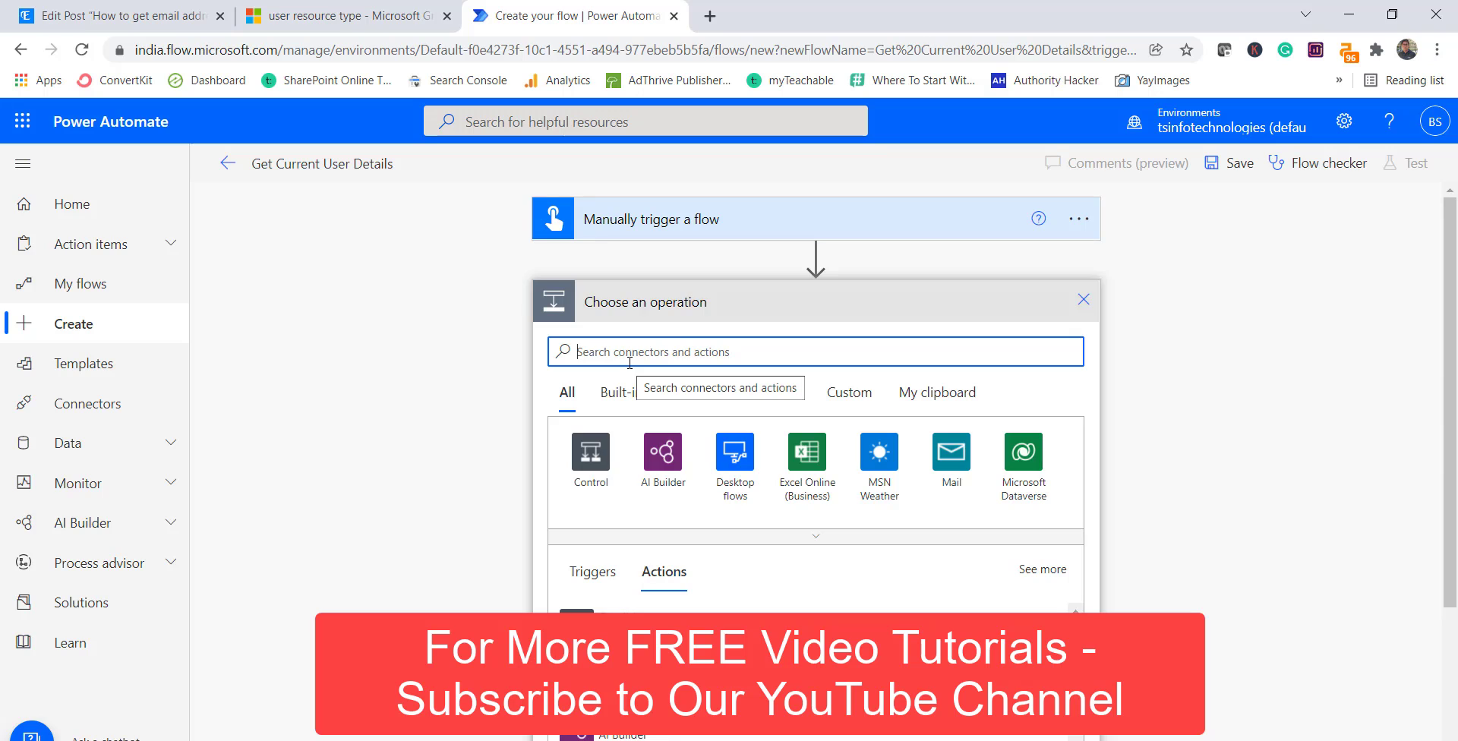
{"action": "type", "text": "get my"}
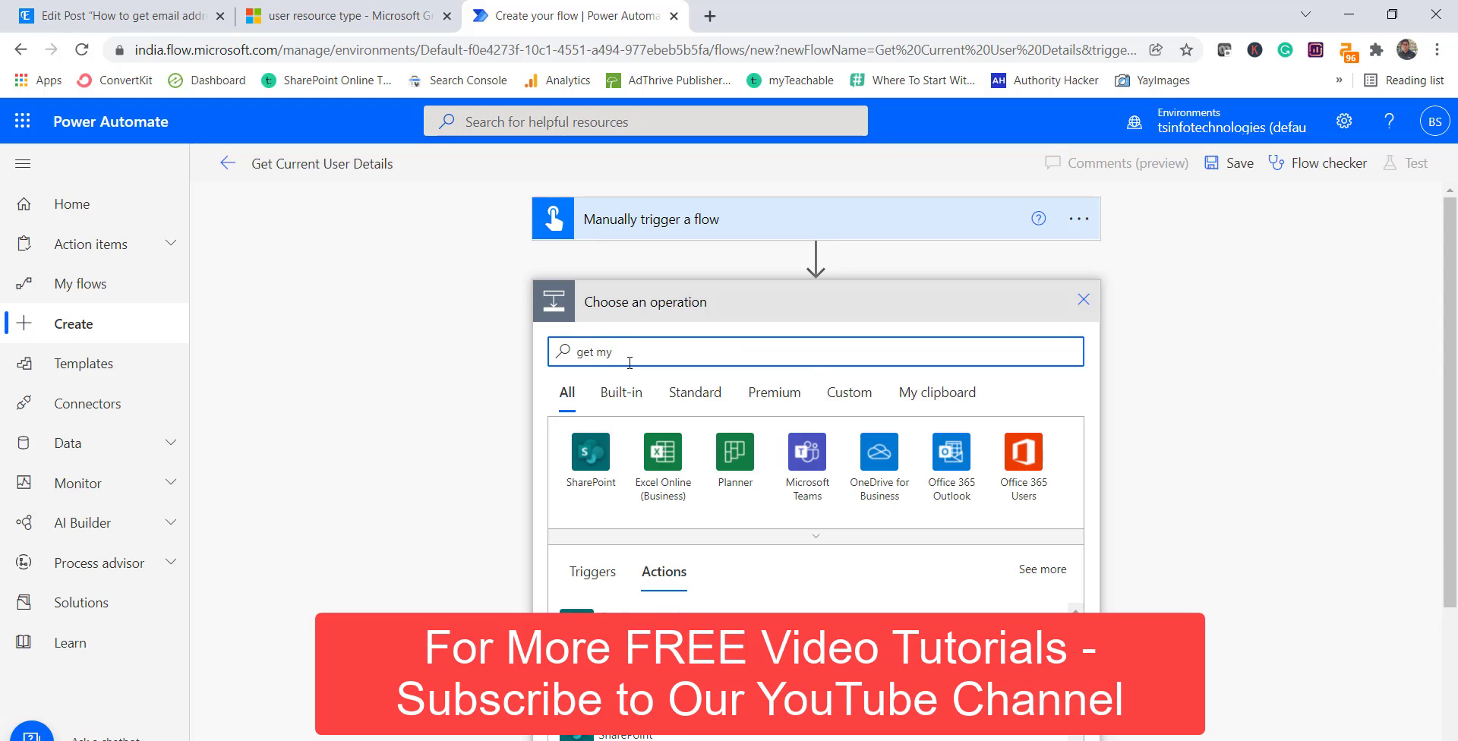
{"action": "scroll", "coordinate": [702, 578], "scroll_direction": "down", "scroll_amount": 3}
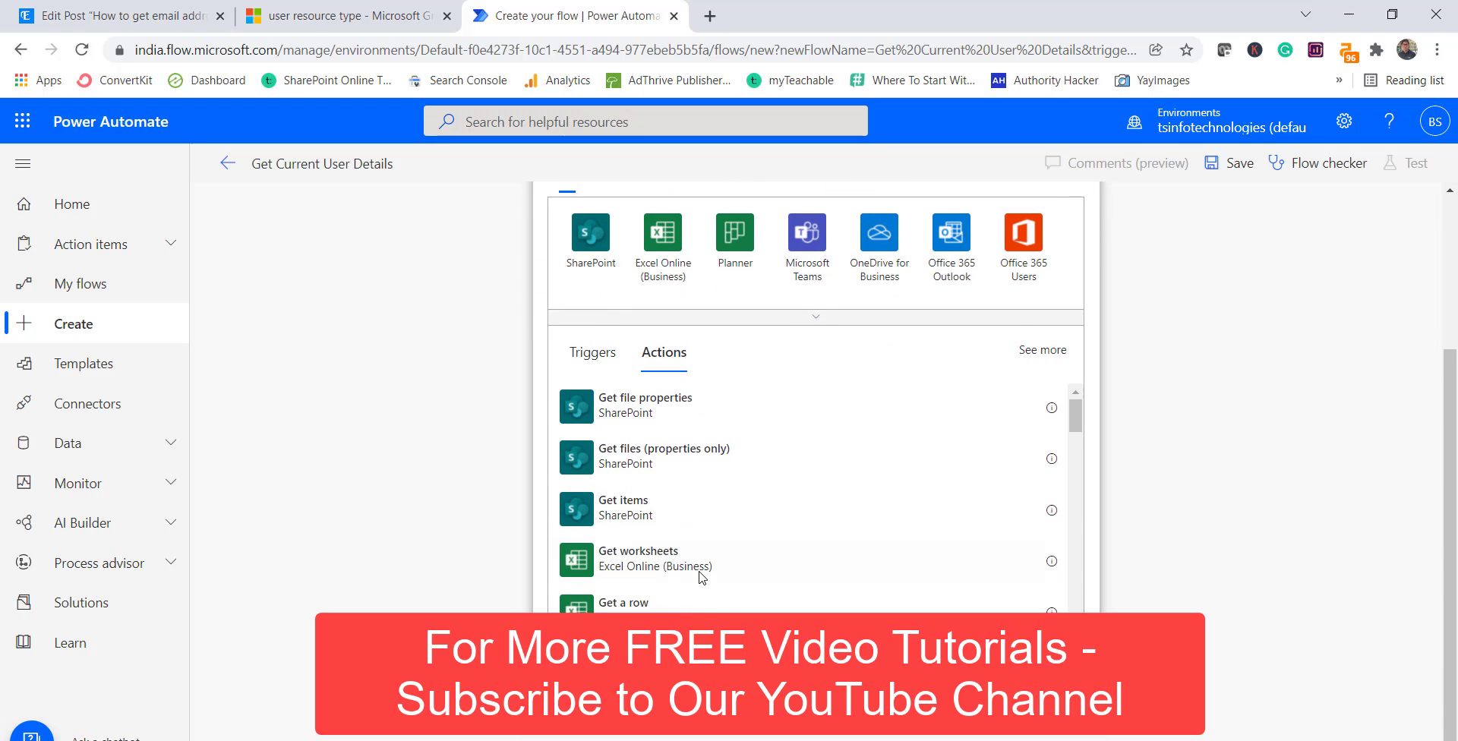
{"action": "scroll", "coordinate": [700, 563], "scroll_direction": "down", "scroll_amount": 3}
{"action": "left_click", "coordinate": [1019, 282]}
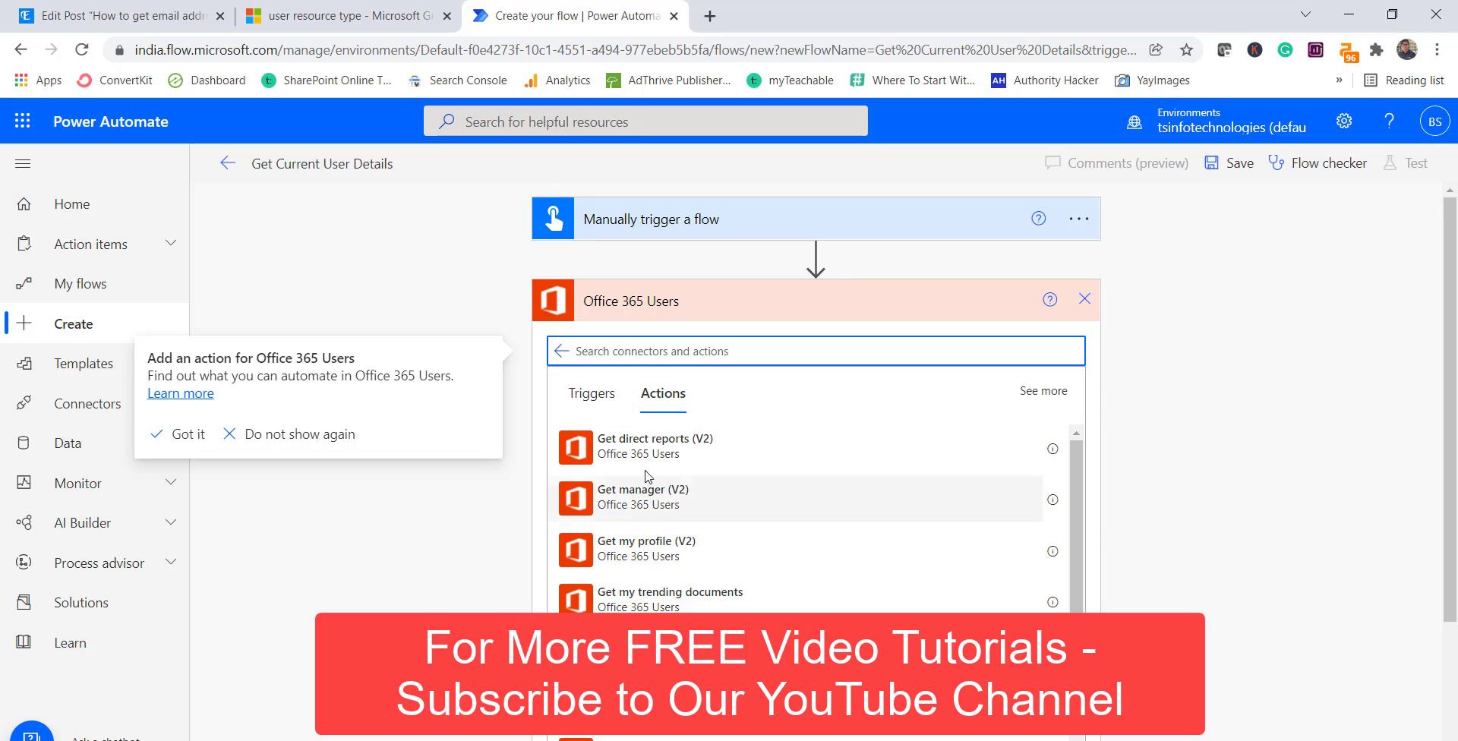
{"action": "left_click", "coordinate": [660, 553]}
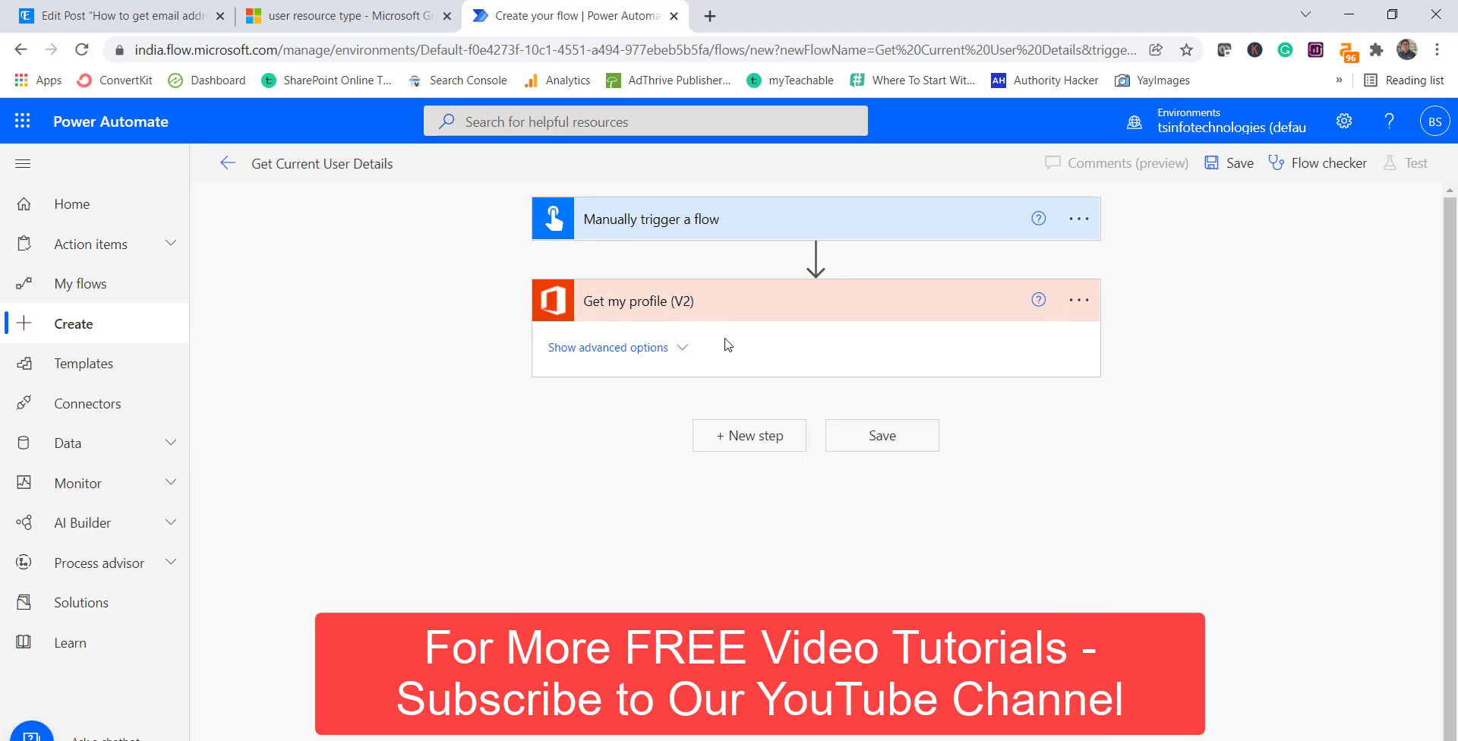
{"action": "left_click", "coordinate": [683, 348]}
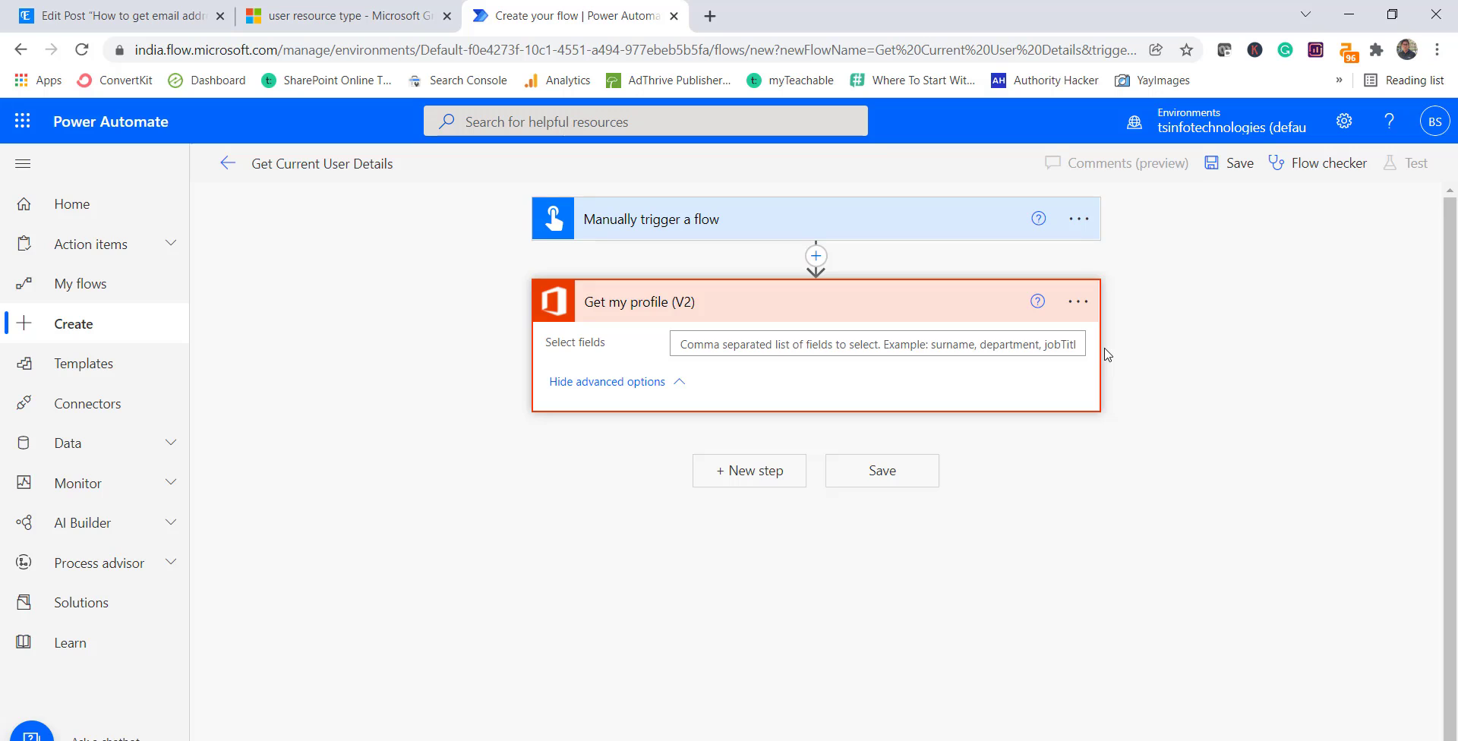
Step: Add a Send an email (V2) action addressed to the profile's Mail value, with the subject "Current user details"
{"action": "left_click", "coordinate": [766, 481]}
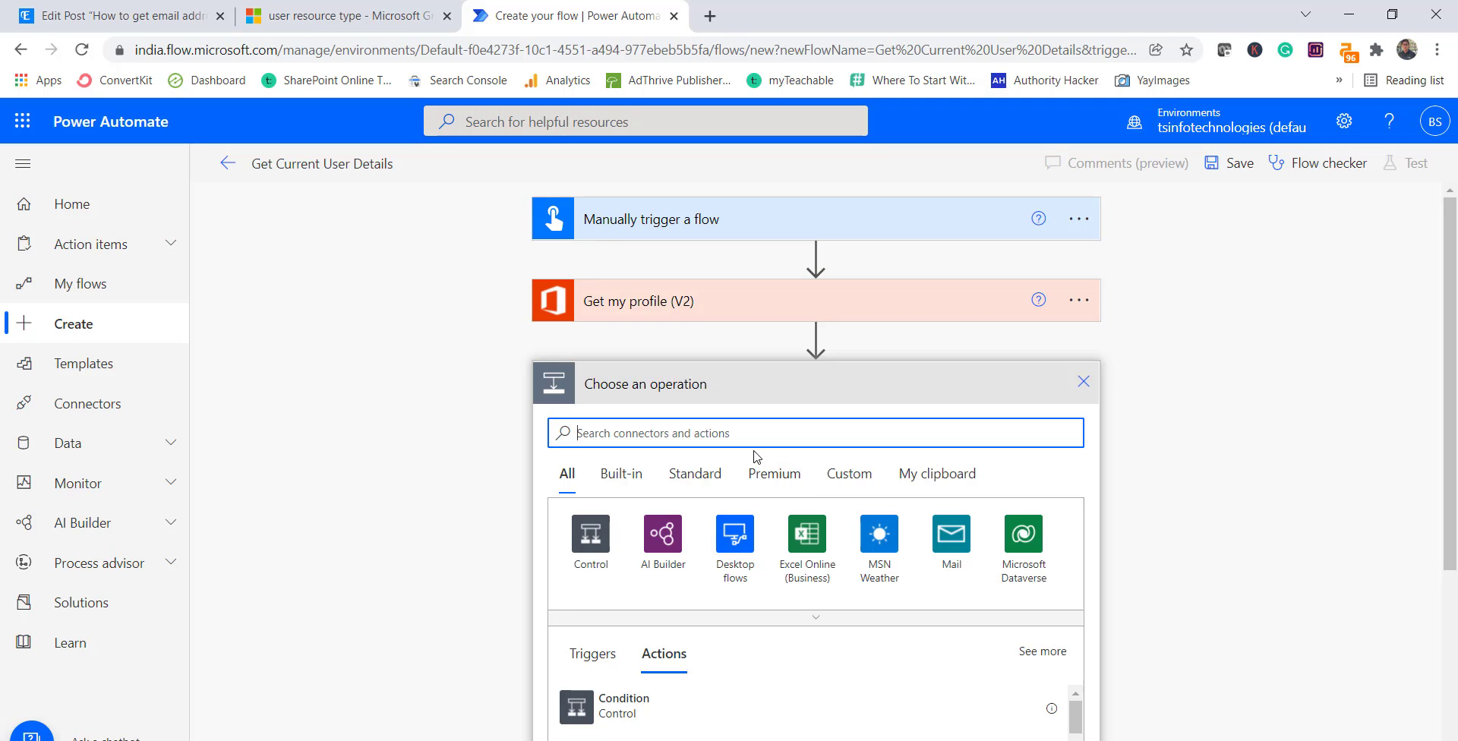
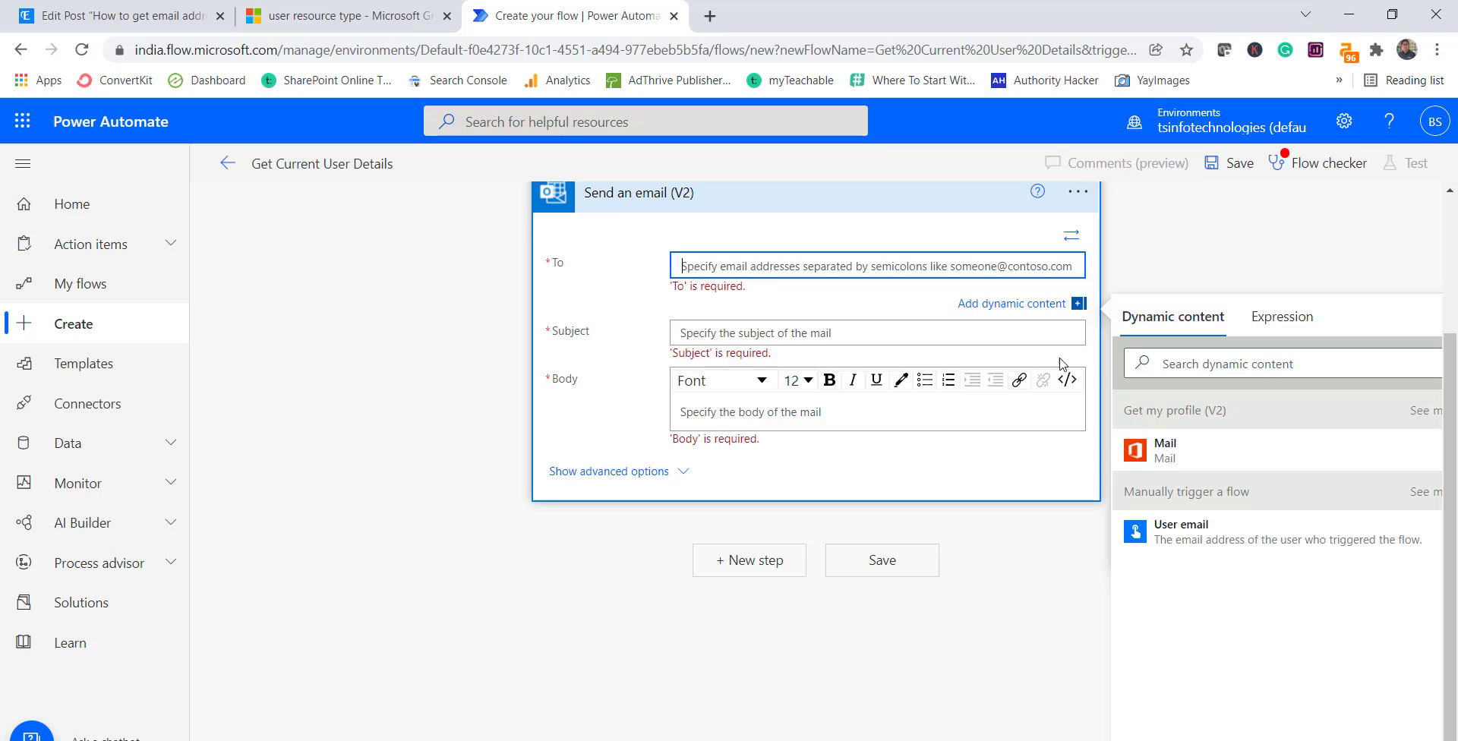
{"action": "left_click", "coordinate": [1162, 454]}
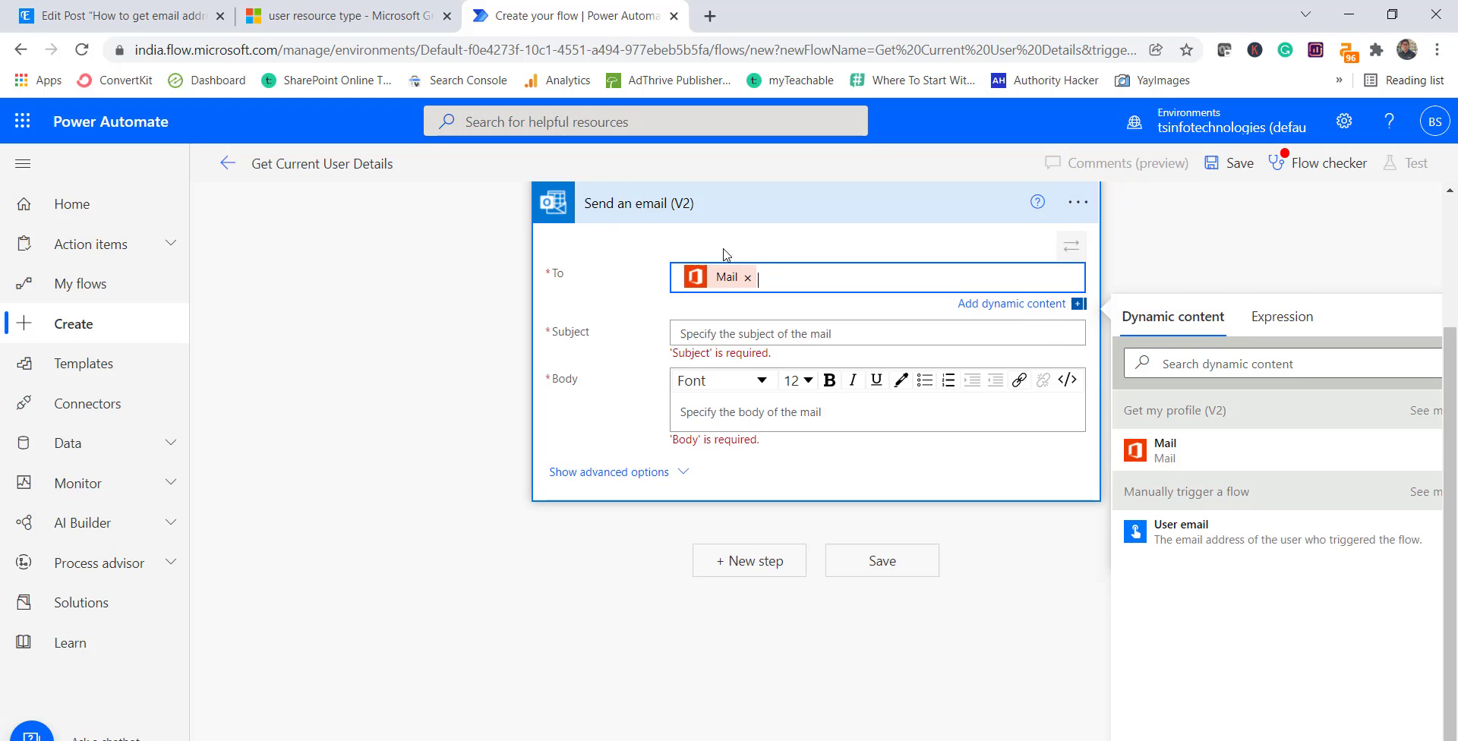
{"action": "left_click", "coordinate": [808, 336]}
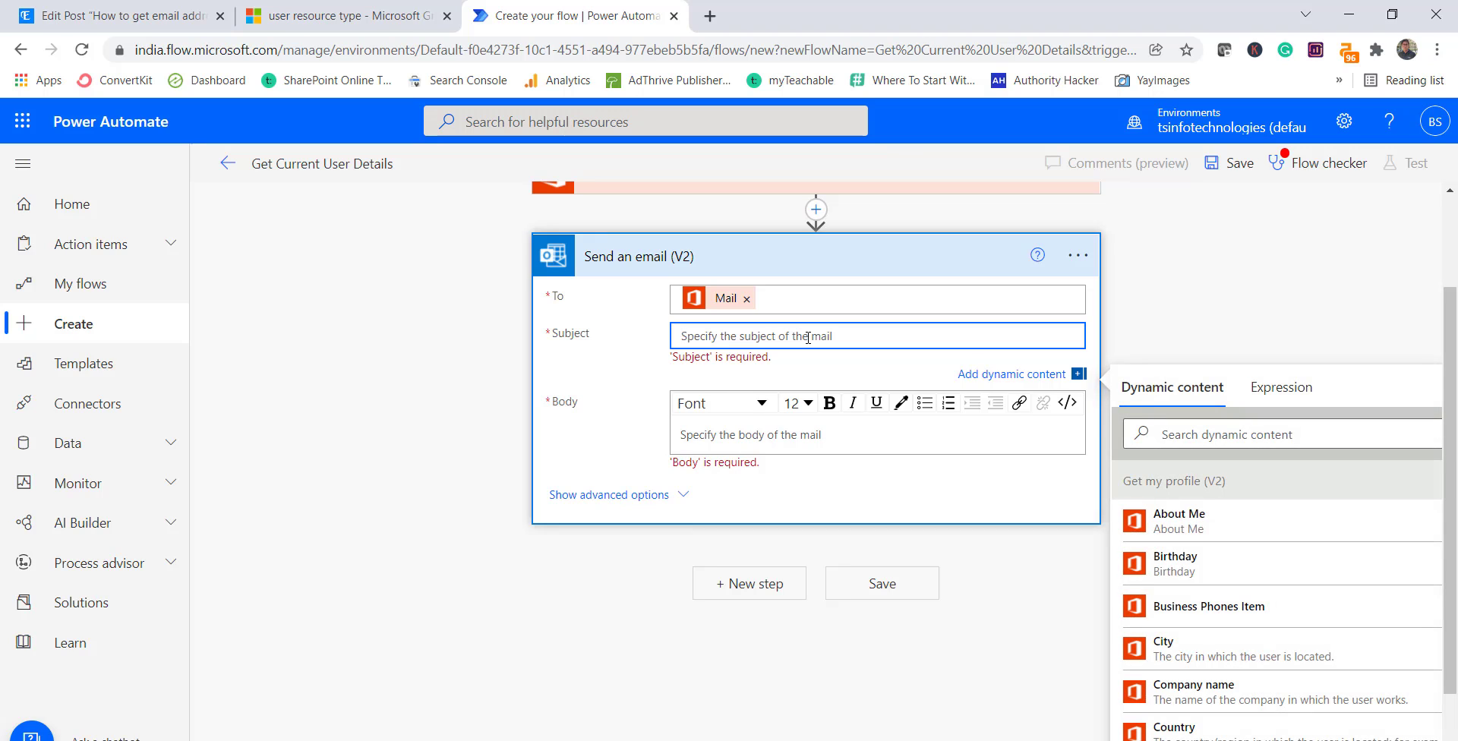
{"action": "type", "text": "Current user details"}
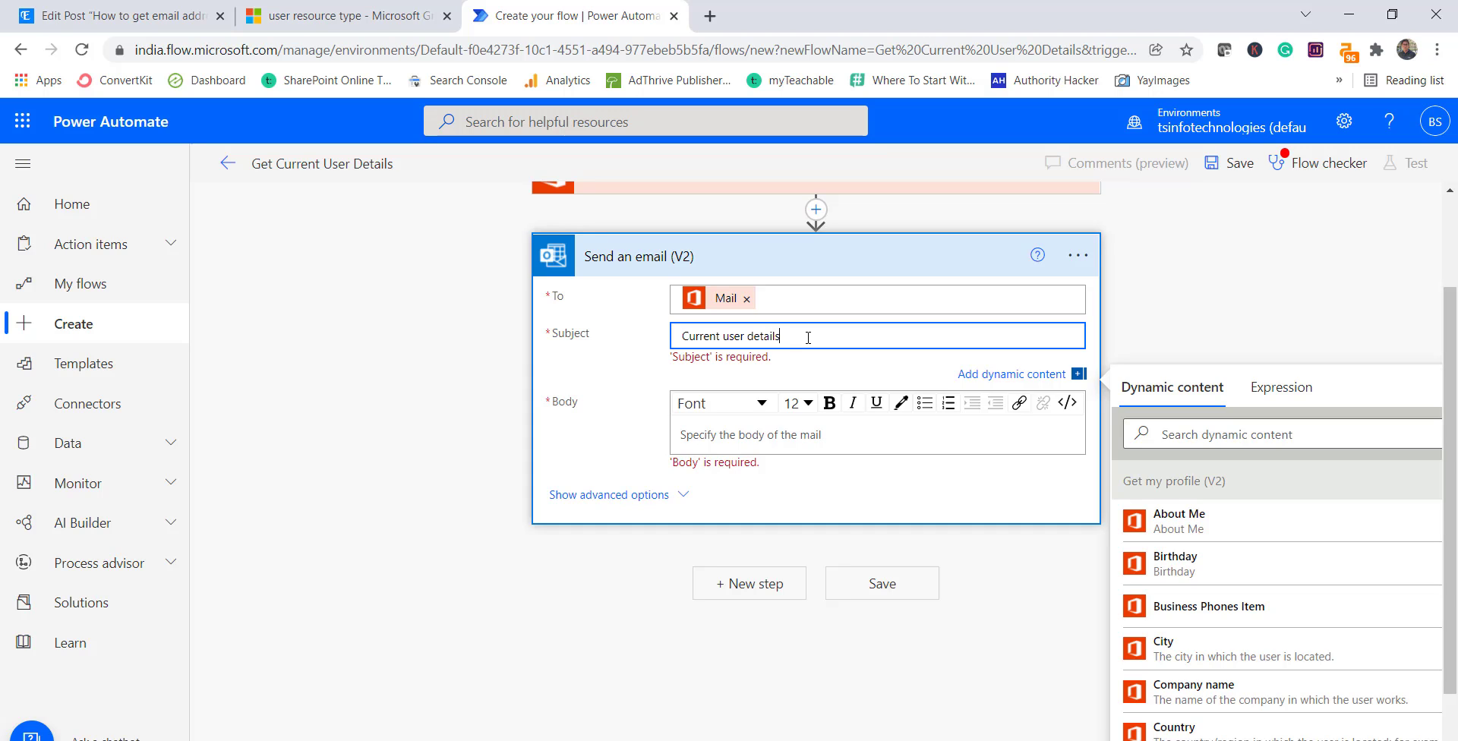
Step: Start the email body with the label "Display name:" followed by the Display Name value from Get my profile (V2)
{"action": "left_click", "coordinate": [743, 434]}
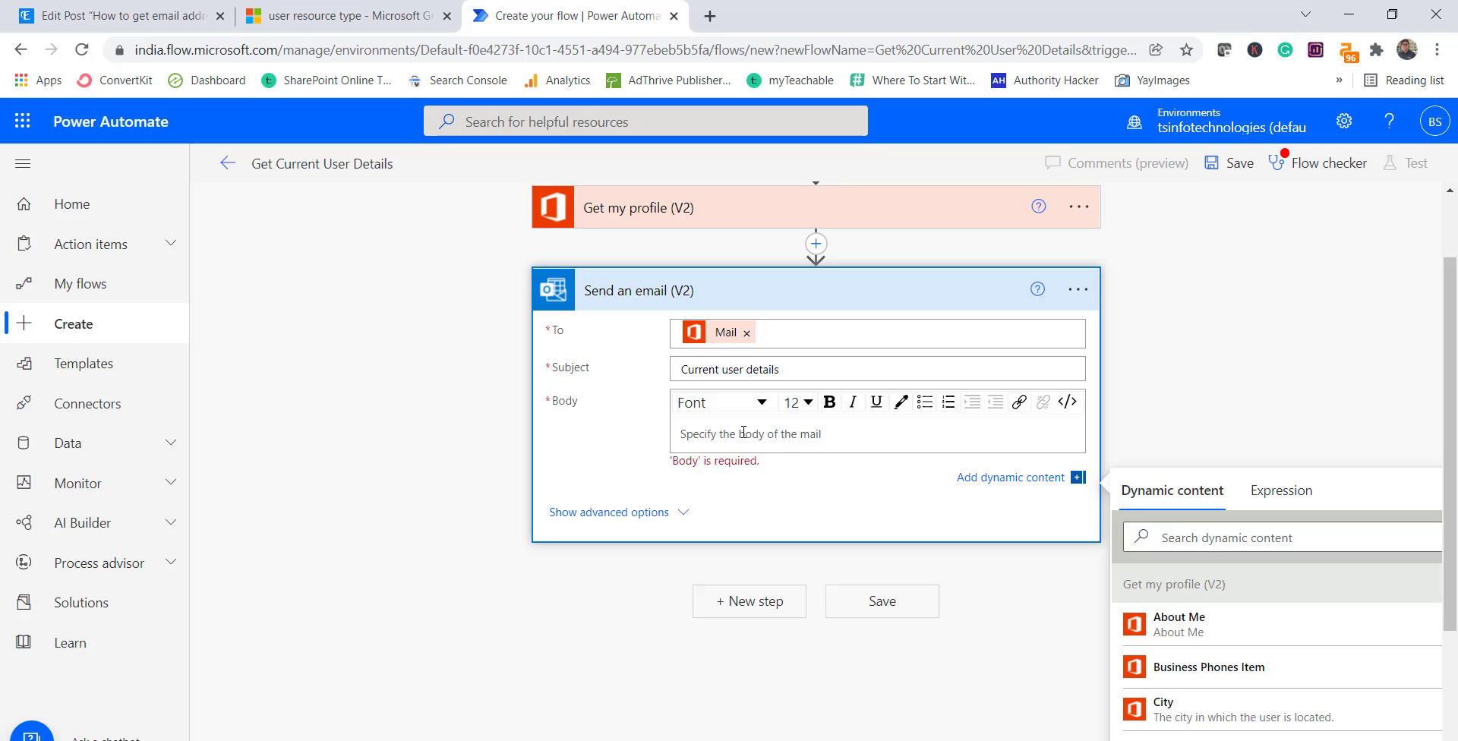
{"action": "type", "text": "Display name:"}
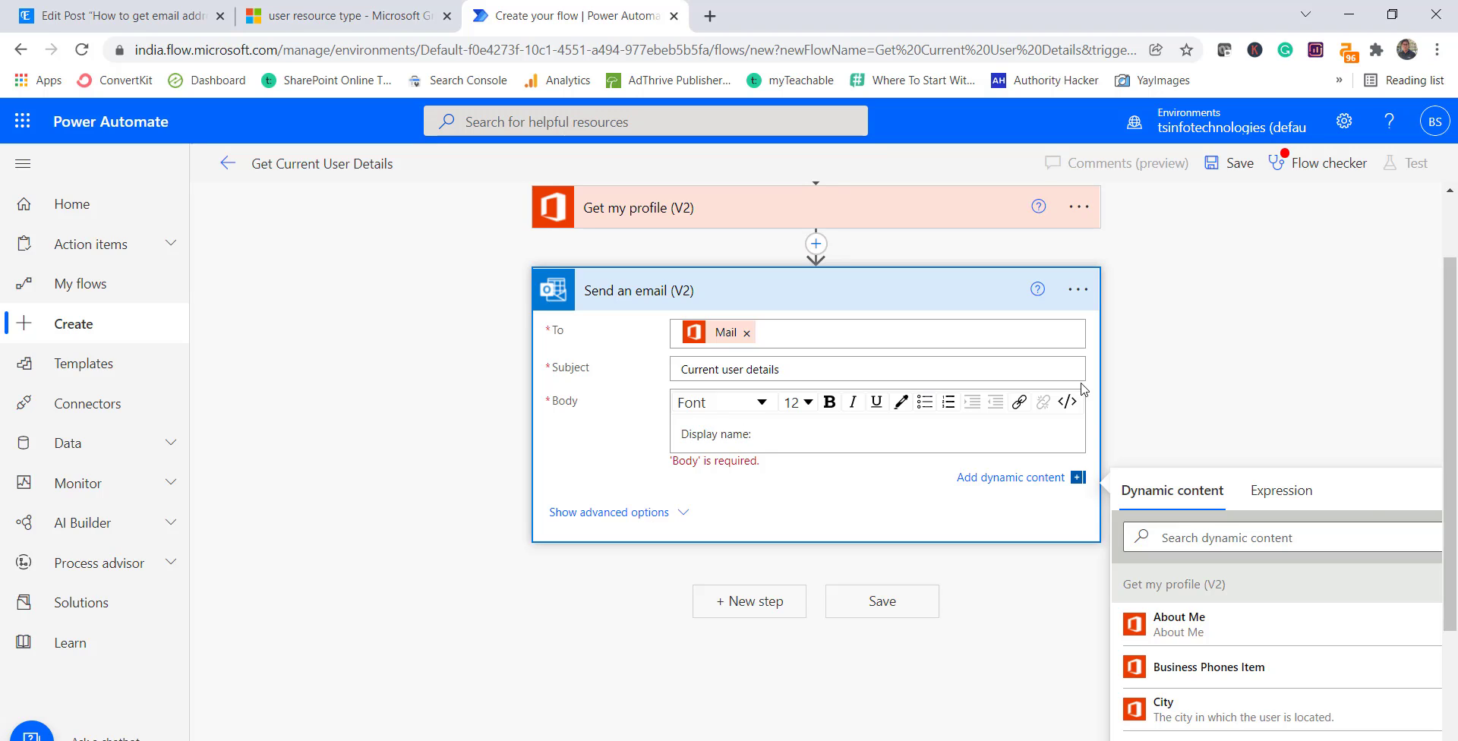
{"action": "scroll", "coordinate": [1406, 583], "scroll_direction": "down", "scroll_amount": 2}
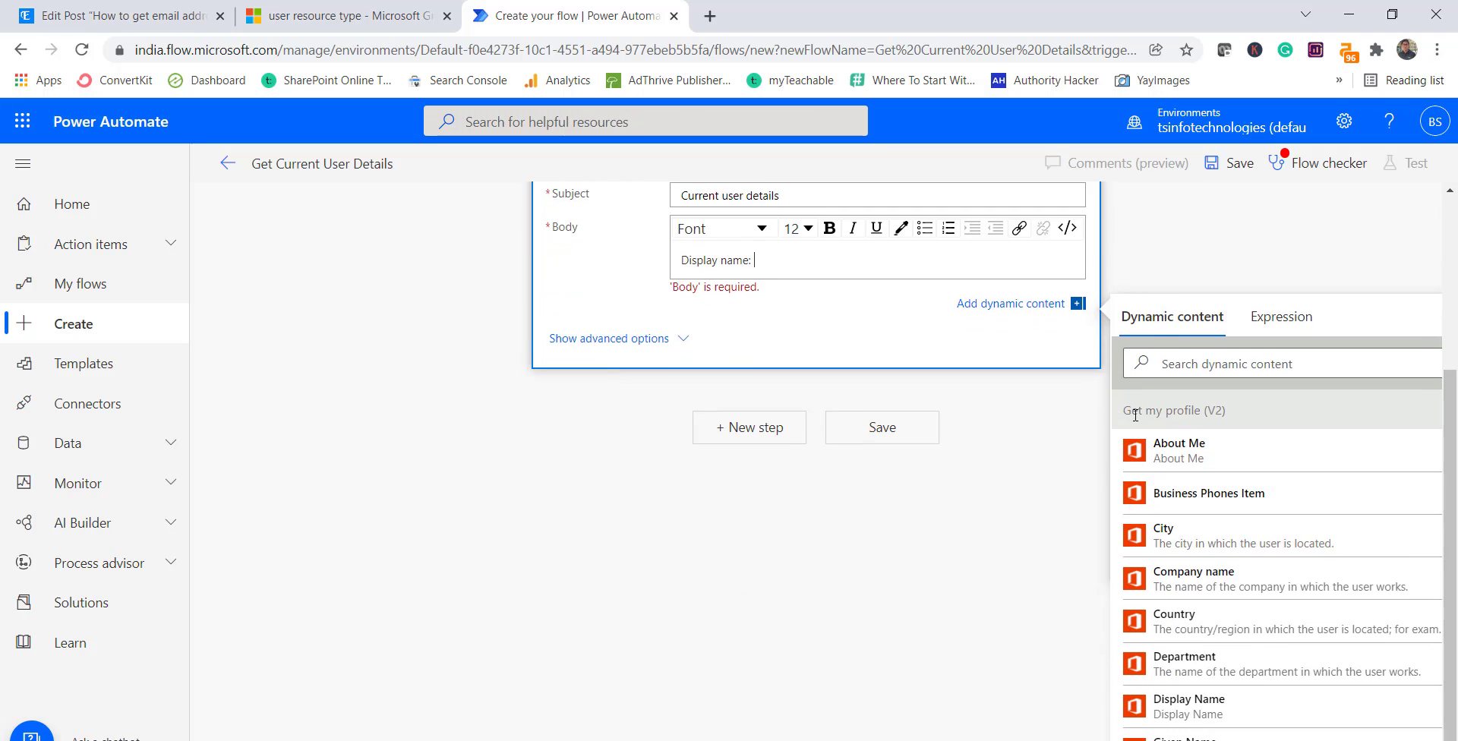
{"action": "left_click_drag", "start_coordinate": [1123, 411], "coordinate": [1230, 423]}
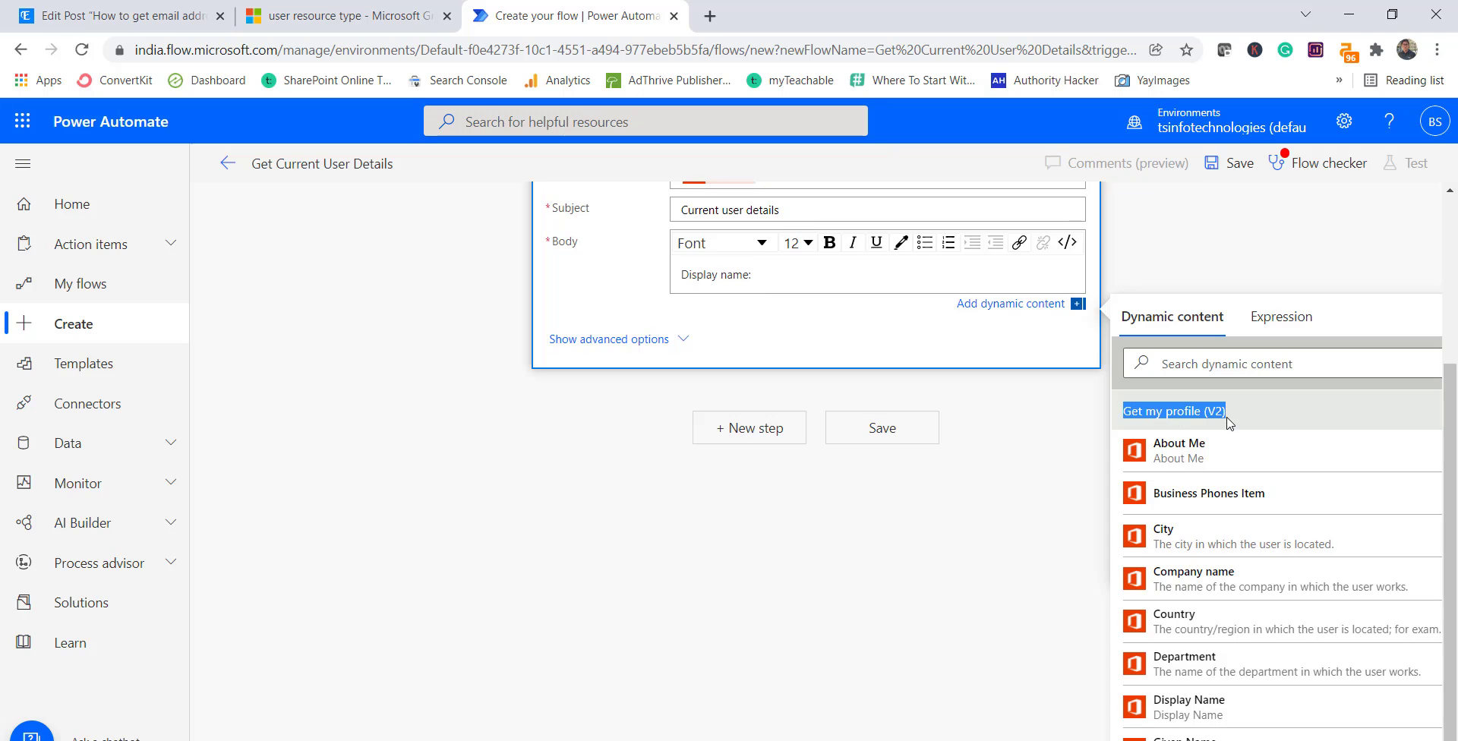
{"action": "scroll", "coordinate": [839, 402], "scroll_direction": "up", "scroll_amount": 3}
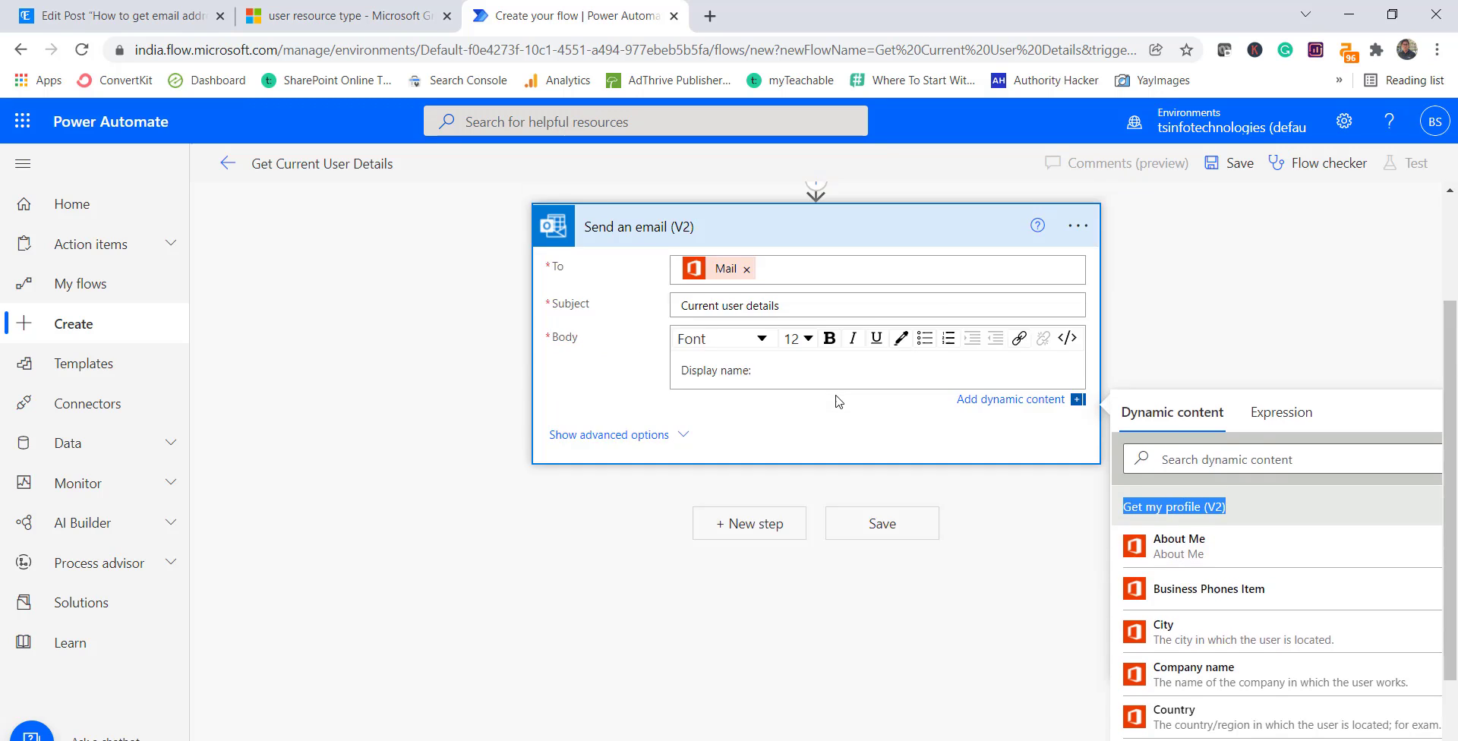
{"action": "scroll", "coordinate": [949, 425], "scroll_direction": "down", "scroll_amount": 3}
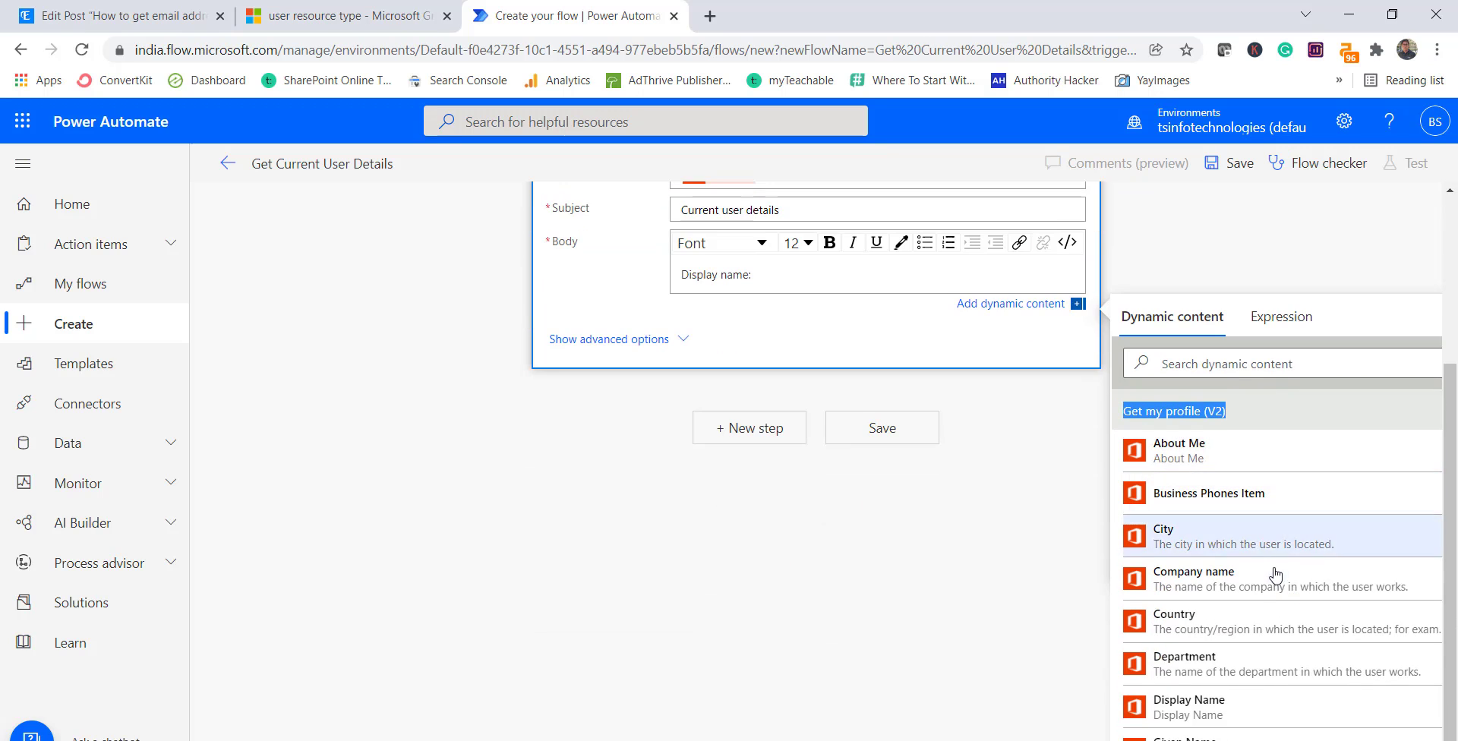
{"action": "scroll", "coordinate": [1218, 532], "scroll_direction": "down", "scroll_amount": 3}
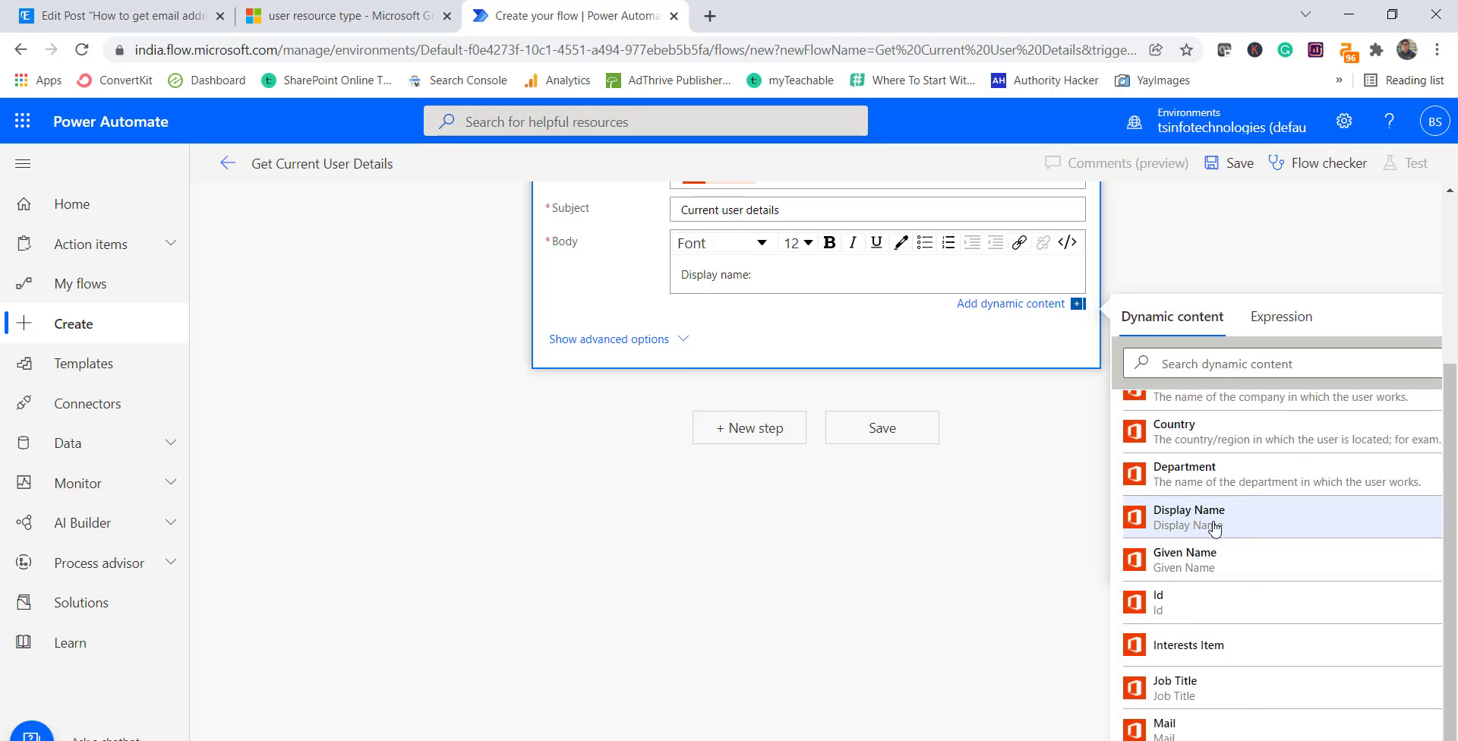
{"action": "left_click", "coordinate": [1215, 524]}
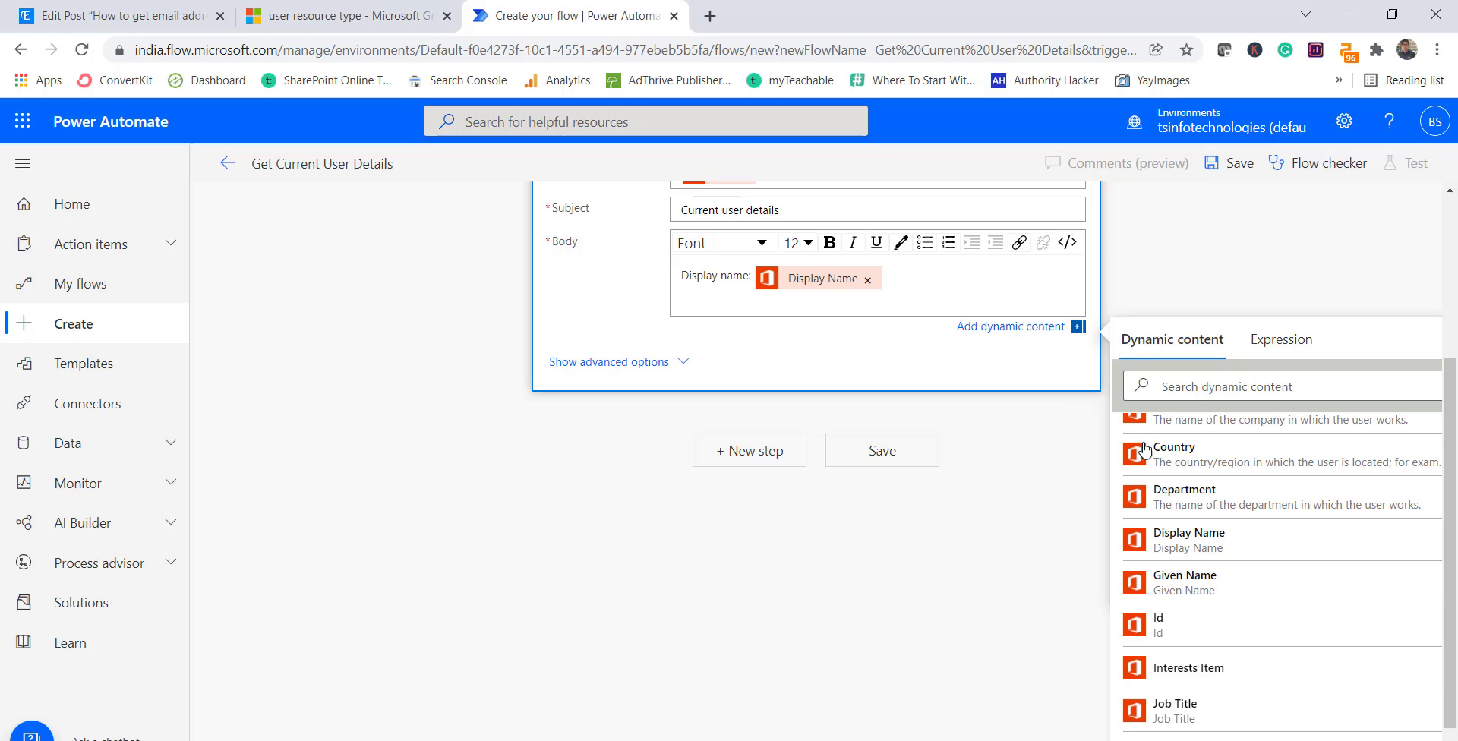
Step: Add a second body line with the label "Department:" followed by the profile's Department value
{"action": "scroll", "coordinate": [1214, 528], "scroll_direction": "up", "scroll_amount": 2}
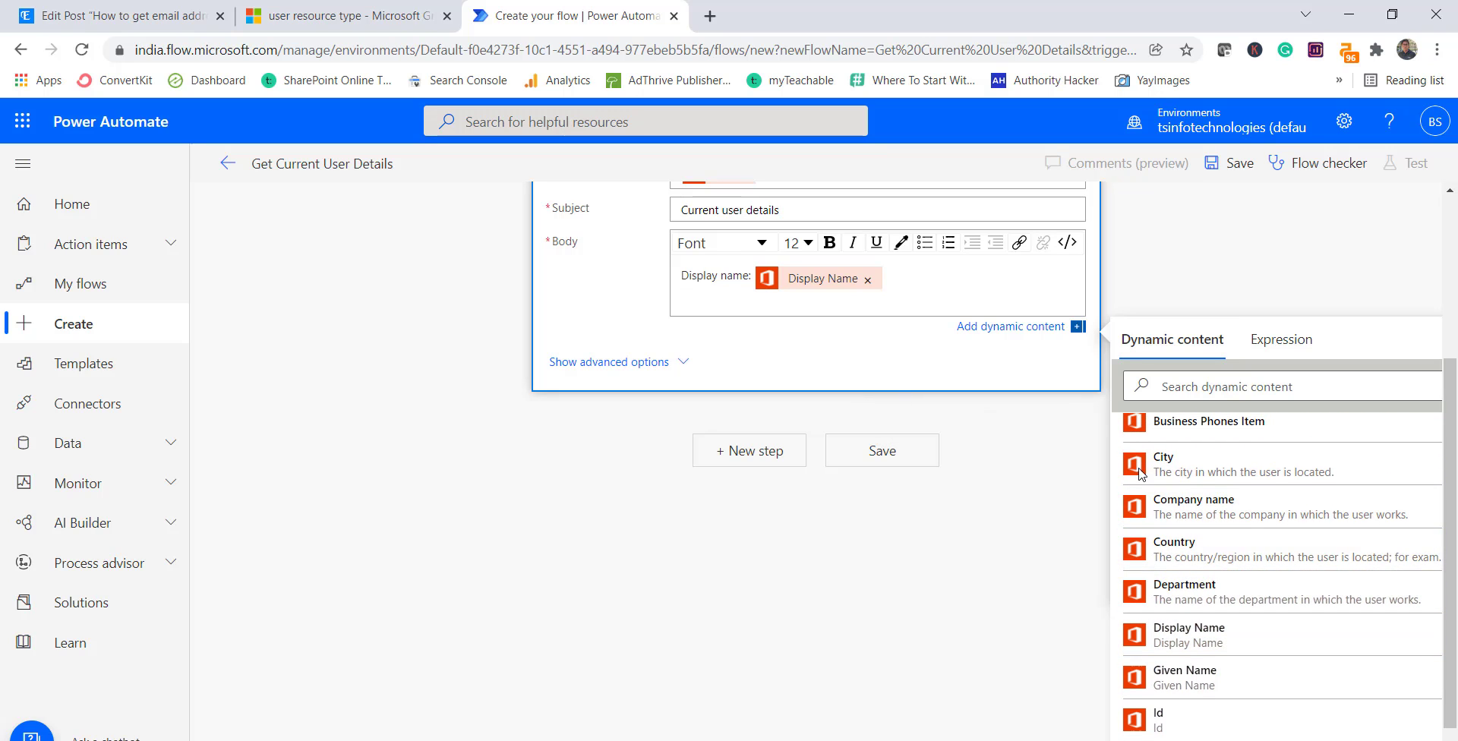
{"action": "scroll", "coordinate": [1200, 509], "scroll_direction": "up", "scroll_amount": 2}
{"action": "key", "text": "Return"}
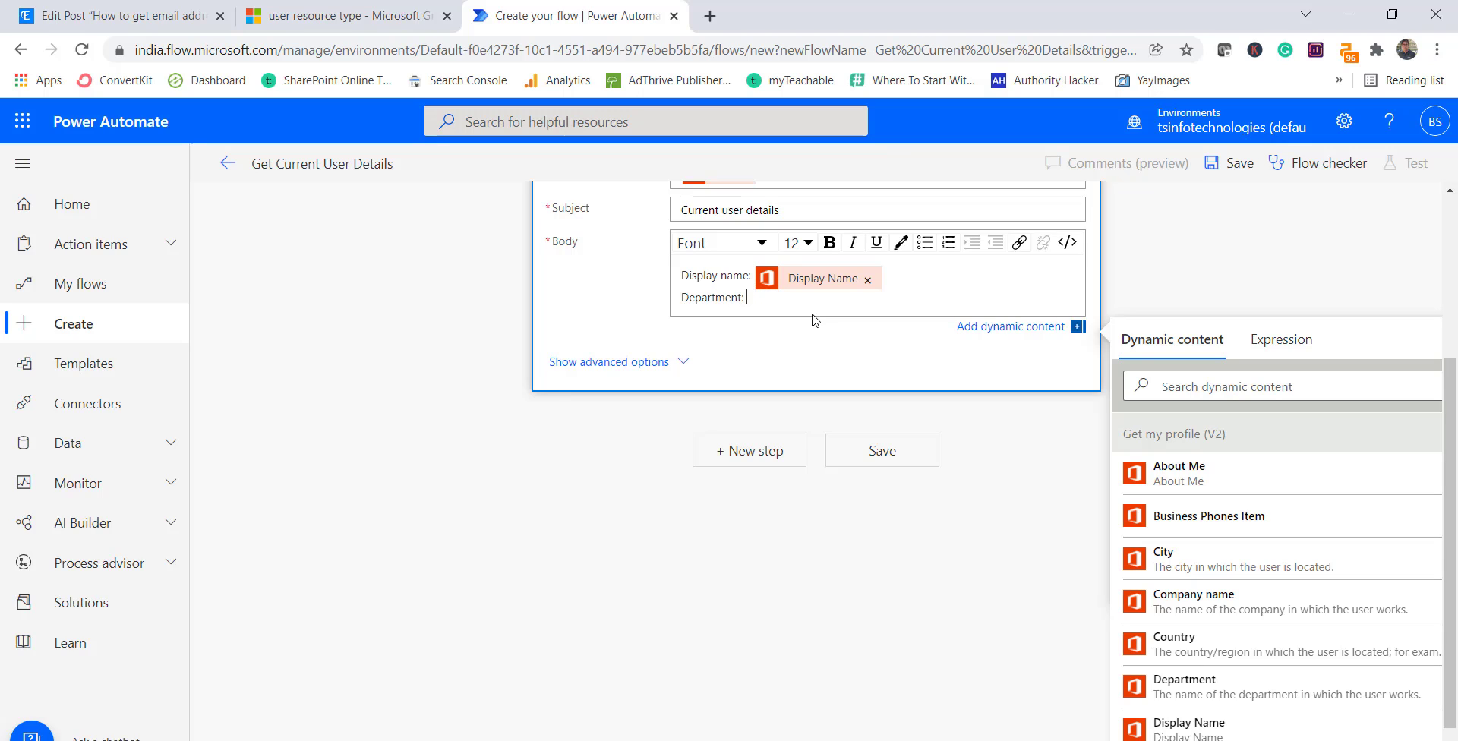
{"action": "type", "text": "Department:"}
{"action": "left_click", "coordinate": [1193, 683]}
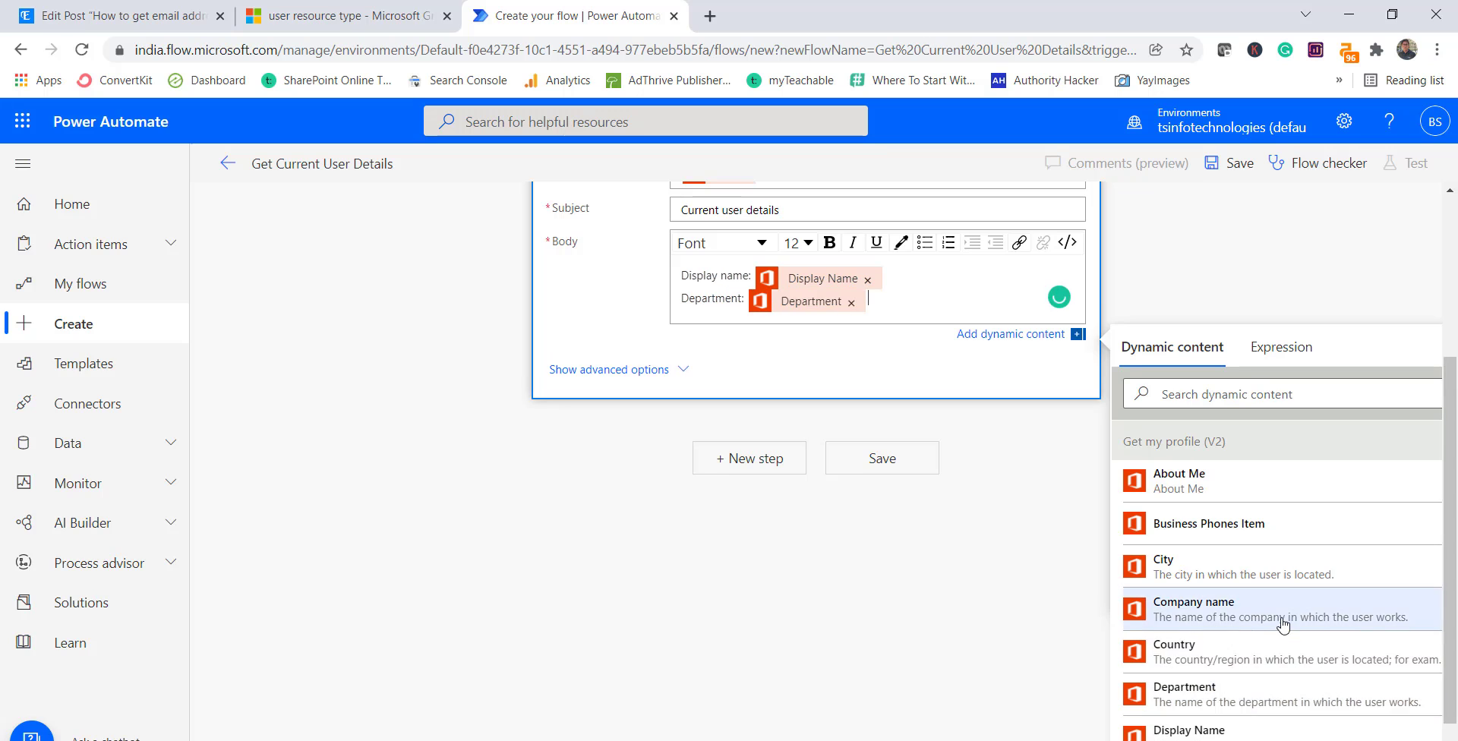
Step: Add a third body line with the label "User Principal Name:" followed by the profile's User Principal Name value
{"action": "scroll", "coordinate": [1284, 625], "scroll_direction": "down", "scroll_amount": 5}
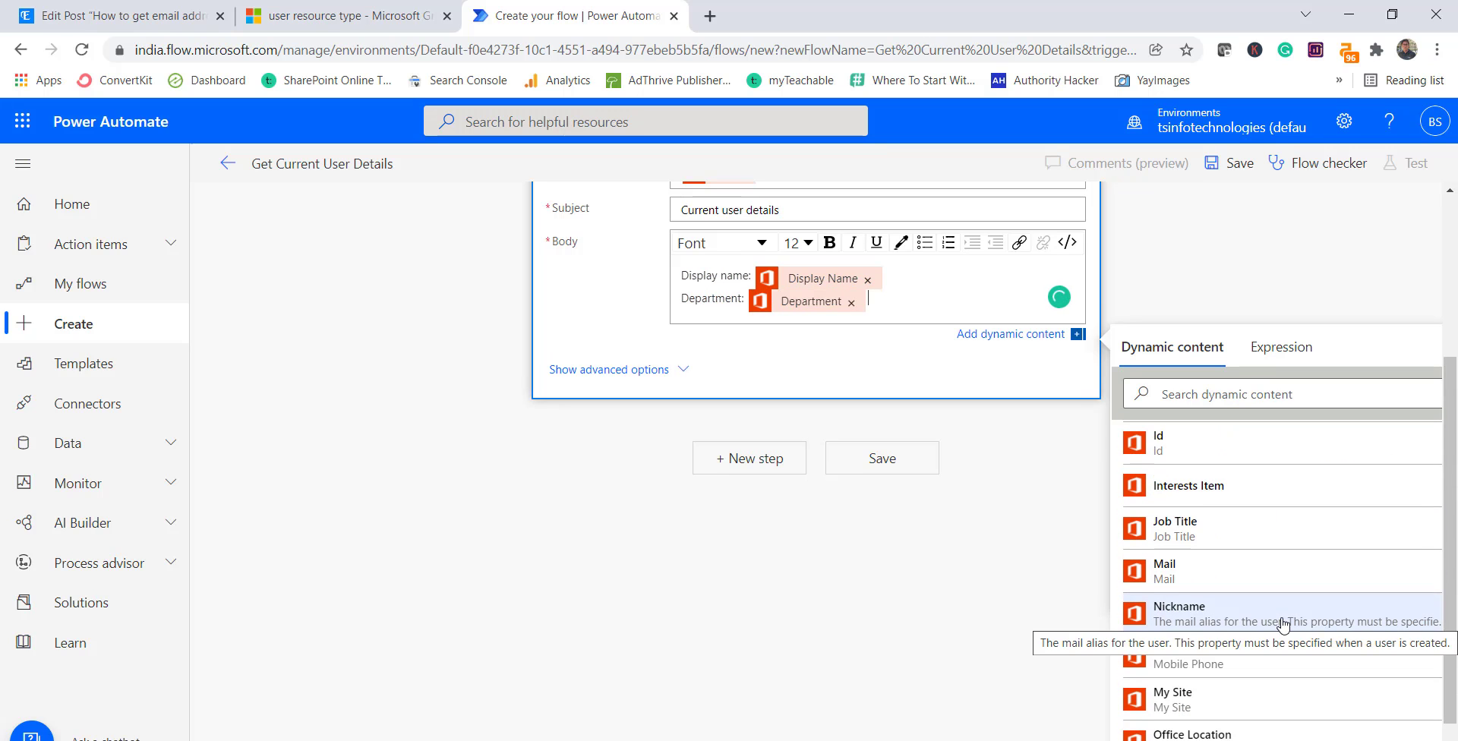
{"action": "scroll", "coordinate": [1284, 624], "scroll_direction": "down", "scroll_amount": 4}
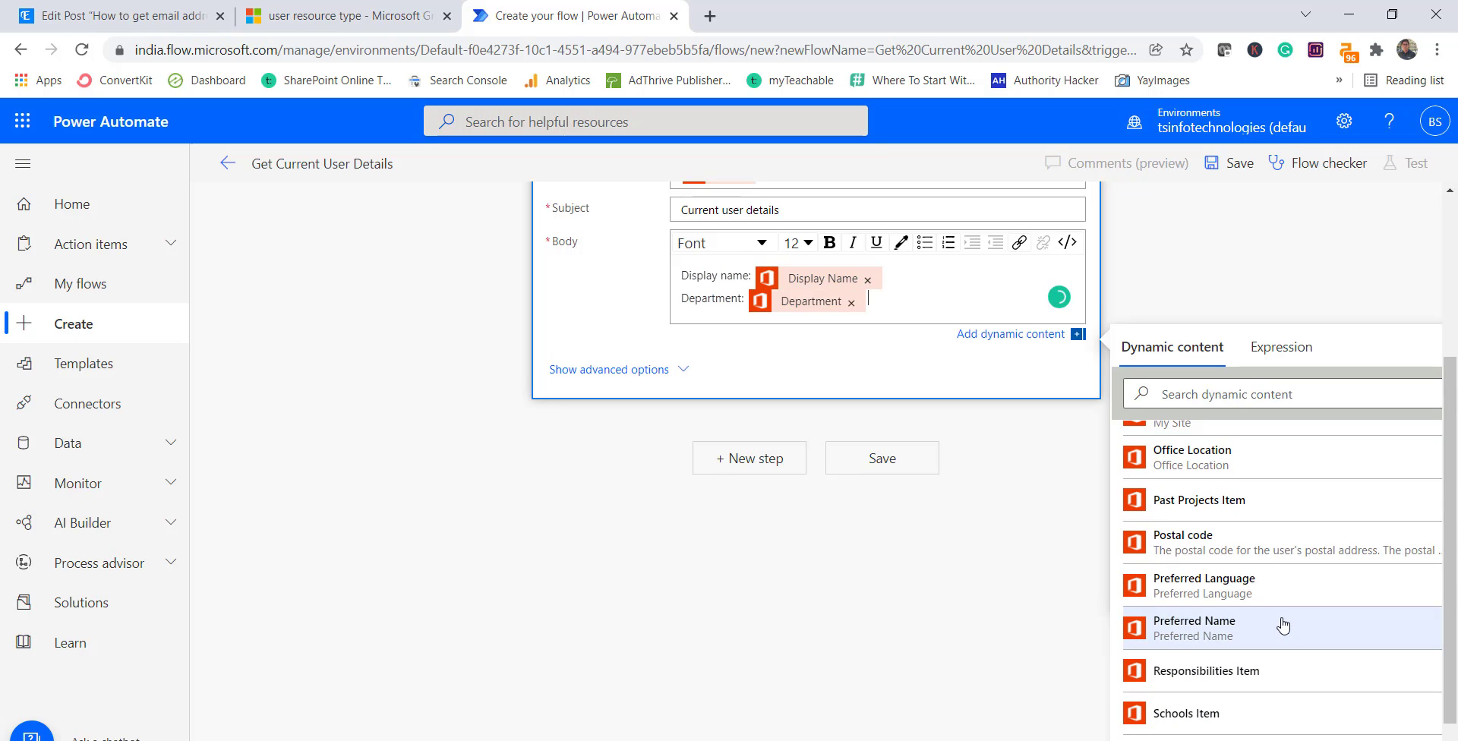
{"action": "scroll", "coordinate": [1283, 624], "scroll_direction": "down", "scroll_amount": 5}
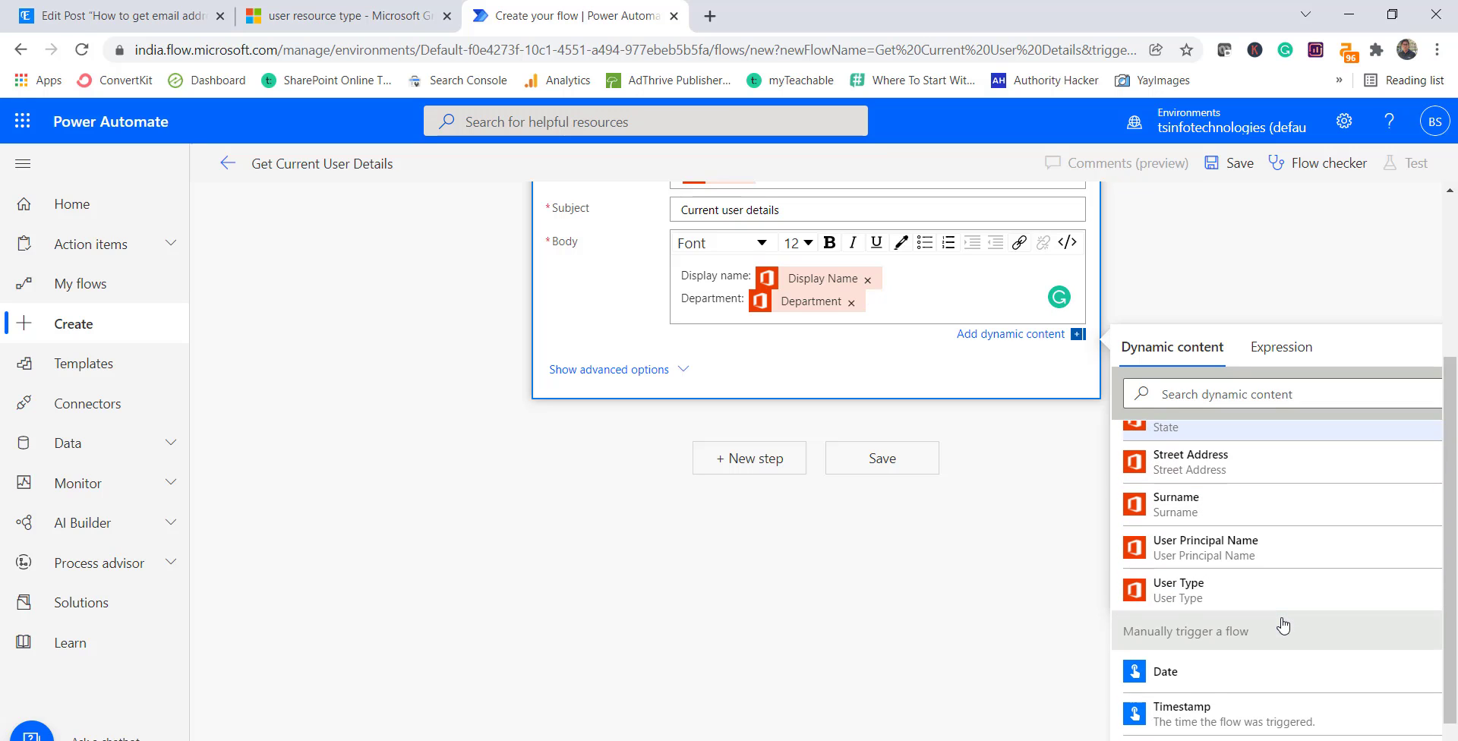
{"action": "scroll", "coordinate": [1283, 625], "scroll_direction": "up", "scroll_amount": 2}
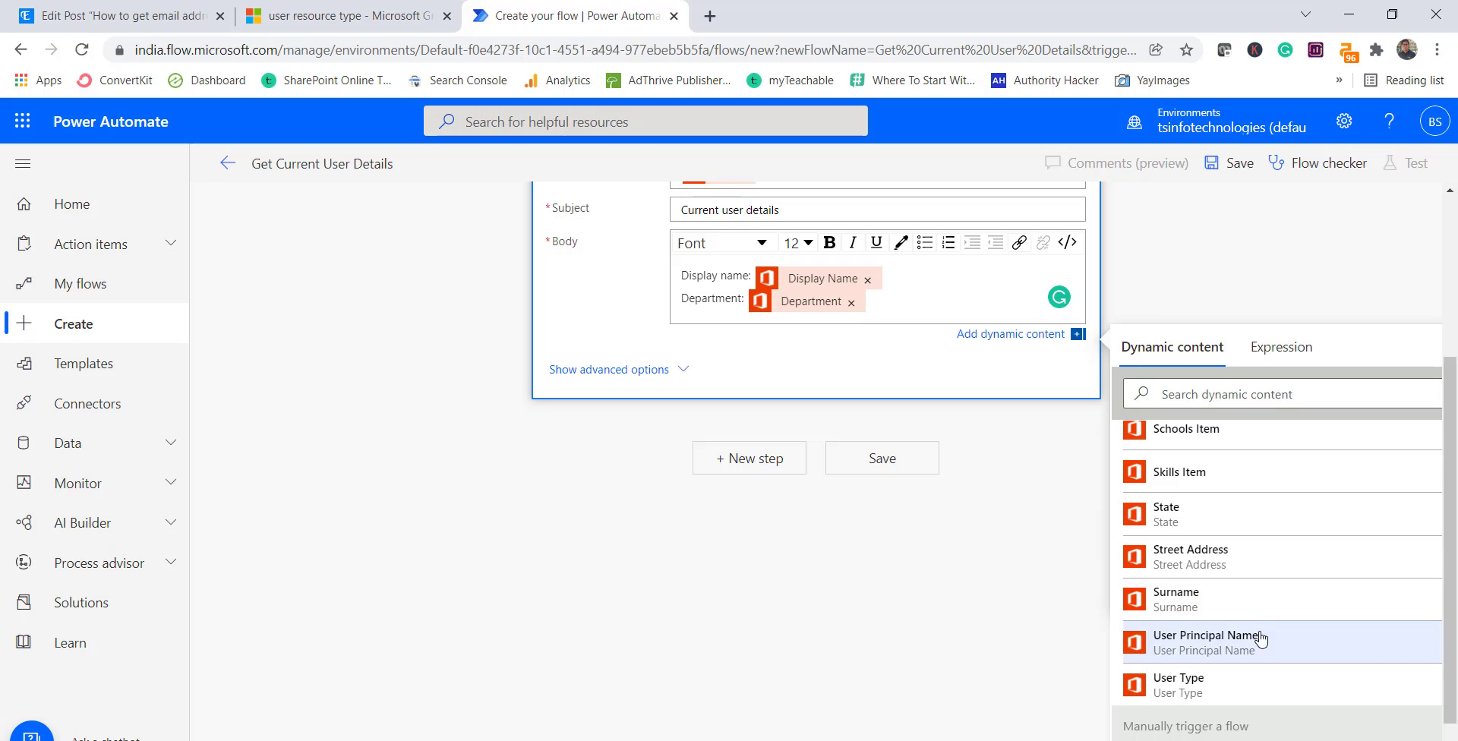
{"action": "key", "text": "Return"}
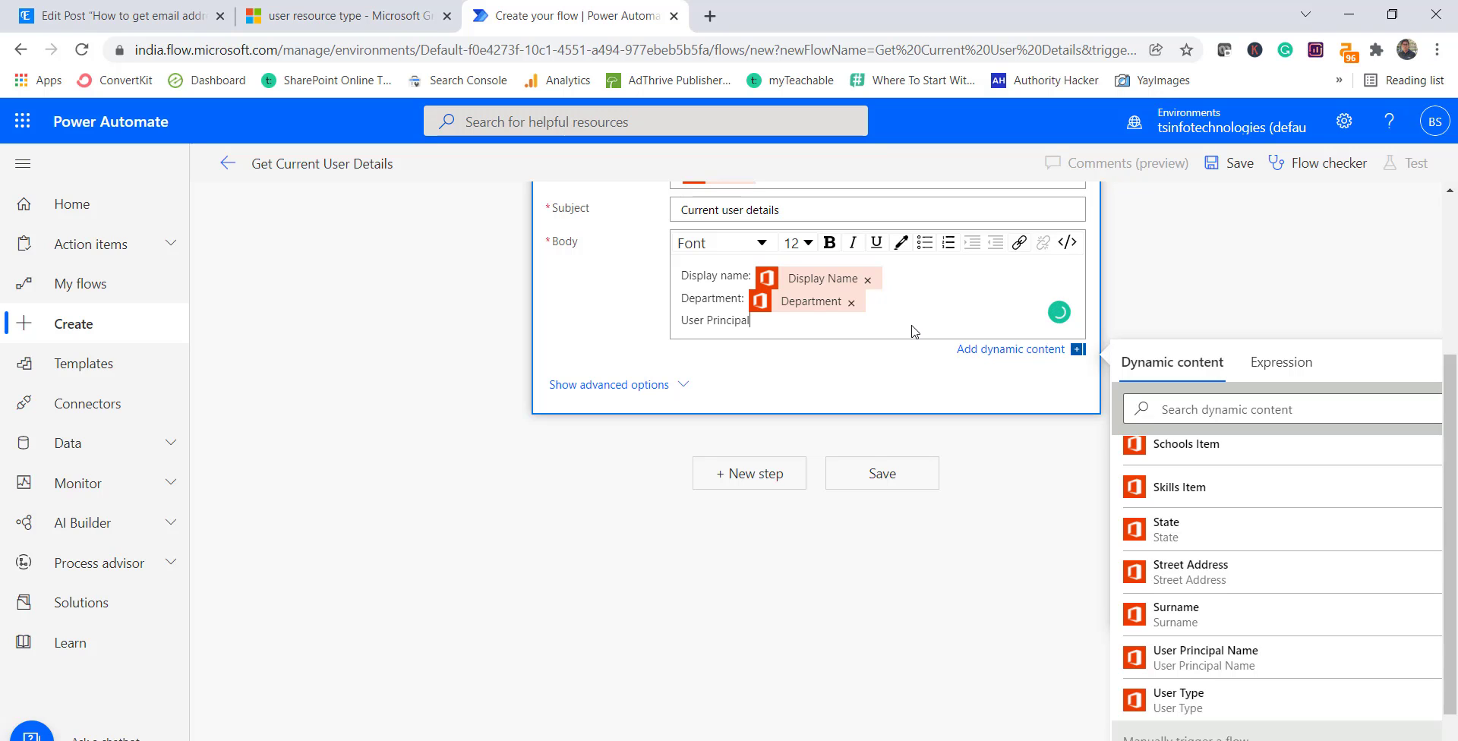
{"action": "type", "text": "User Principal Name:"}
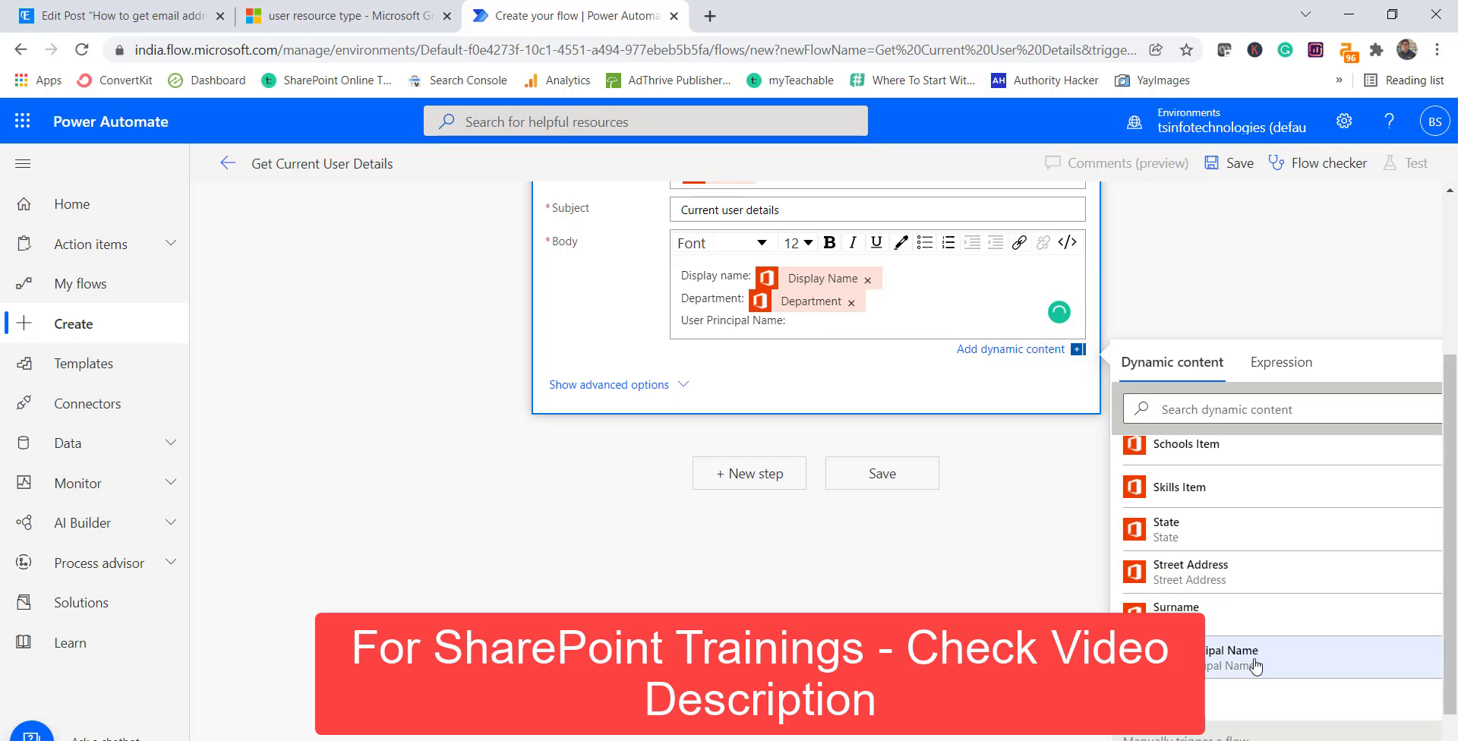
{"action": "left_click", "coordinate": [1254, 662]}
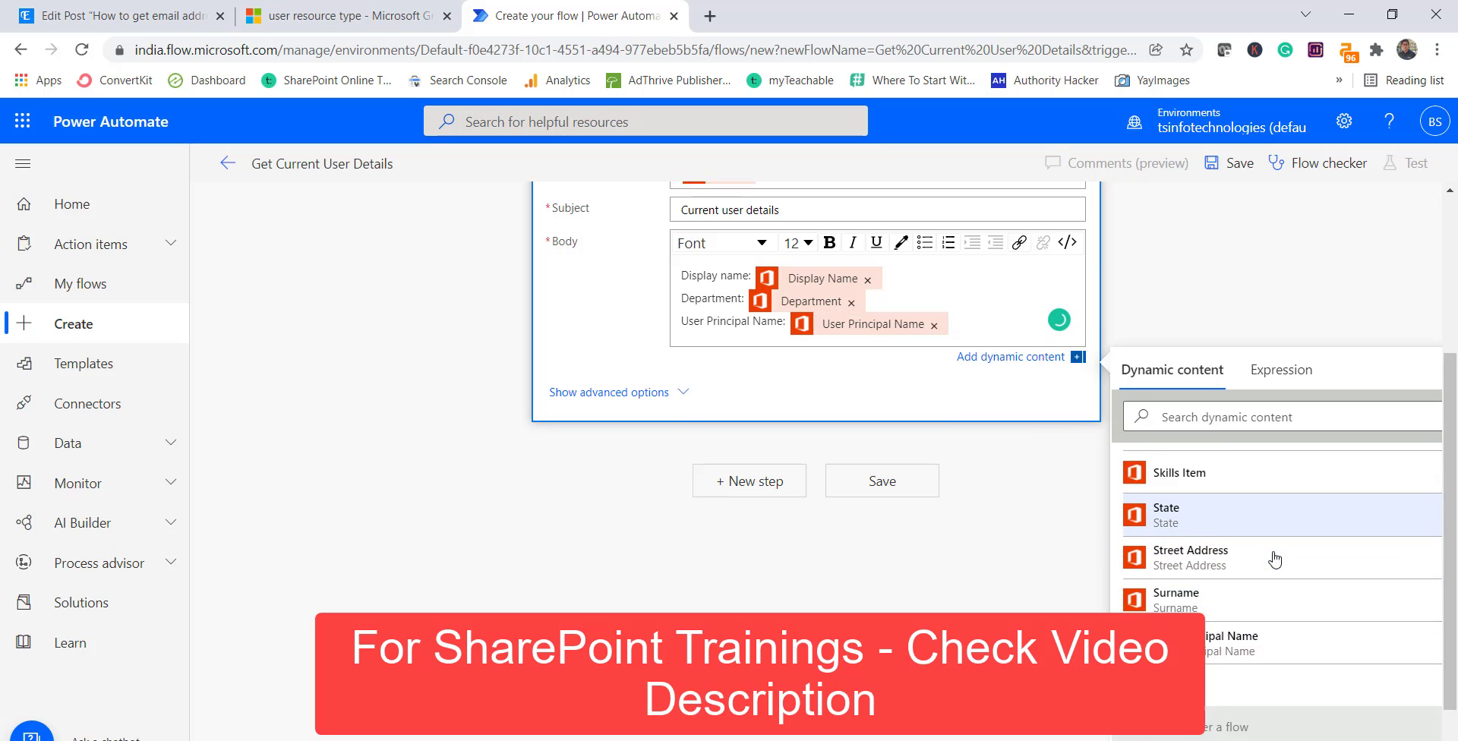
Step: Save the flow, return to its details page and dismiss the ready message
{"action": "scroll", "coordinate": [1275, 560], "scroll_direction": "down", "scroll_amount": 3}
{"action": "scroll", "coordinate": [1228, 354], "scroll_direction": "up", "scroll_amount": 3}
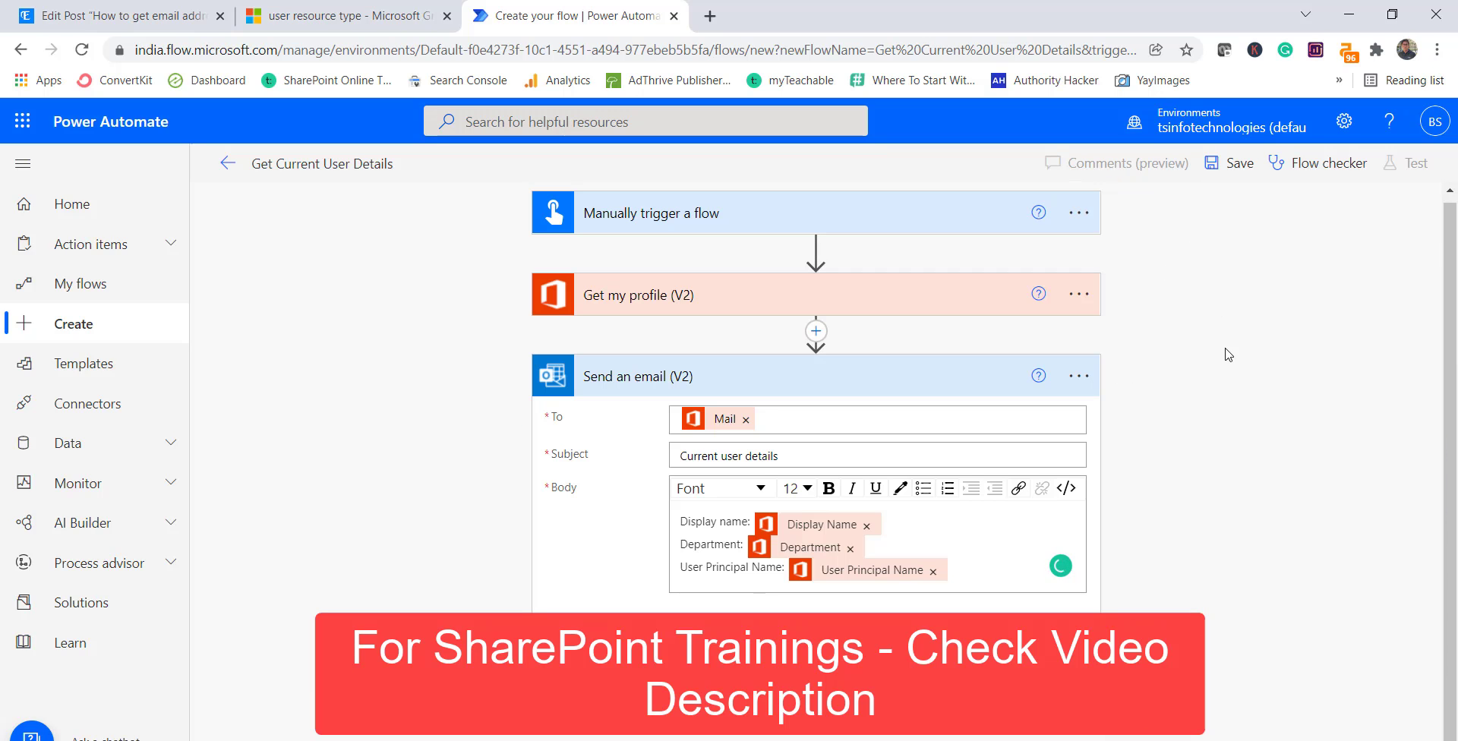
{"action": "left_click", "coordinate": [1231, 167]}
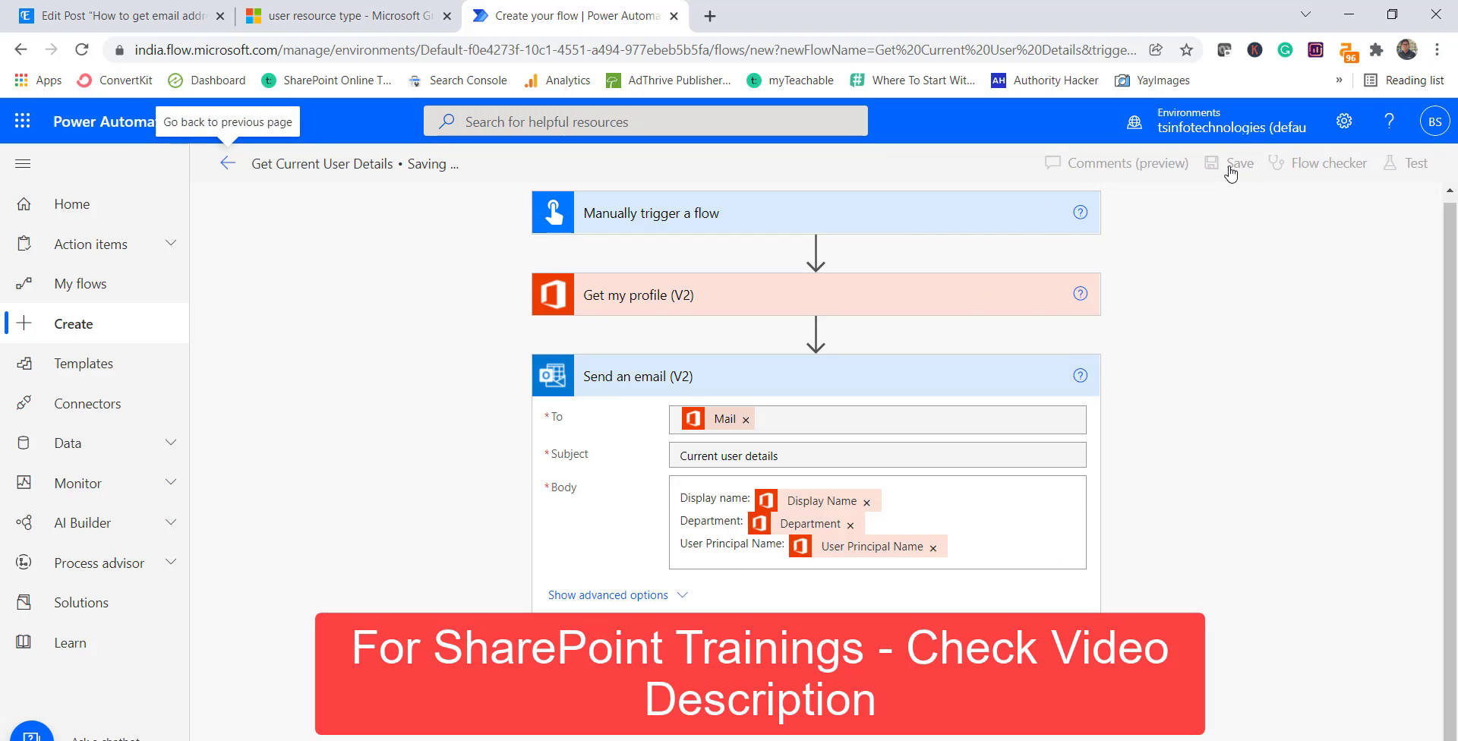
{"action": "left_click", "coordinate": [223, 165]}
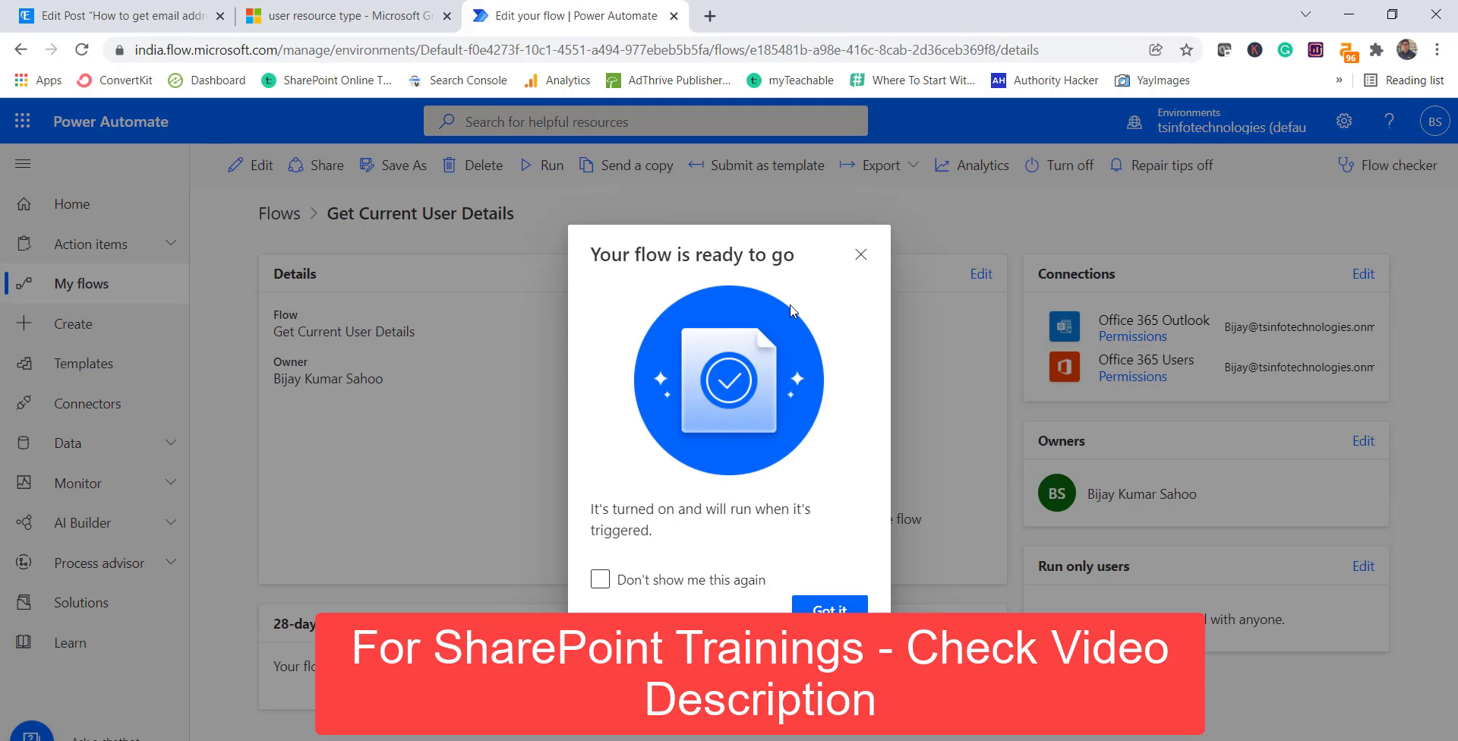
{"action": "left_click", "coordinate": [817, 610]}
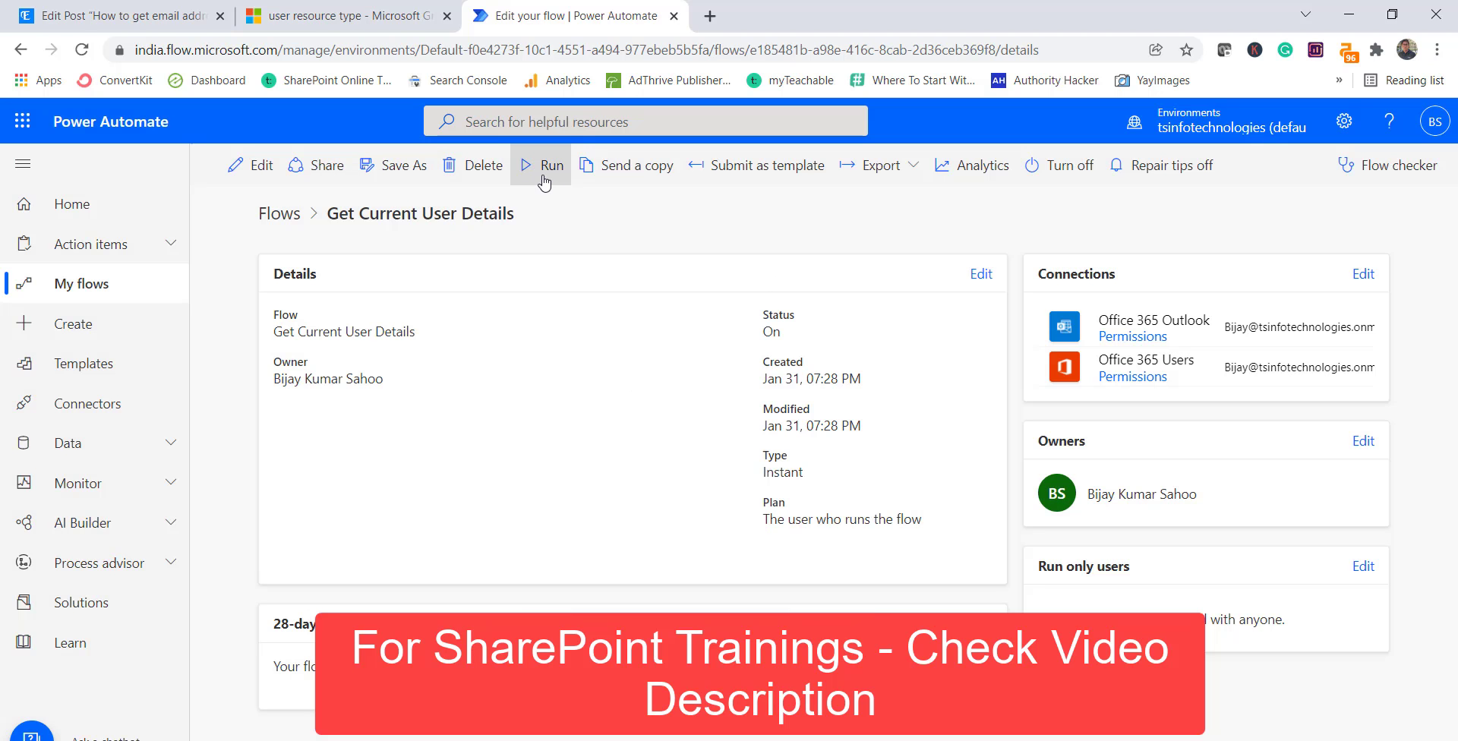
Step: Run the Get Current User Details flow from the list of cloud flows, then close the run pane
{"action": "left_click", "coordinate": [124, 287]}
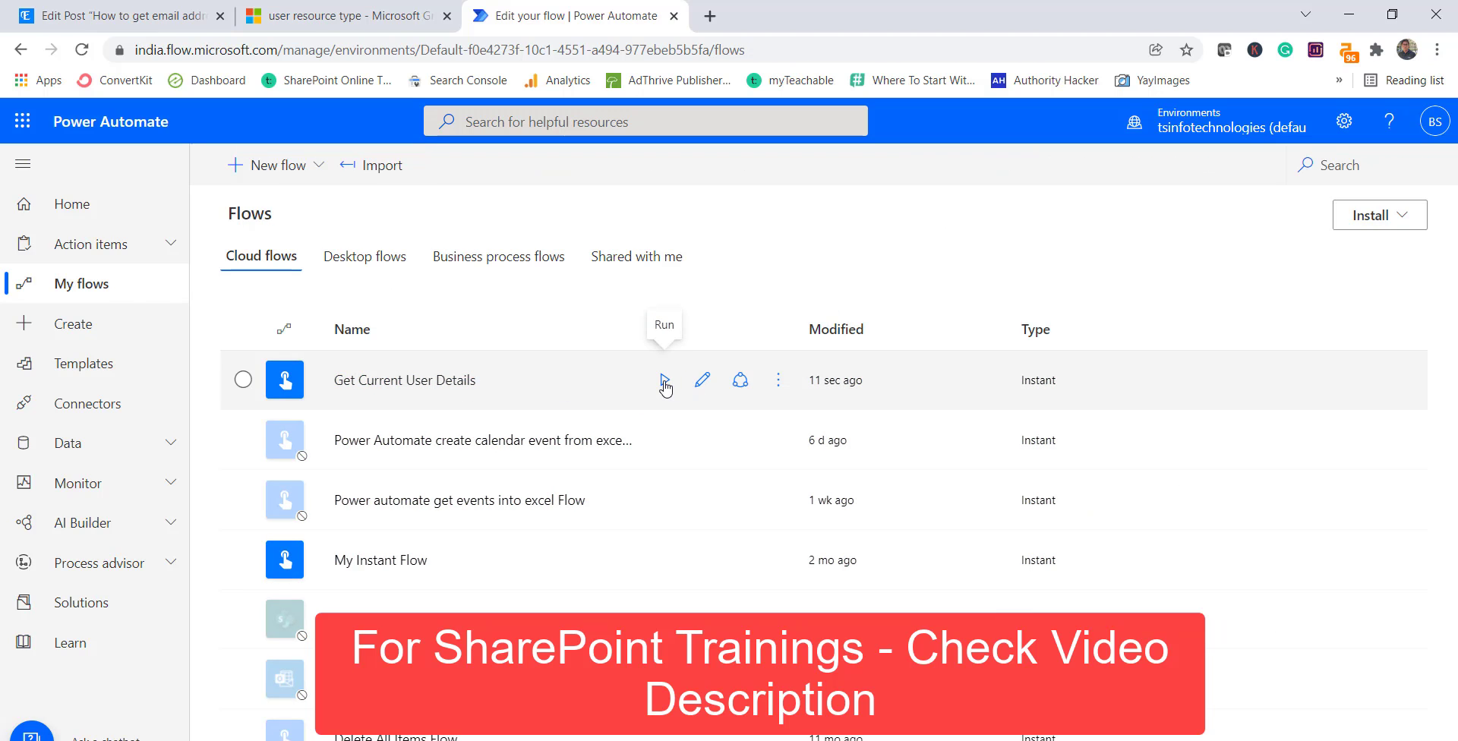
{"action": "left_click", "coordinate": [244, 380]}
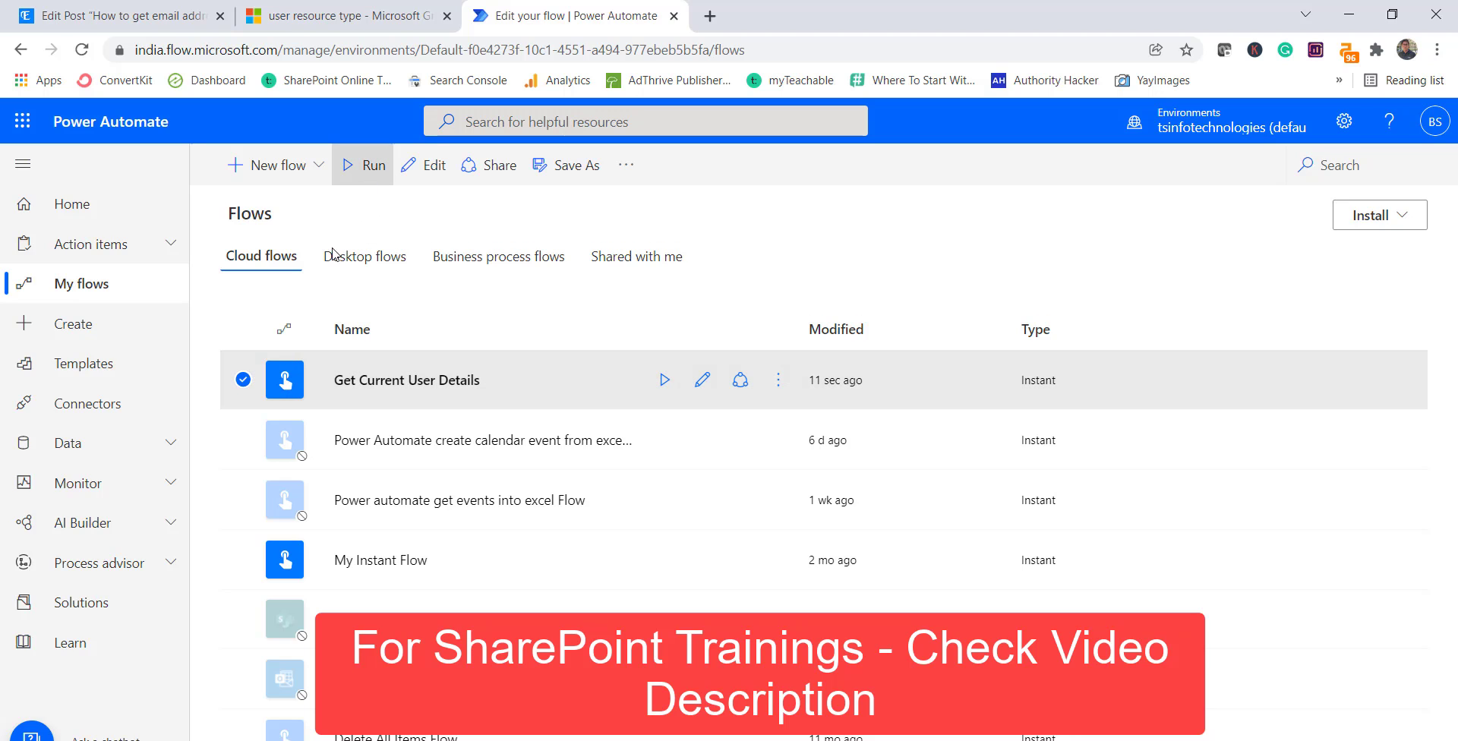
{"action": "left_click", "coordinate": [375, 179]}
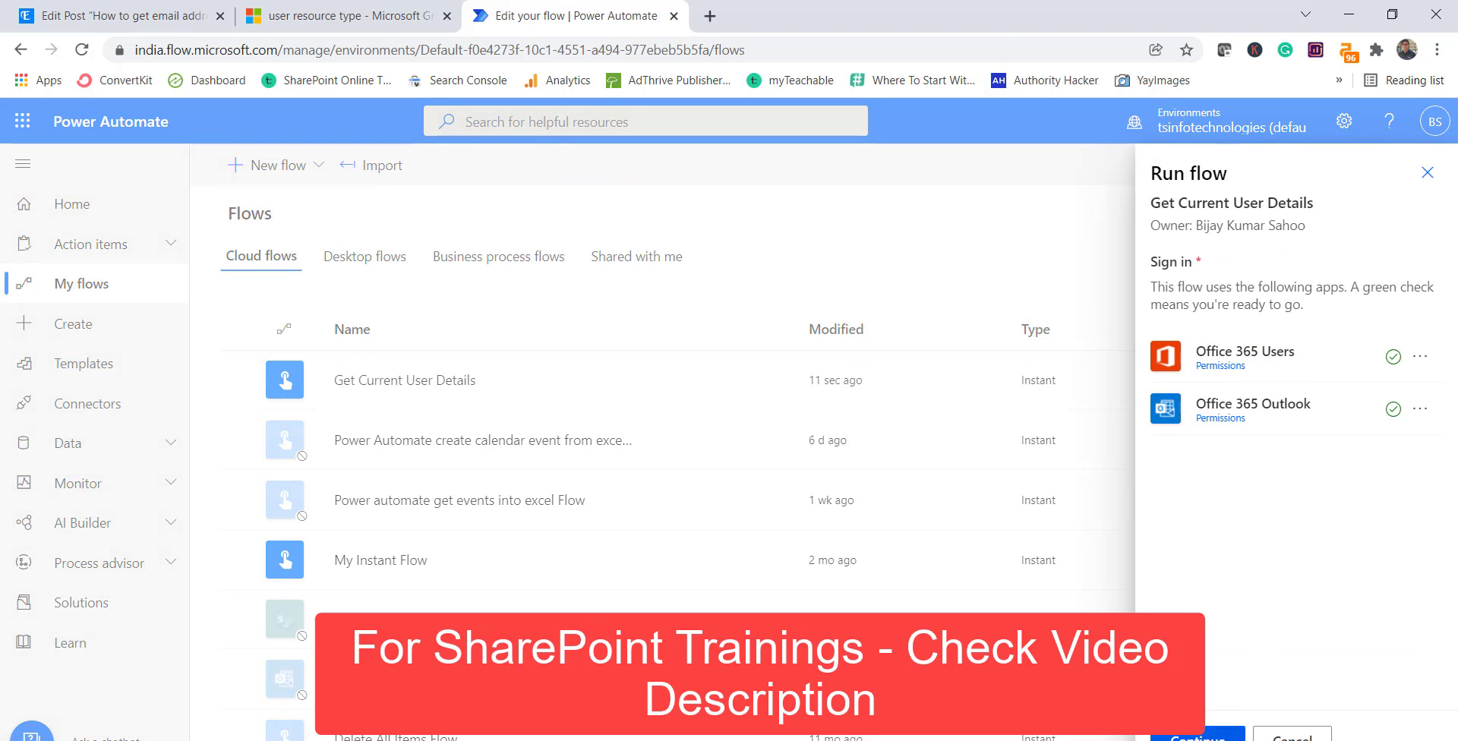
{"action": "left_click", "coordinate": [1205, 734]}
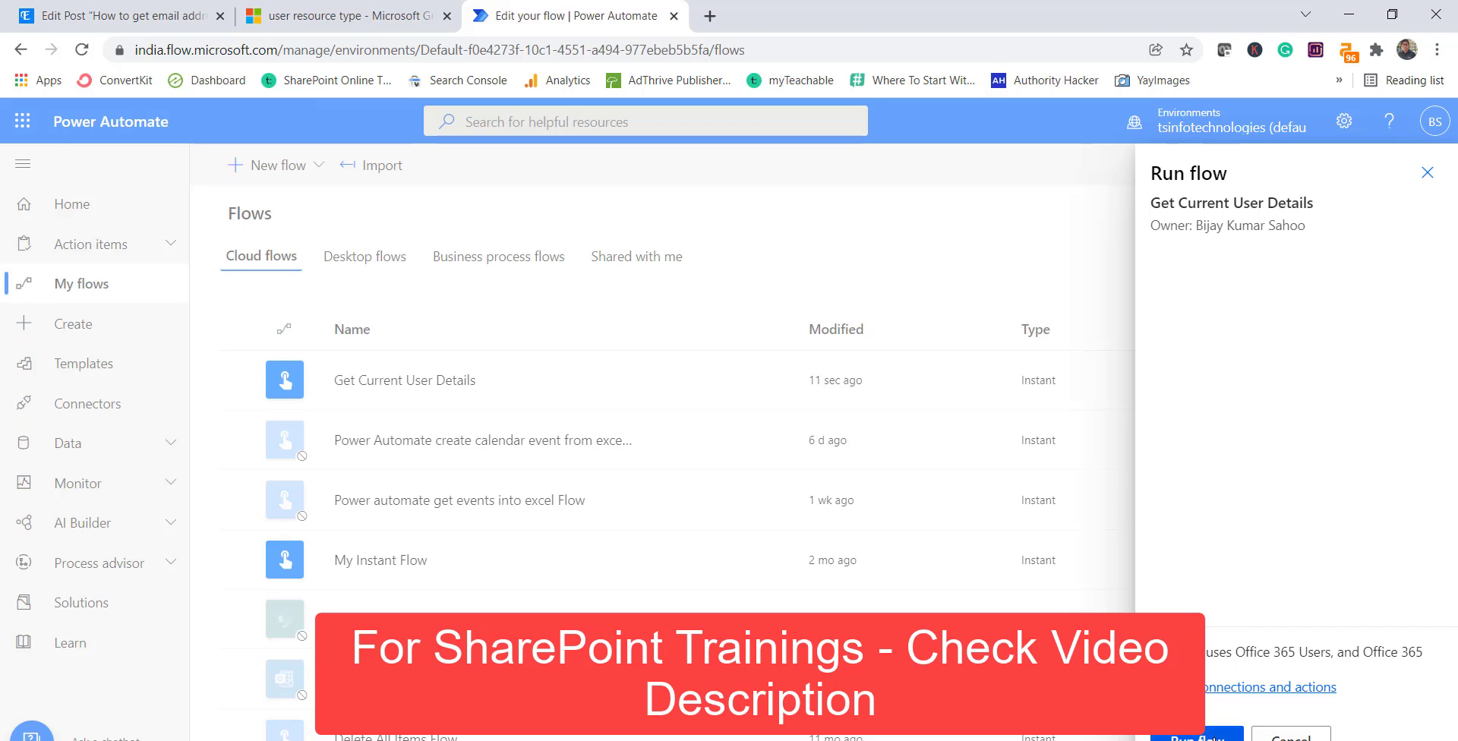
{"action": "left_click", "coordinate": [1206, 737]}
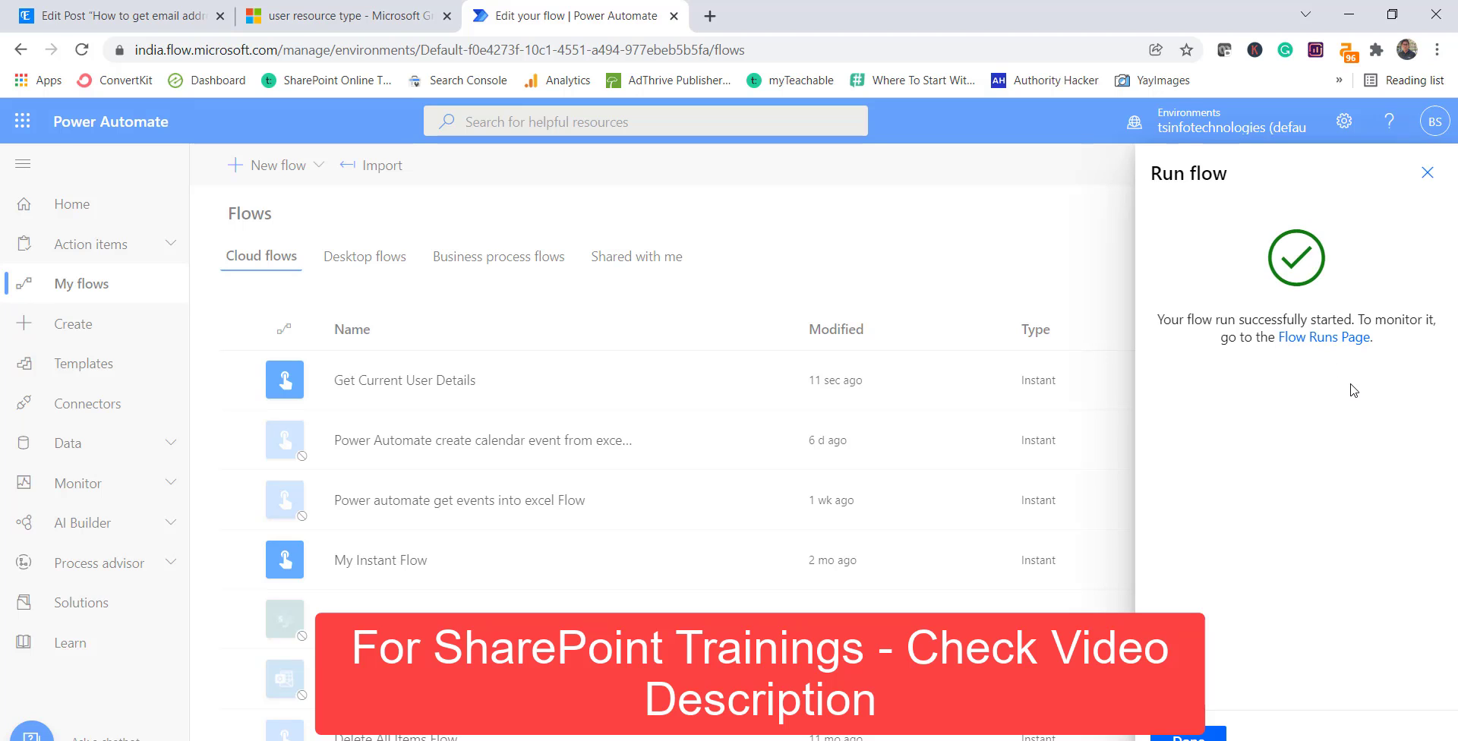
{"action": "left_click", "coordinate": [1426, 174]}
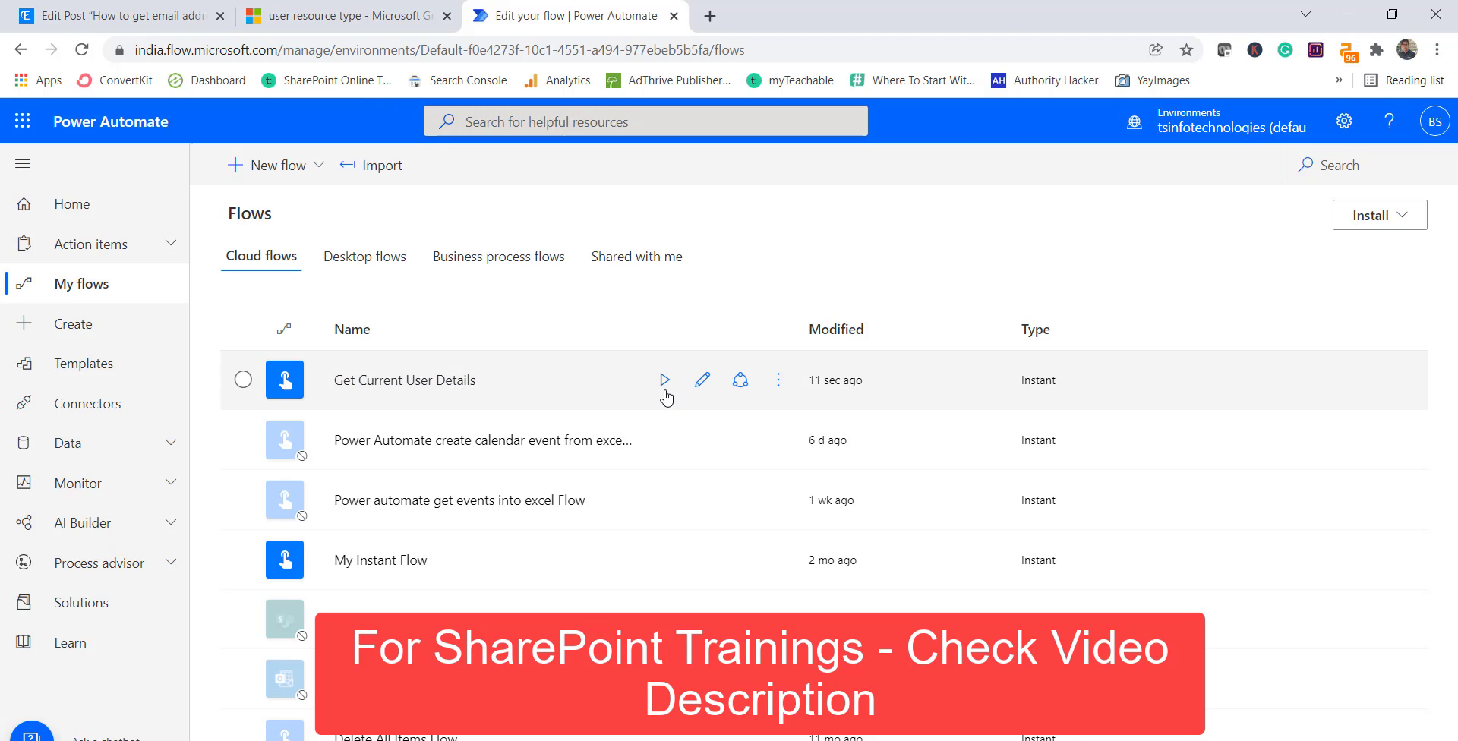
Step: Open the latest run of Get Current User Details and examine the outputs of its Get my profile (V2) action
{"action": "left_click", "coordinate": [469, 381]}
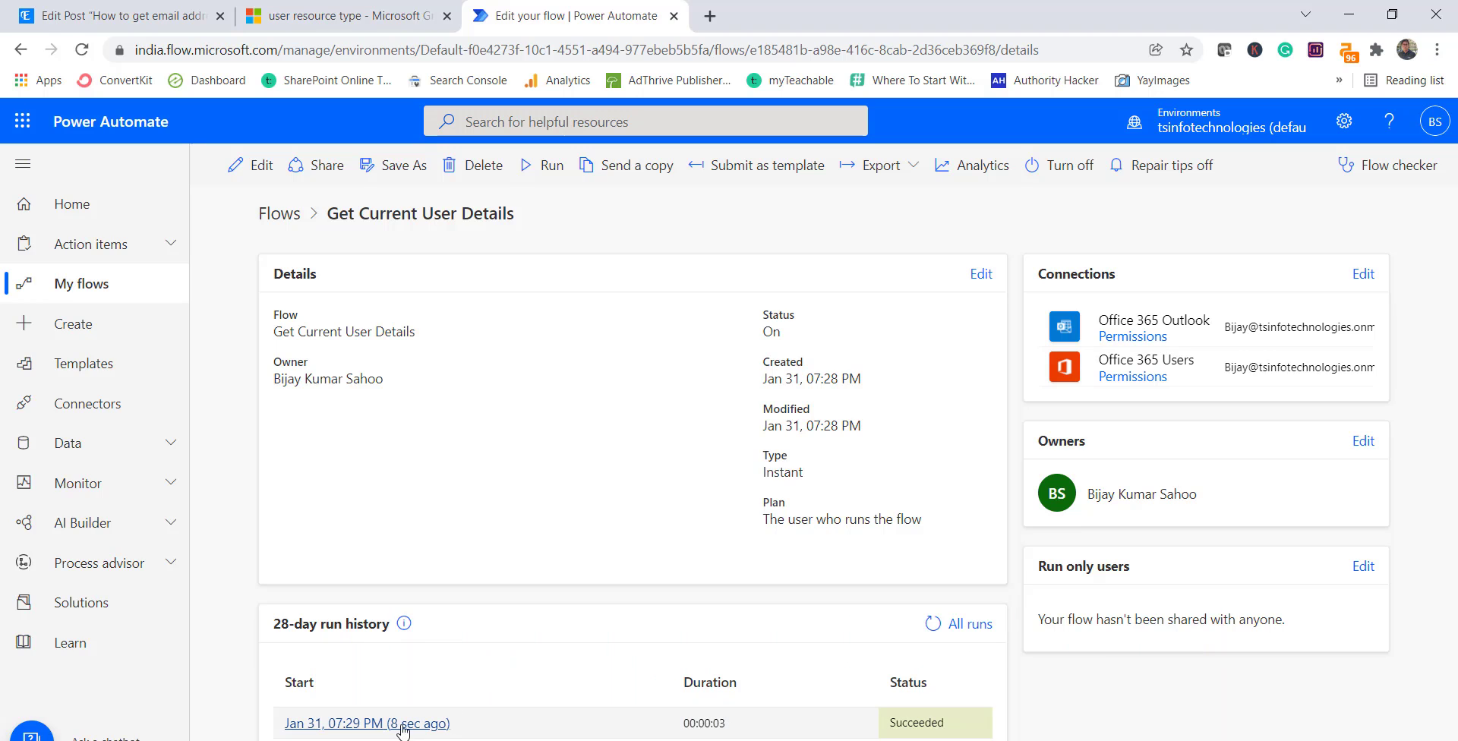
{"action": "left_click", "coordinate": [403, 725]}
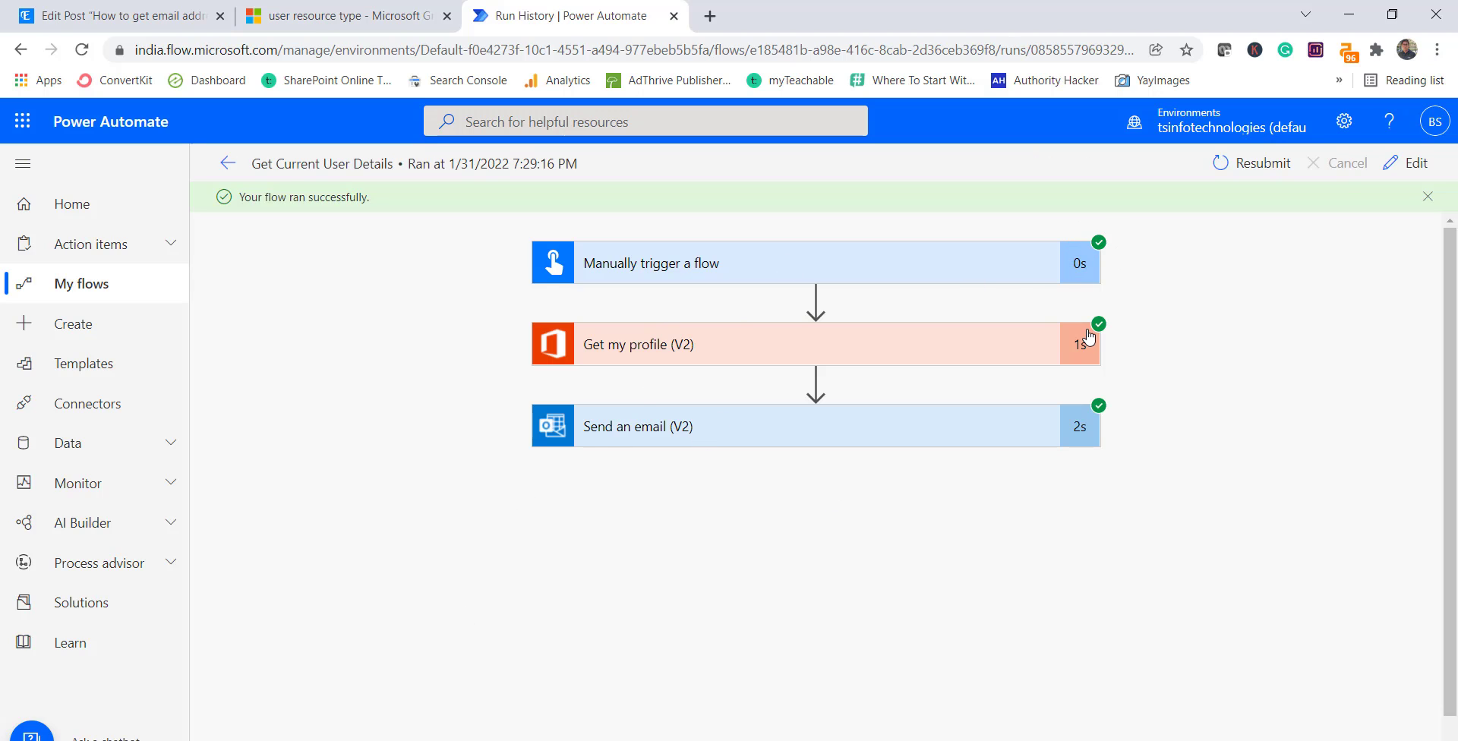
{"action": "left_click", "coordinate": [850, 348]}
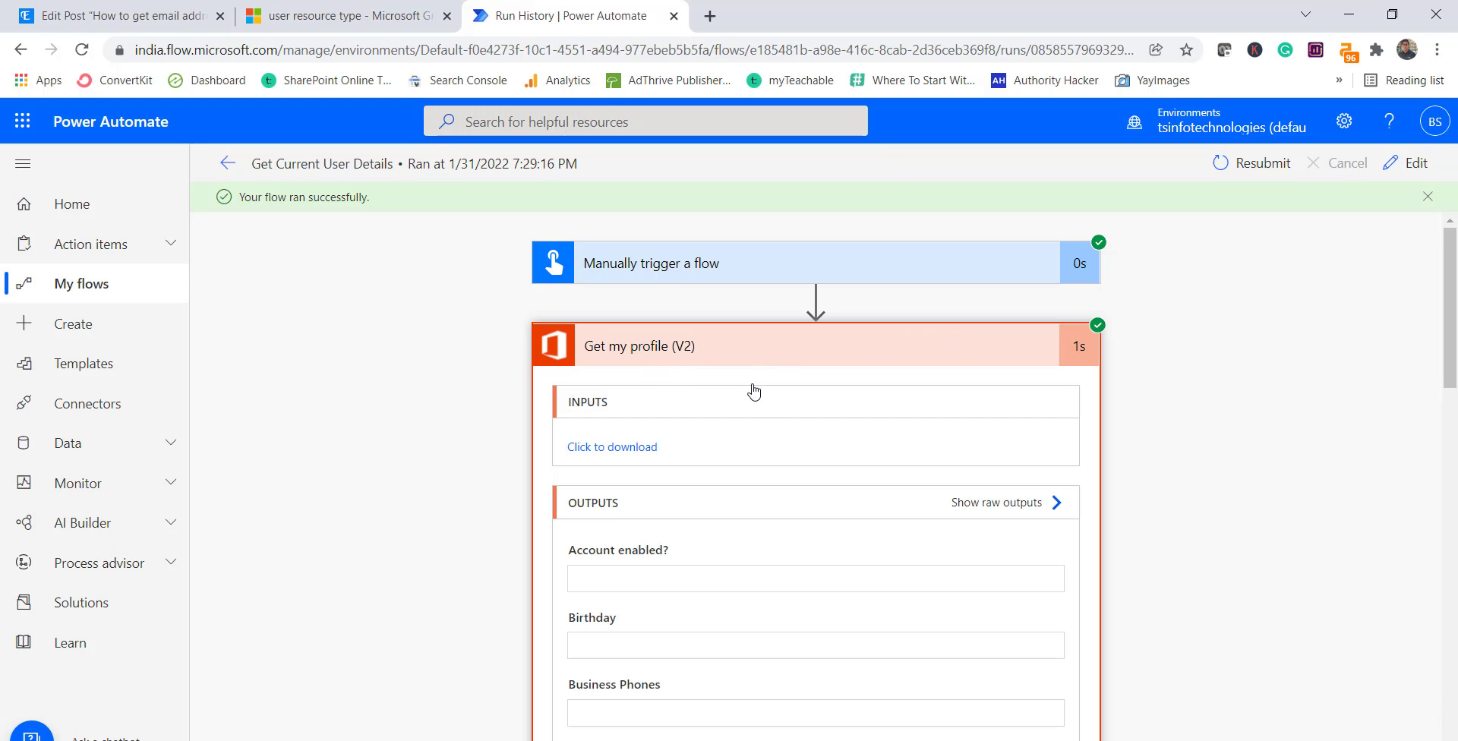
{"action": "scroll", "coordinate": [752, 390], "scroll_direction": "down", "scroll_amount": 3}
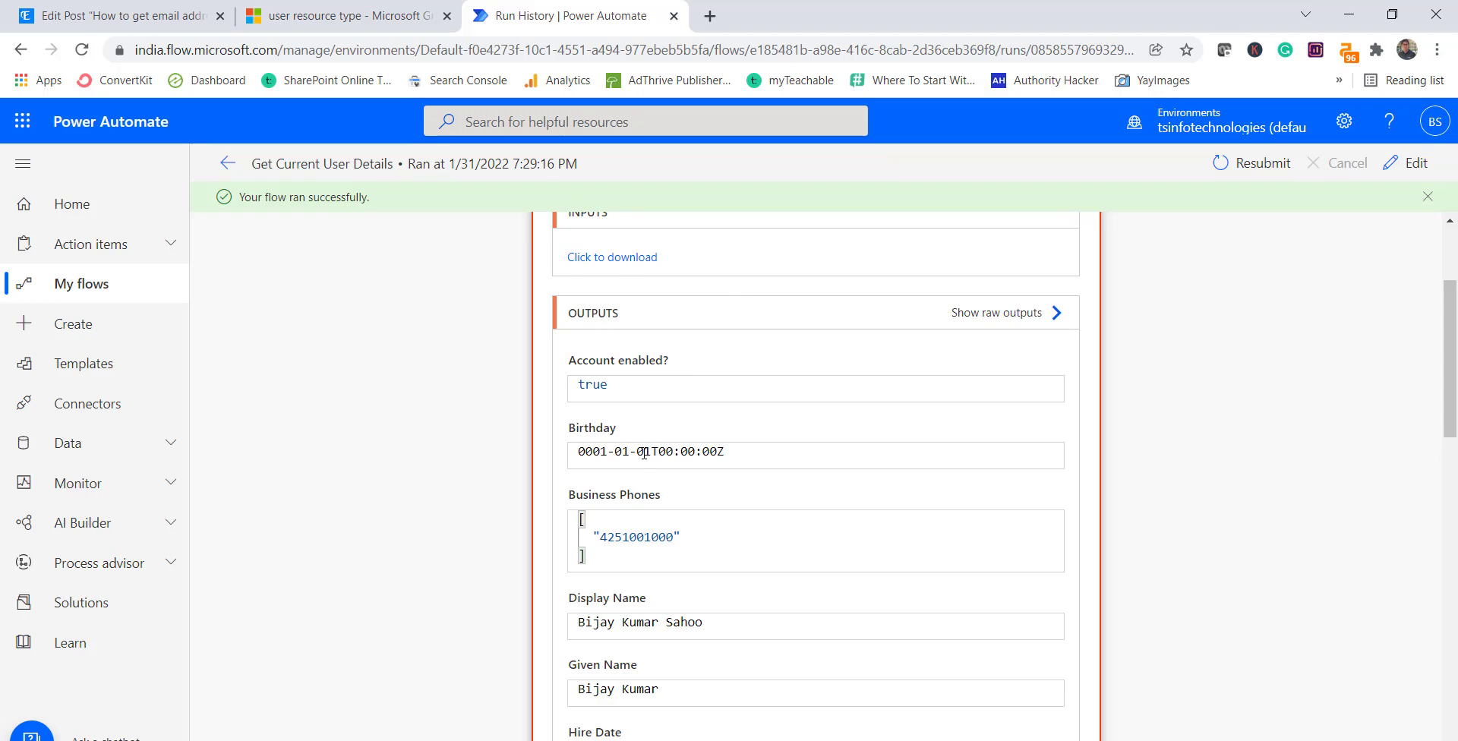
{"action": "scroll", "coordinate": [765, 404], "scroll_direction": "down", "scroll_amount": 2}
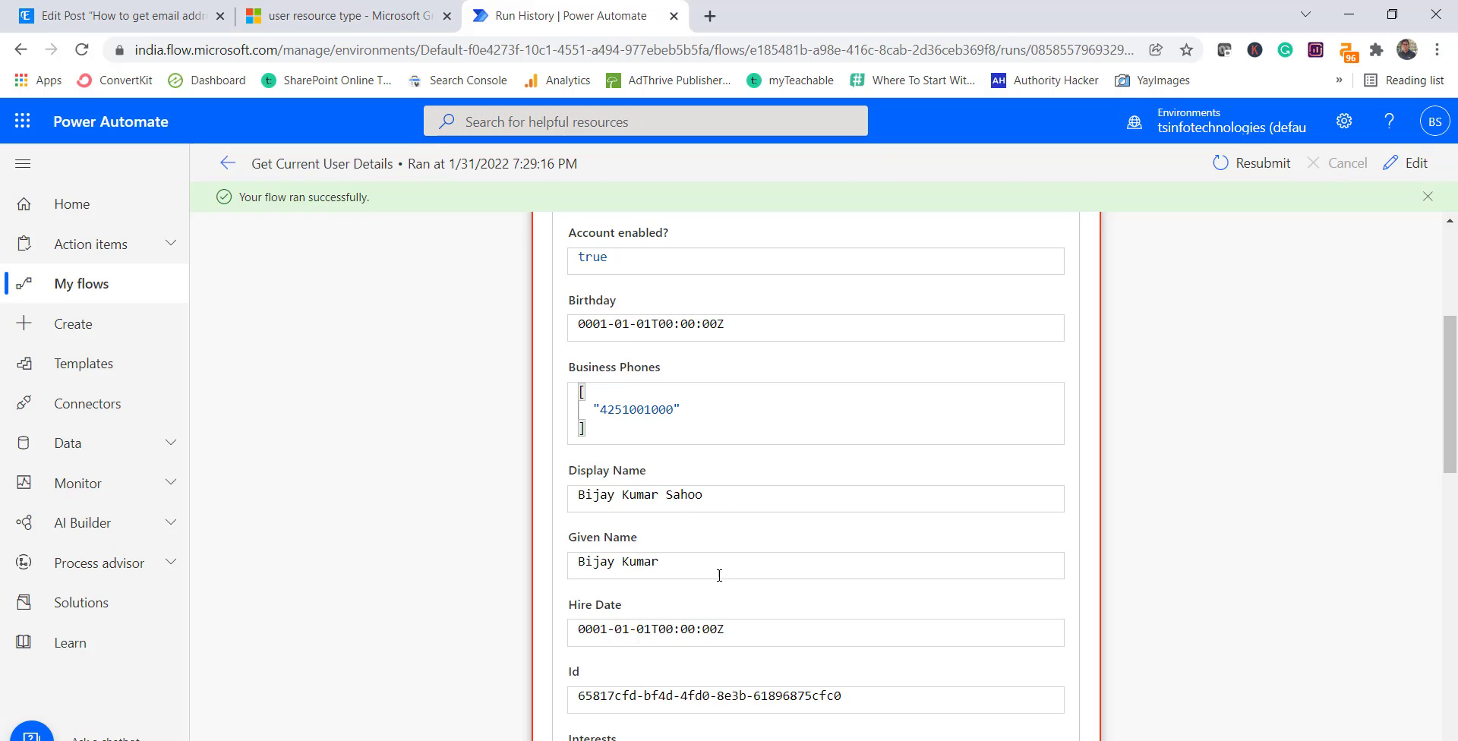
{"action": "scroll", "coordinate": [735, 490], "scroll_direction": "up", "scroll_amount": 3}
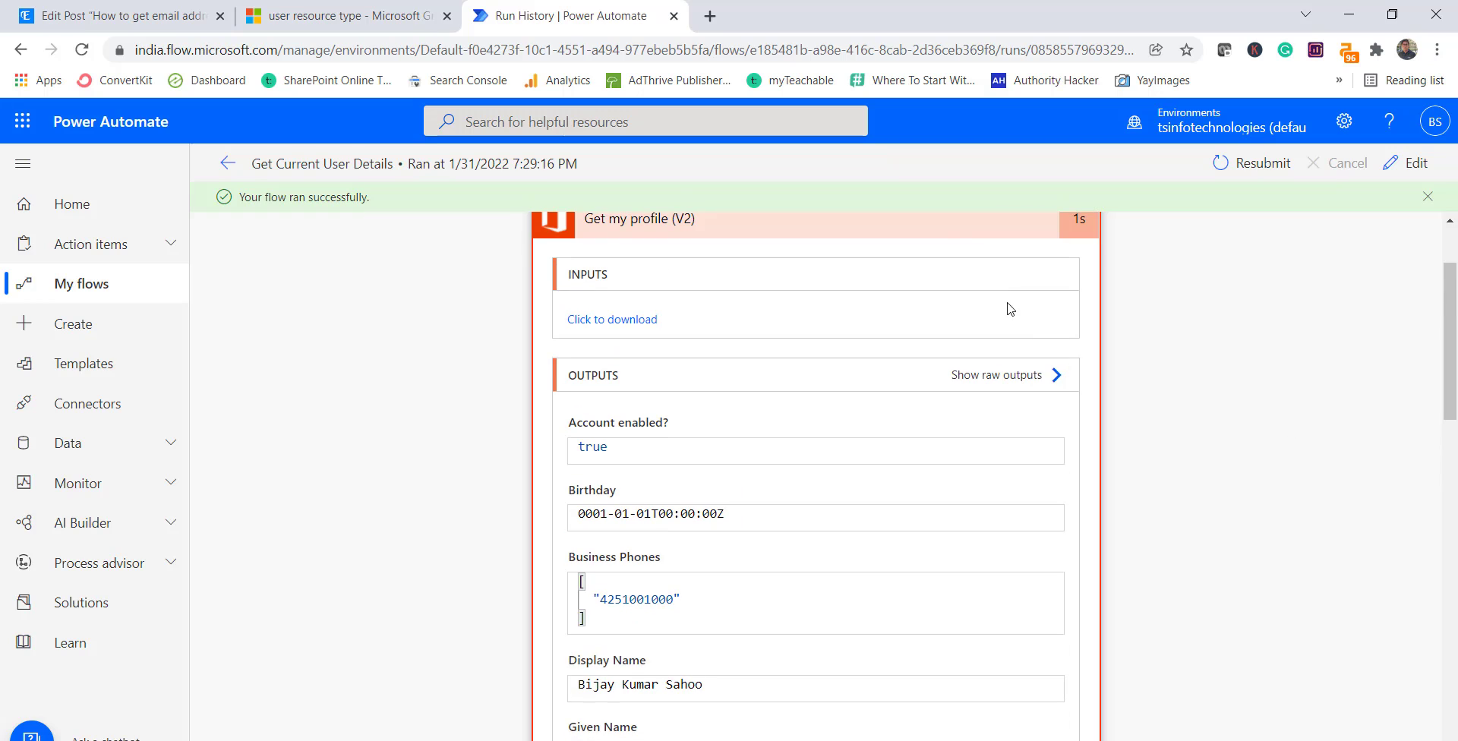
{"action": "left_click", "coordinate": [965, 236]}
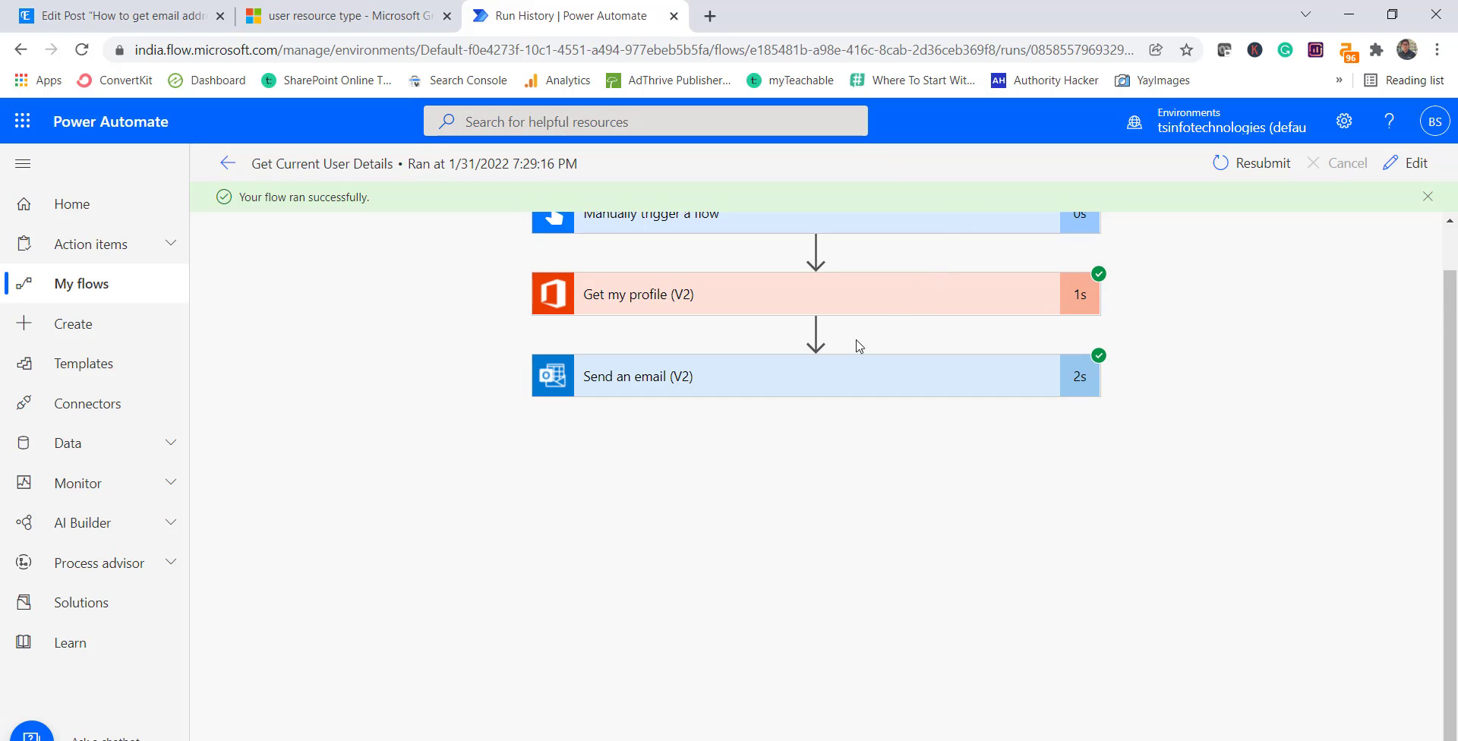
Step: Examine the Send an email (V2) action's inputs in the run, checking the display name, department and user principal name in the body
{"action": "left_click", "coordinate": [790, 391]}
{"action": "scroll", "coordinate": [1051, 471], "scroll_direction": "down", "scroll_amount": 2}
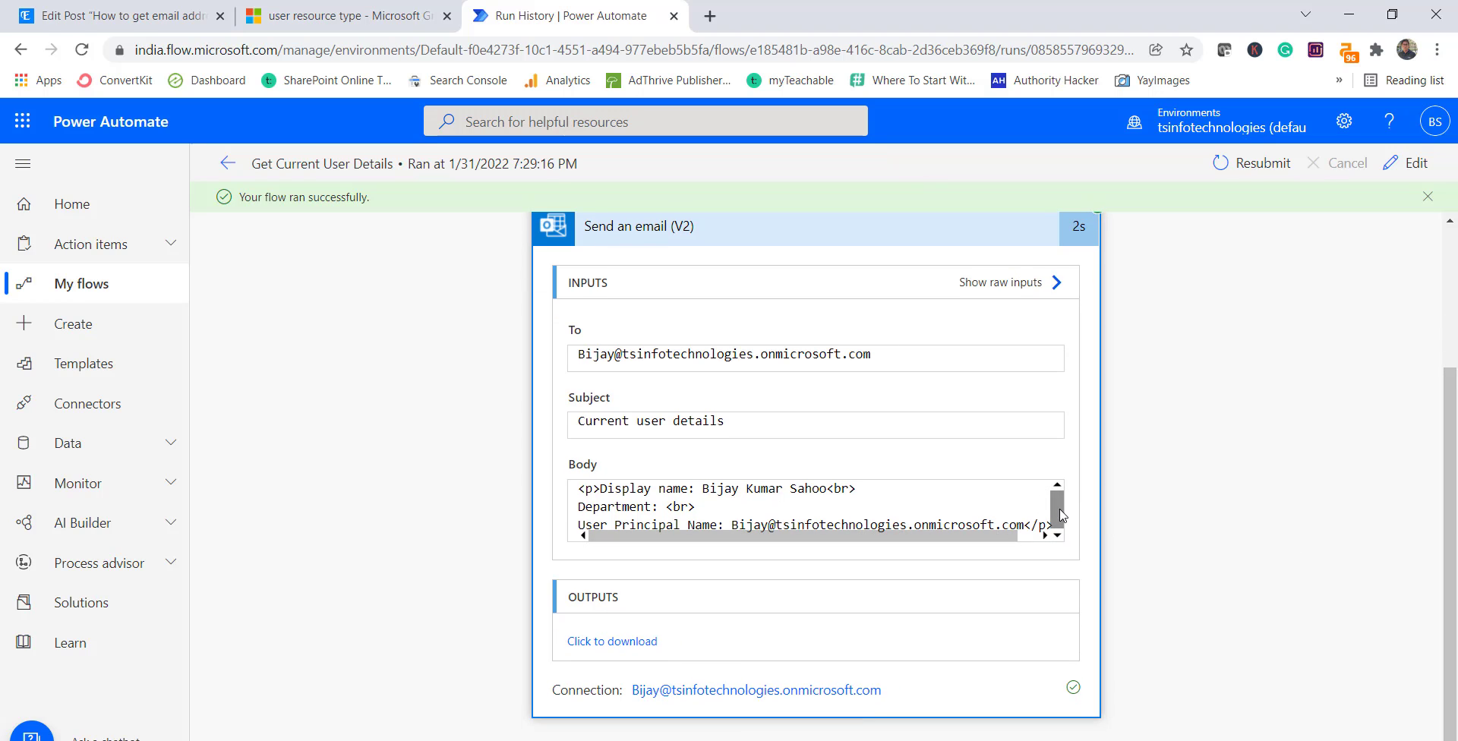
{"action": "left_click_drag", "start_coordinate": [710, 488], "coordinate": [849, 488]}
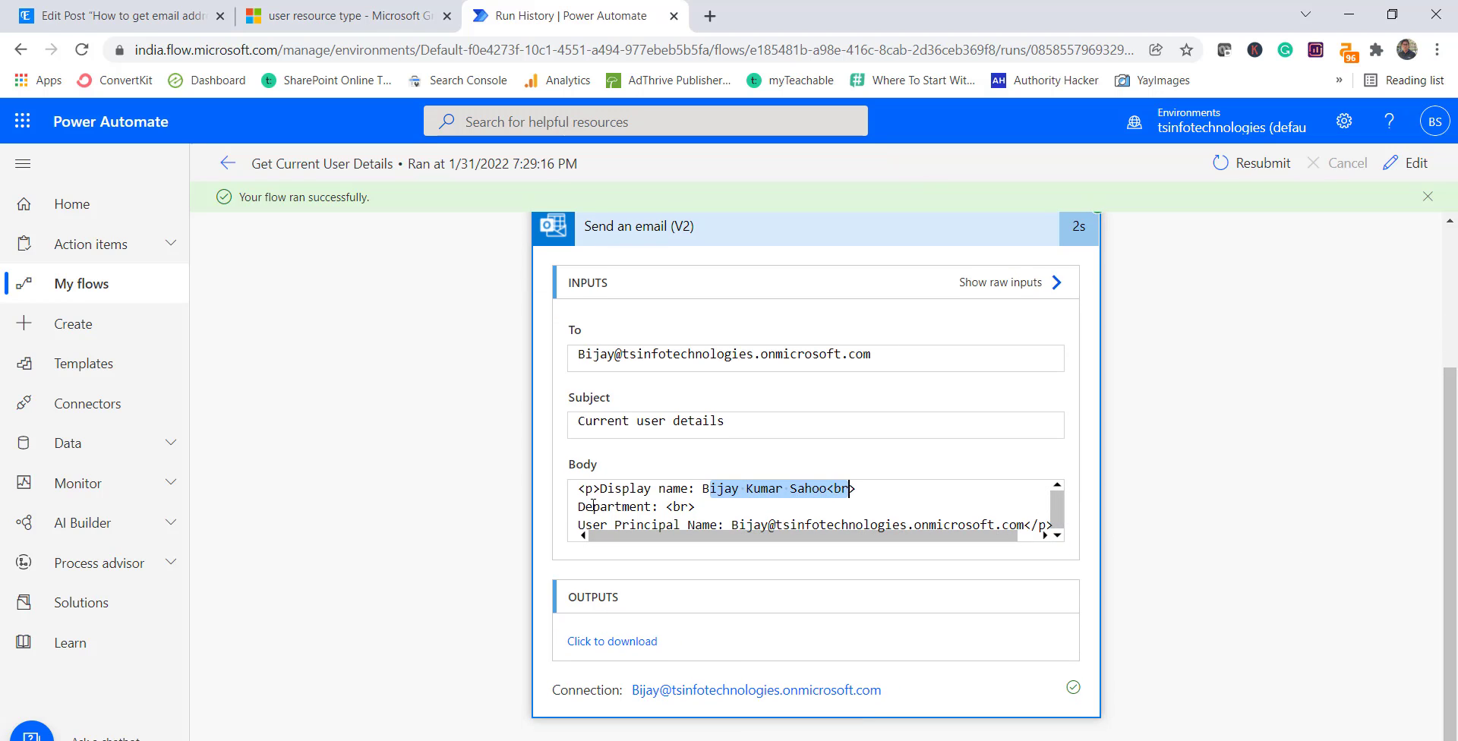
{"action": "left_click_drag", "start_coordinate": [593, 505], "coordinate": [659, 507]}
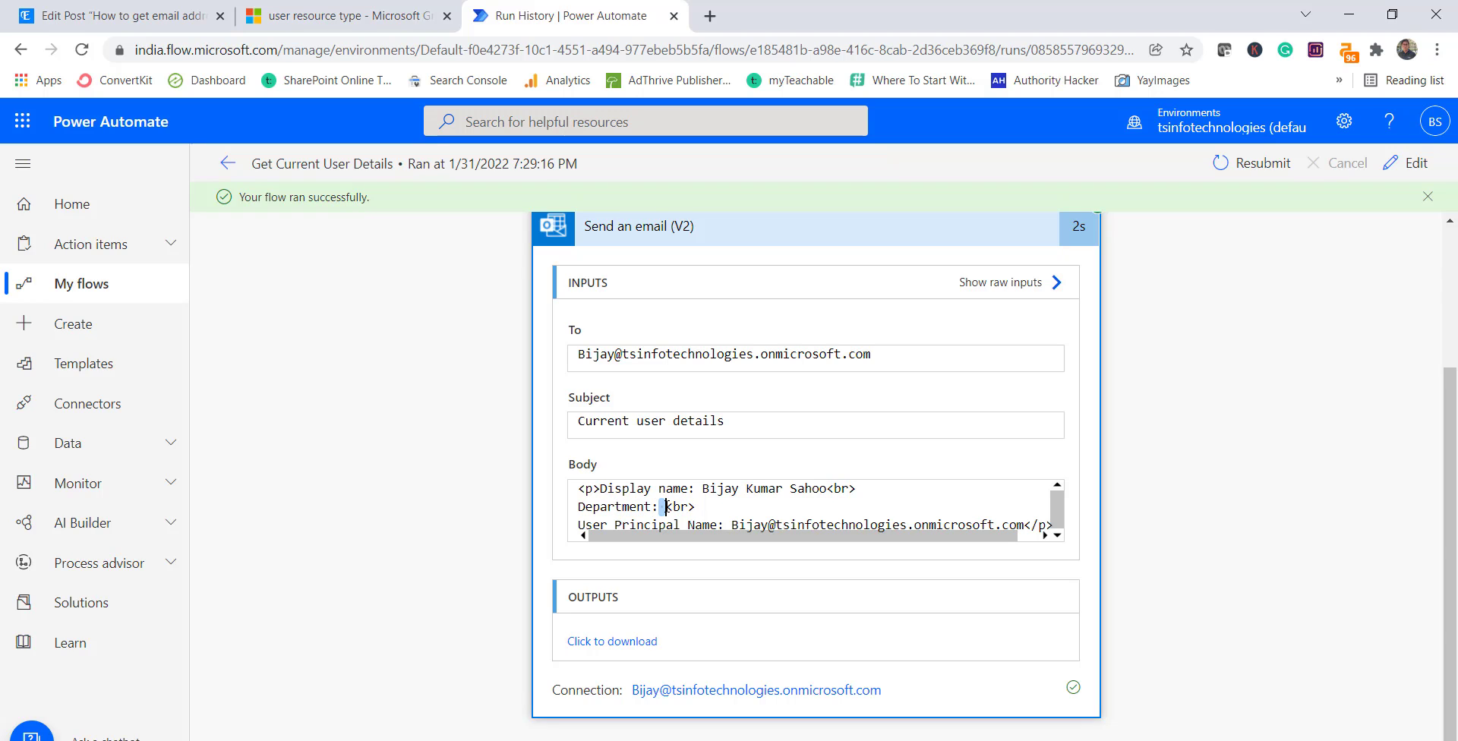
{"action": "scroll", "coordinate": [631, 520], "scroll_direction": "down", "scroll_amount": 1}
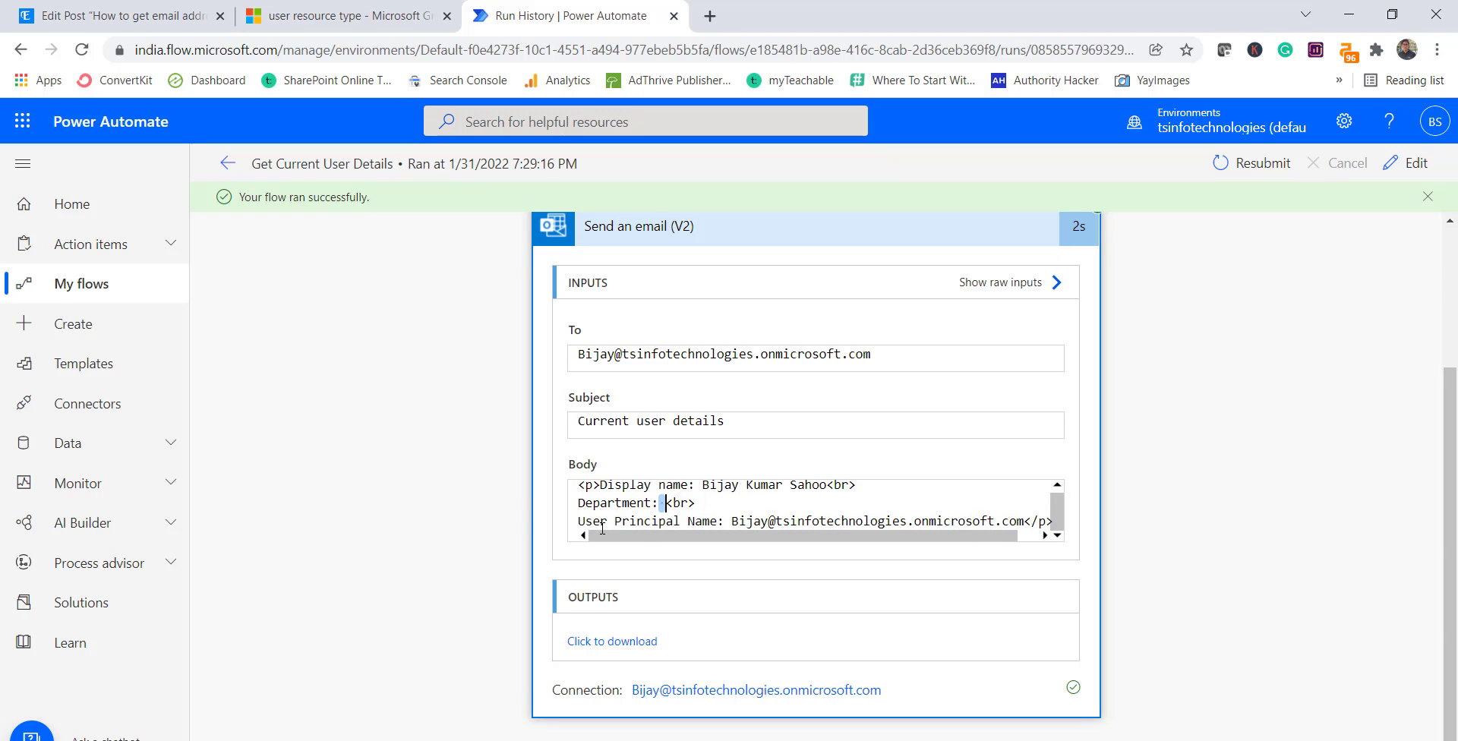
{"action": "left_click_drag", "start_coordinate": [593, 523], "coordinate": [1016, 513]}
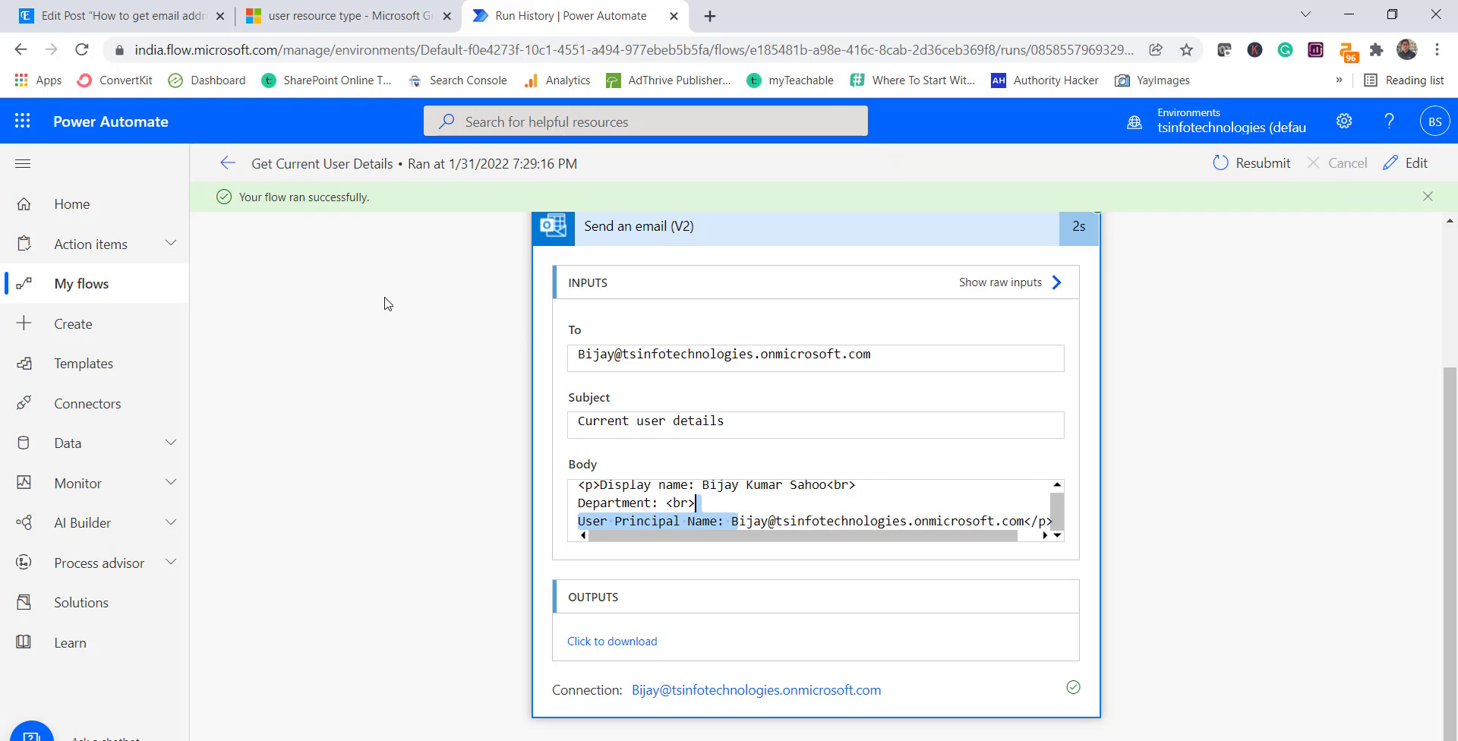
Step: Open Outlook in a new browser tab, sign in with the prefilled account password and choose to stay signed in
{"action": "left_click", "coordinate": [23, 121]}
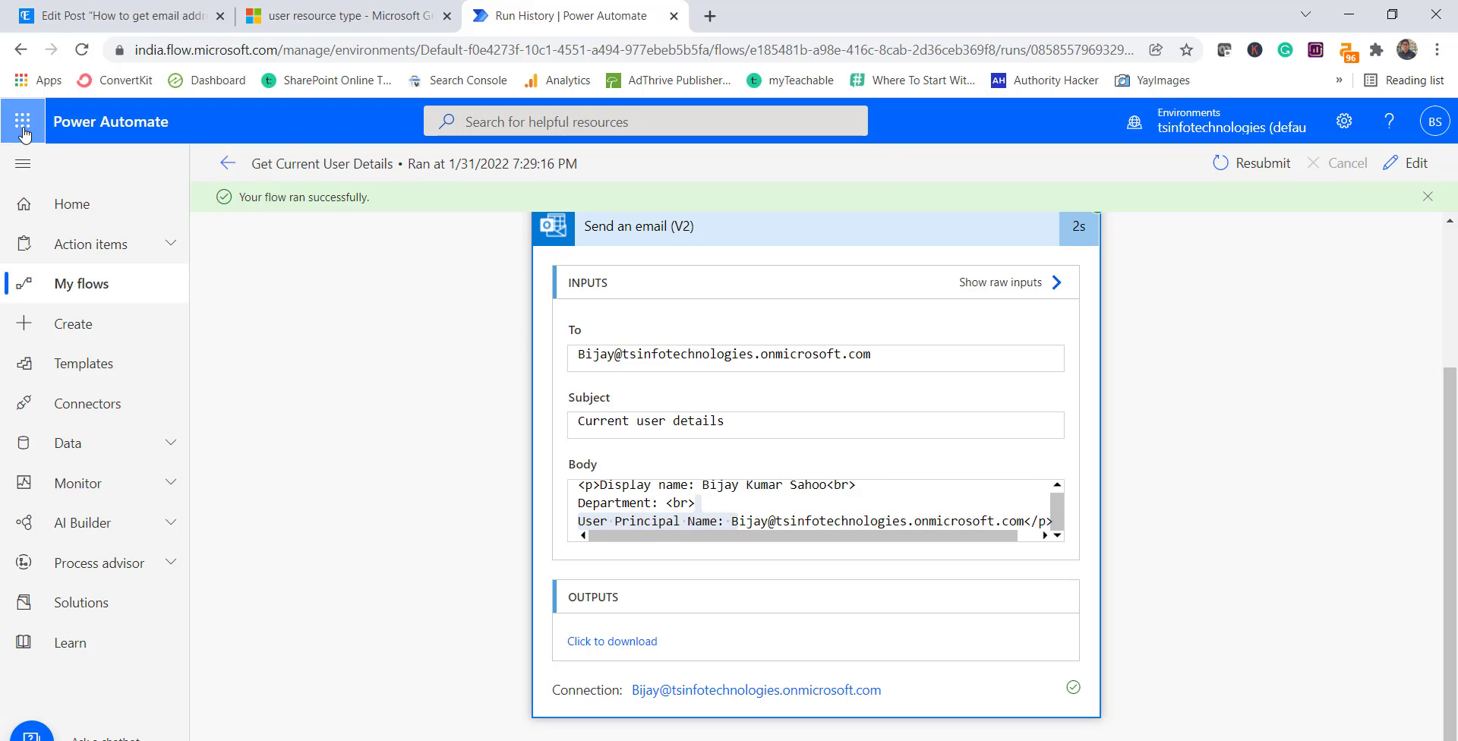
{"action": "right_click", "coordinate": [85, 248]}
{"action": "left_click", "coordinate": [171, 291]}
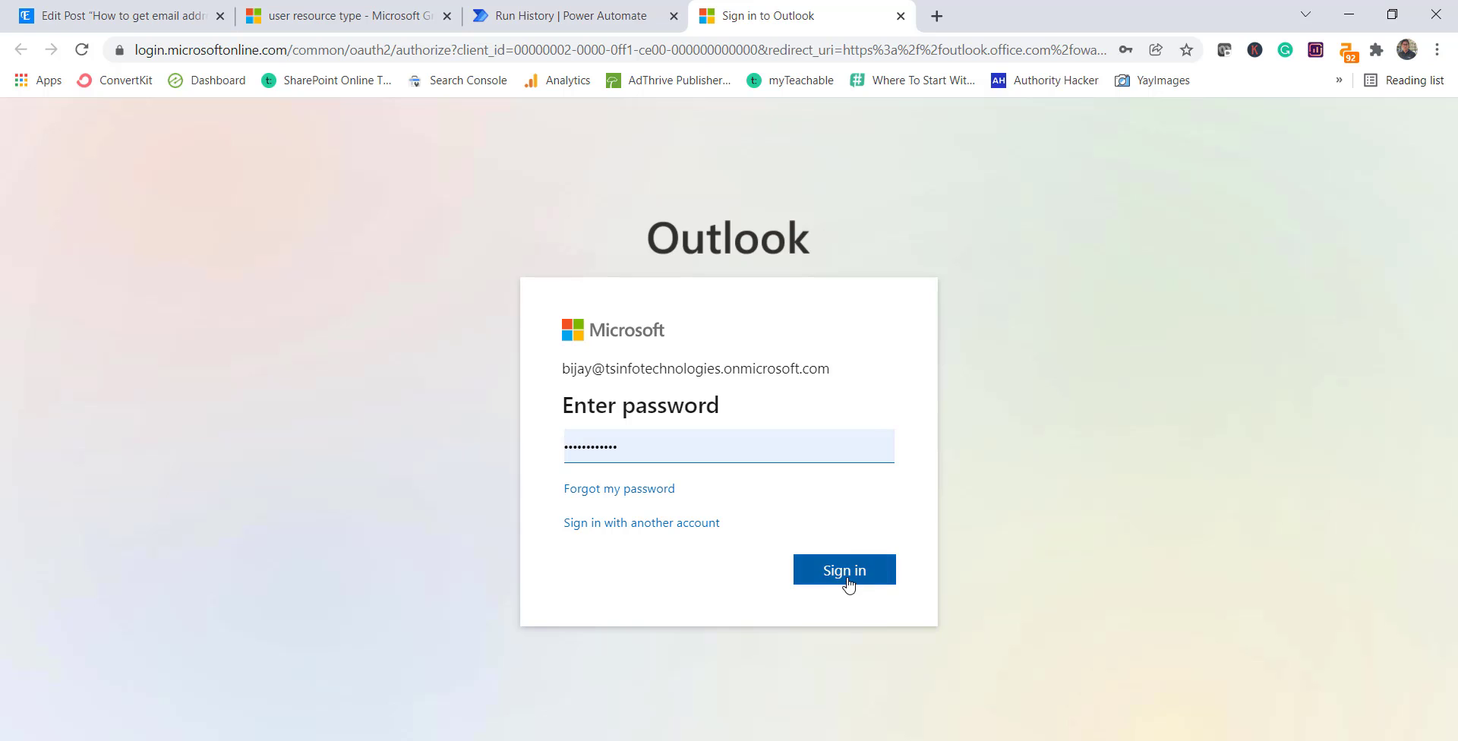
{"action": "left_click", "coordinate": [848, 584]}
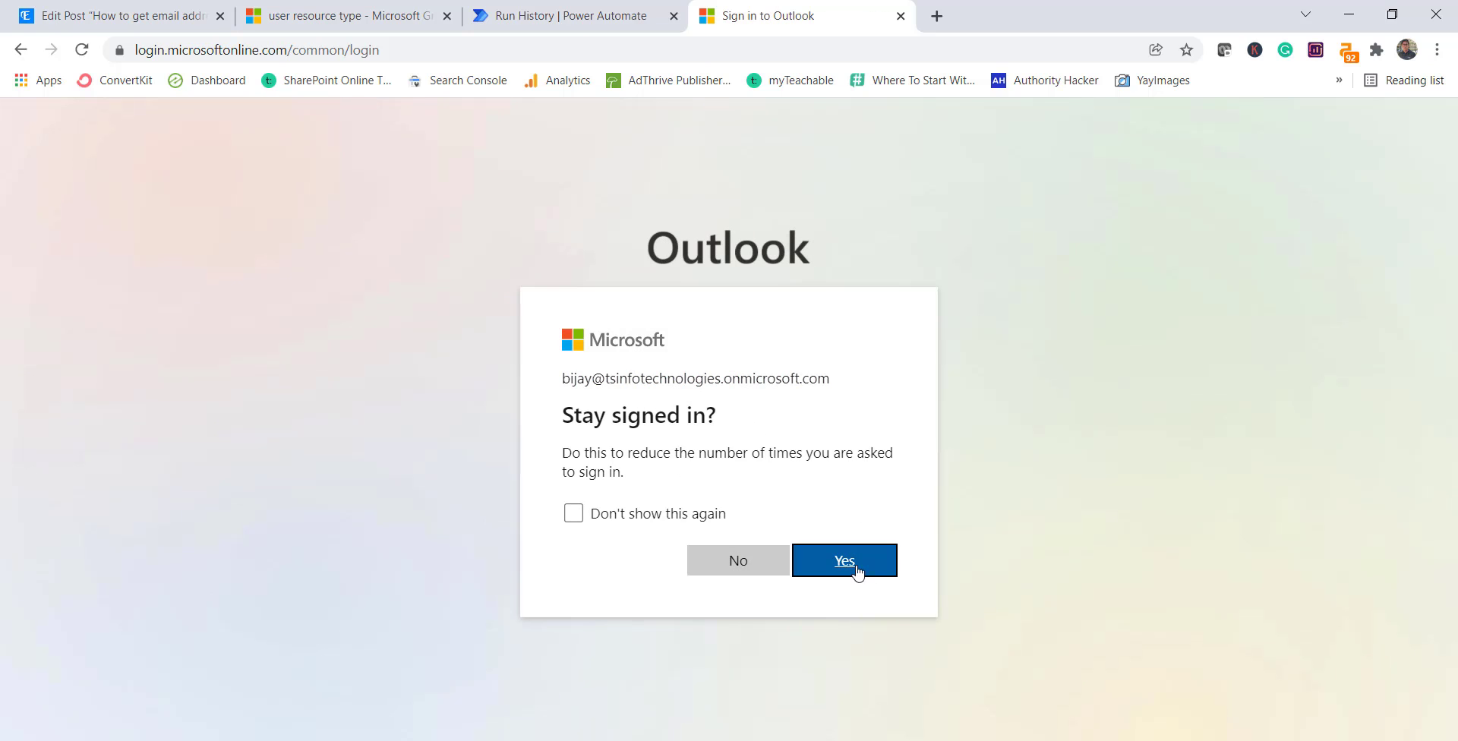
{"action": "left_click", "coordinate": [857, 571]}
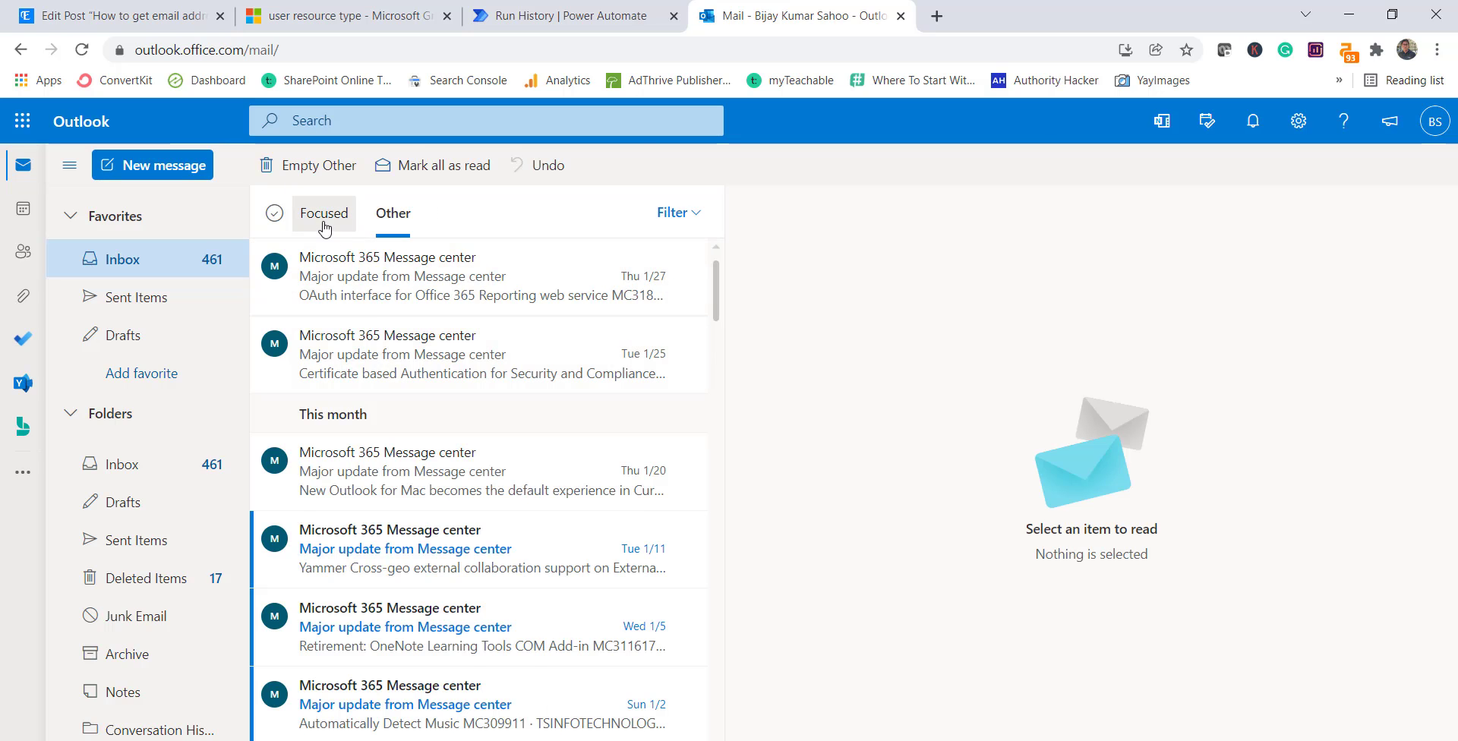
Step: Open the "Current user details" message in the Focused inbox and check its display name, department and user principal name lines
{"action": "left_click", "coordinate": [325, 220]}
{"action": "left_click", "coordinate": [433, 287]}
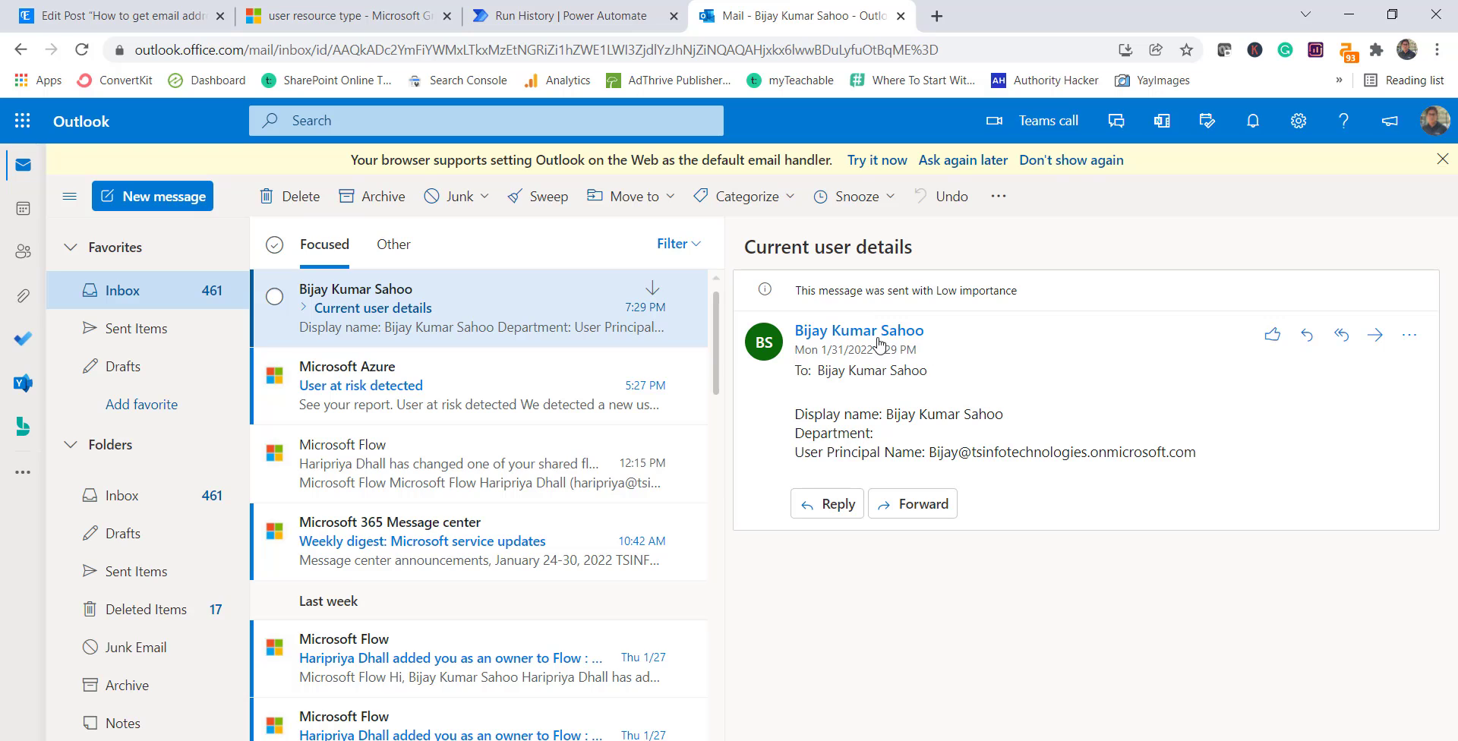
{"action": "mouse_move", "coordinate": [898, 341]}
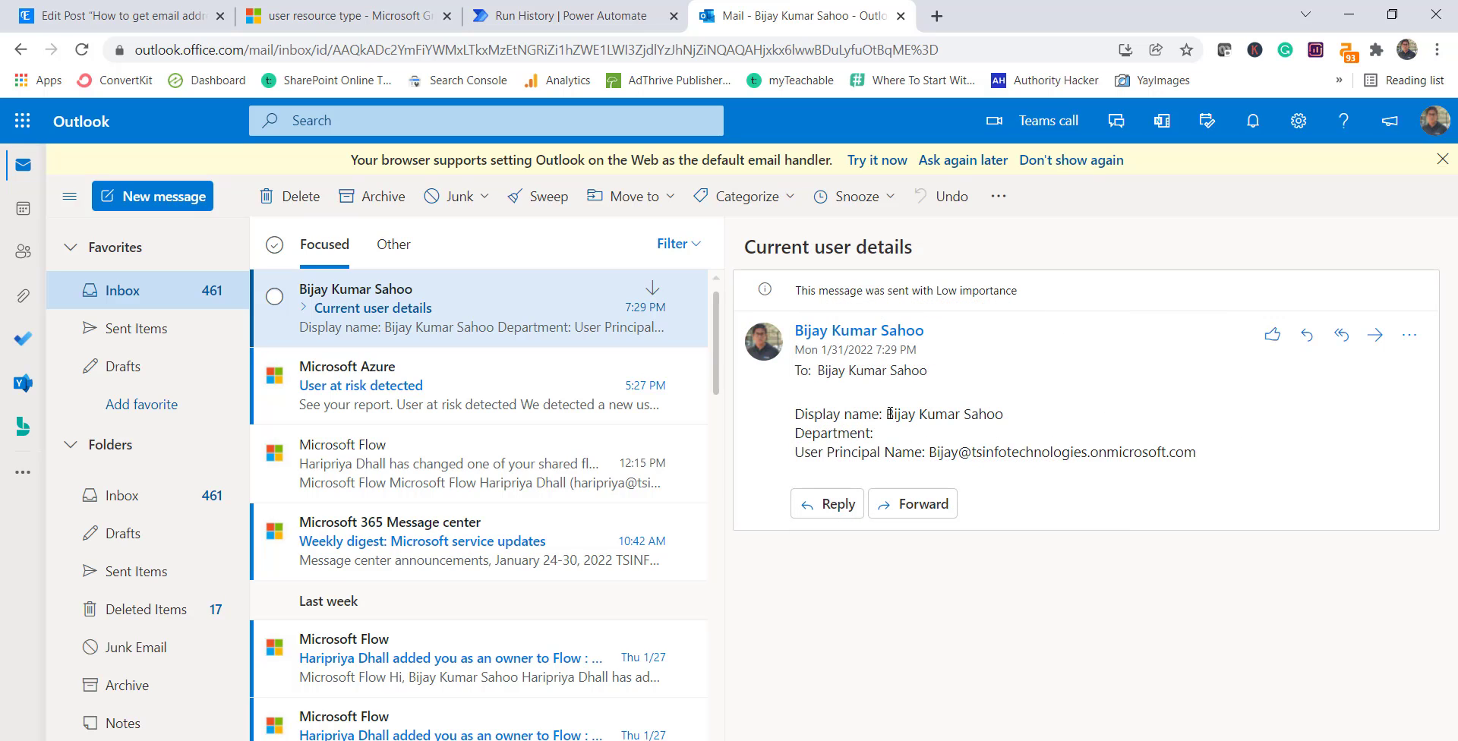
{"action": "left_click_drag", "start_coordinate": [889, 414], "coordinate": [1019, 430]}
{"action": "left_click_drag", "start_coordinate": [843, 452], "coordinate": [985, 452]}
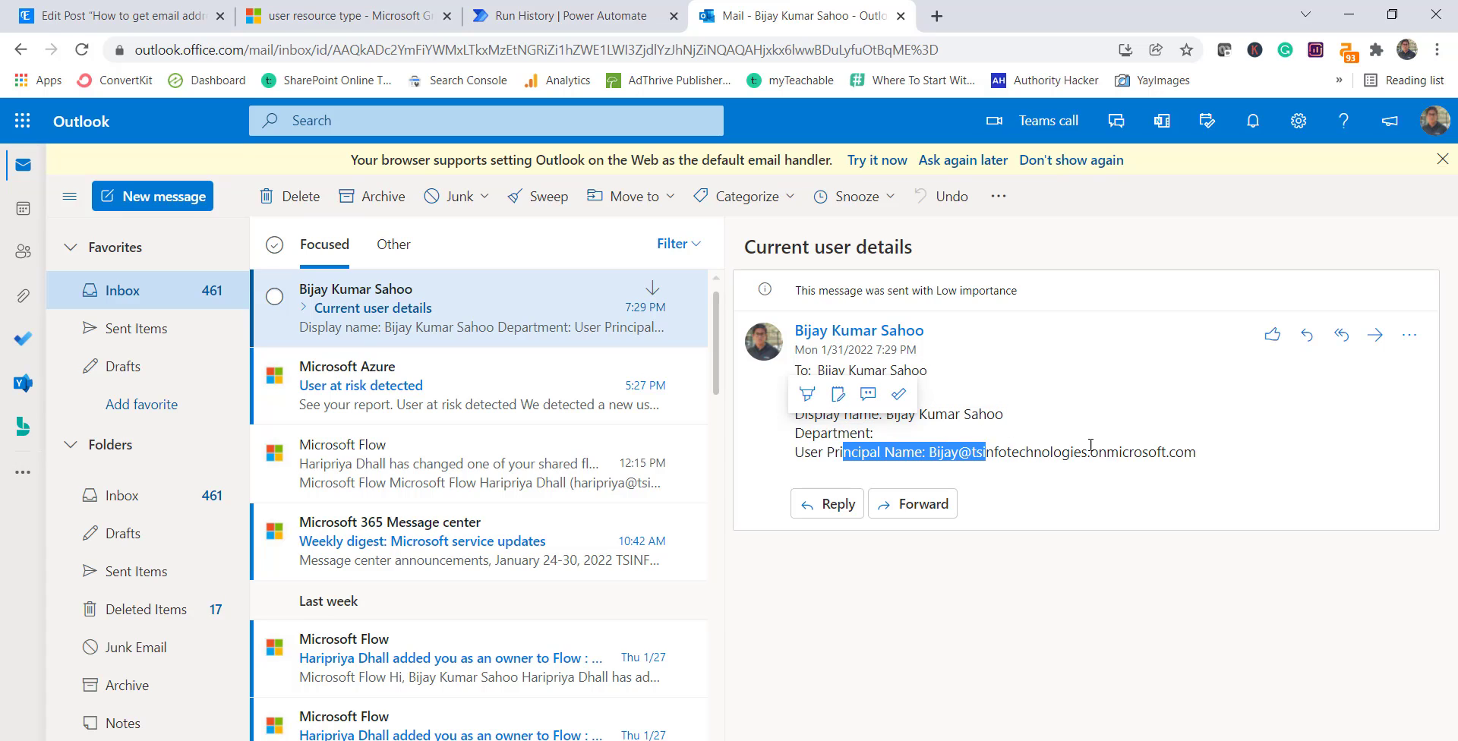
{"action": "left_click_drag", "start_coordinate": [1090, 445], "coordinate": [1162, 452]}
{"action": "left_click", "coordinate": [877, 410]}
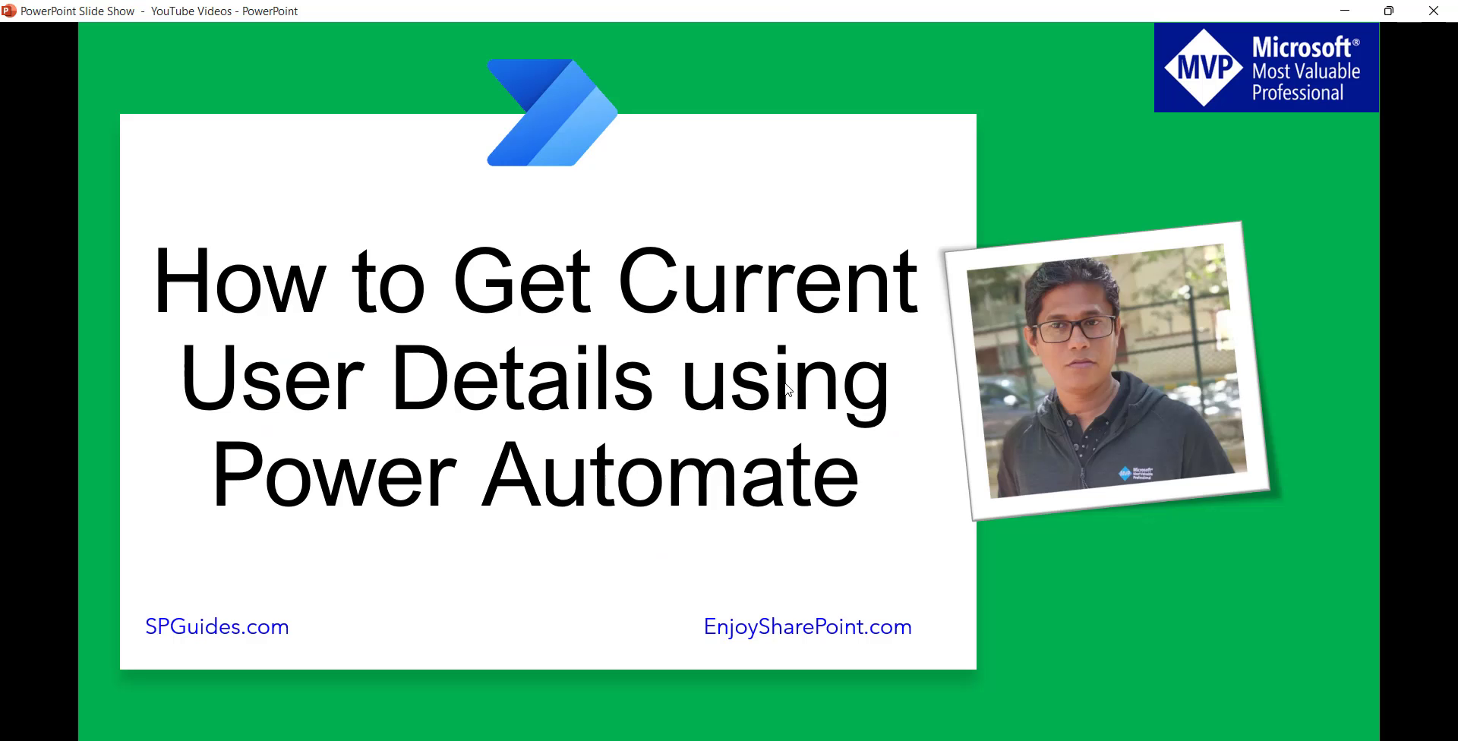
{"action": "left_click", "coordinate": [786, 387]}
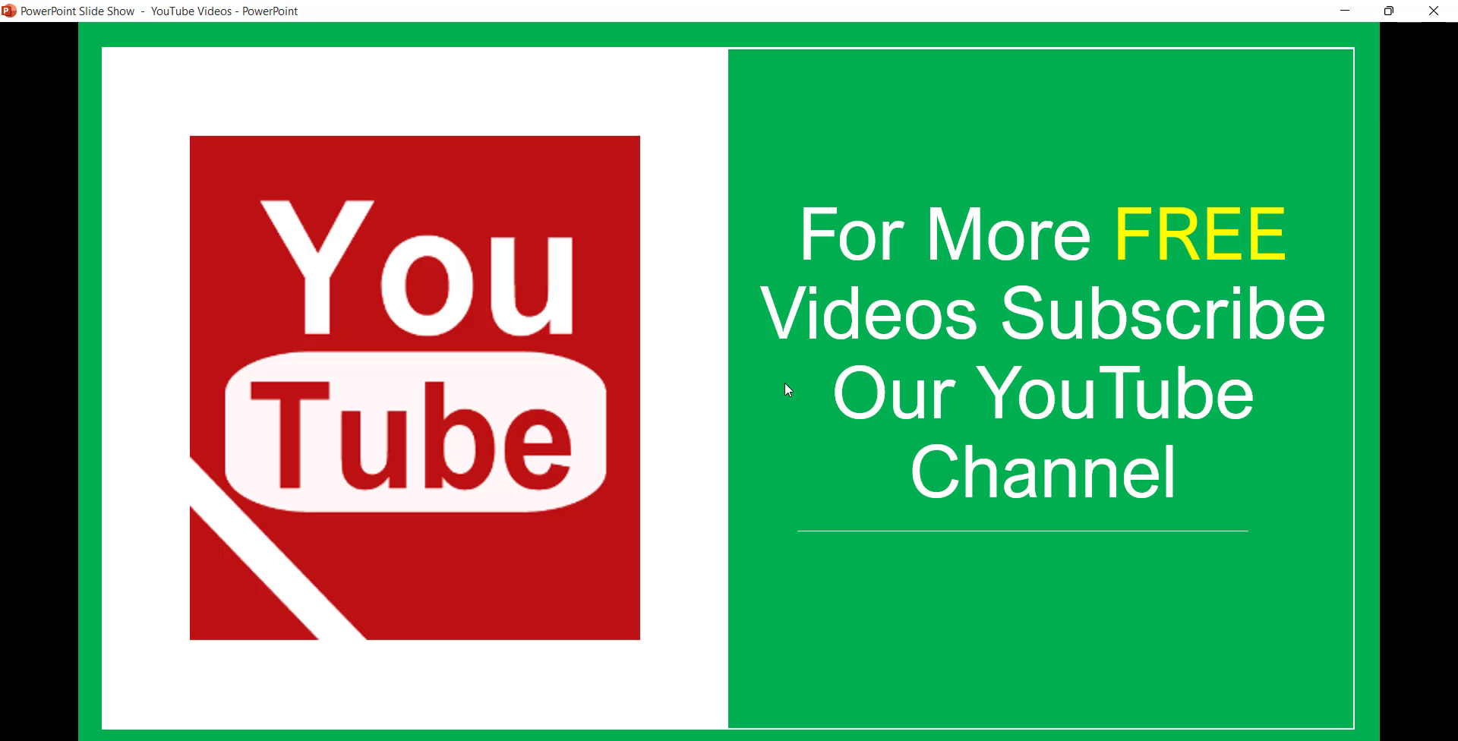